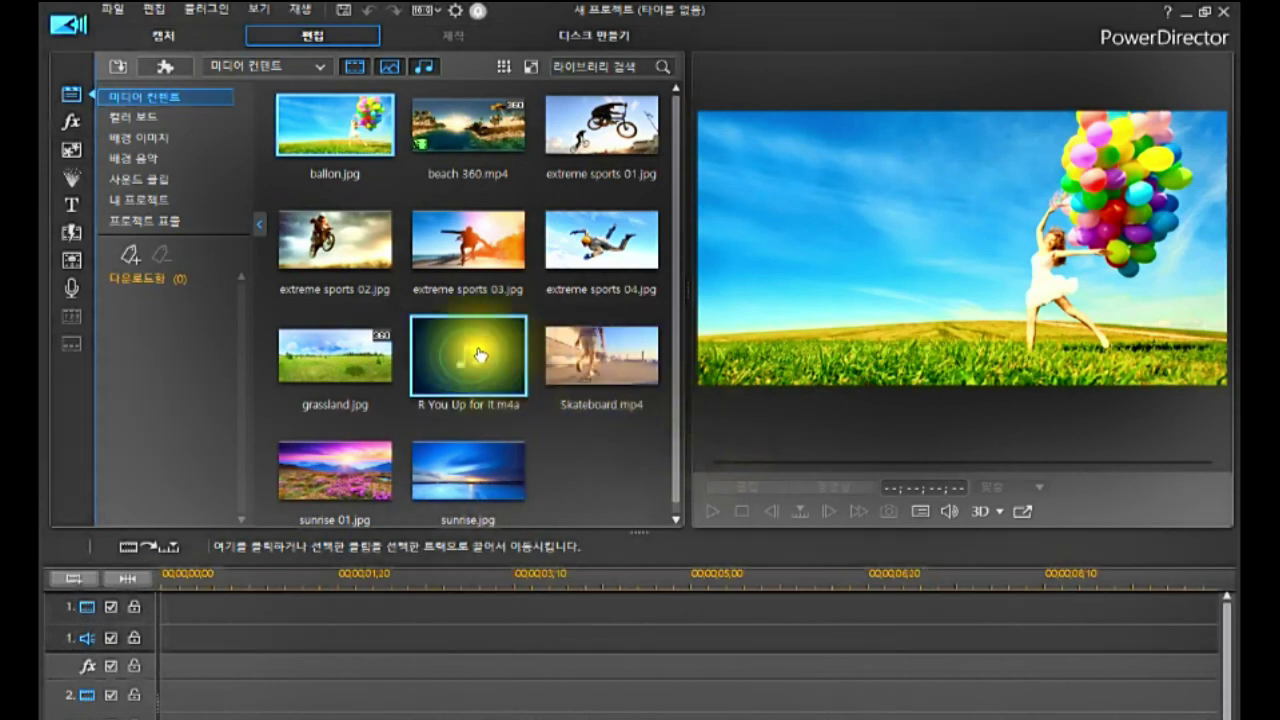
# Step: Remove all the sample media from the media content library
pyautogui.click(329, 126)
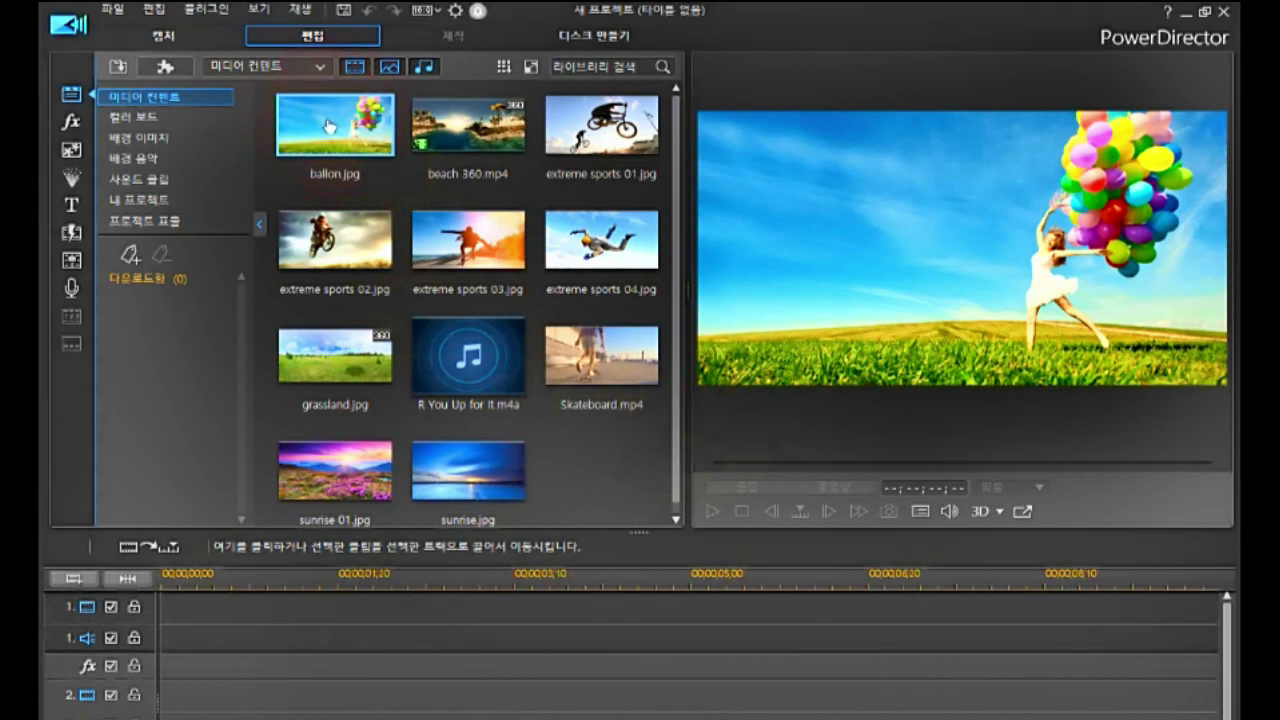
pyautogui.hotkey('ctrl', 'a')
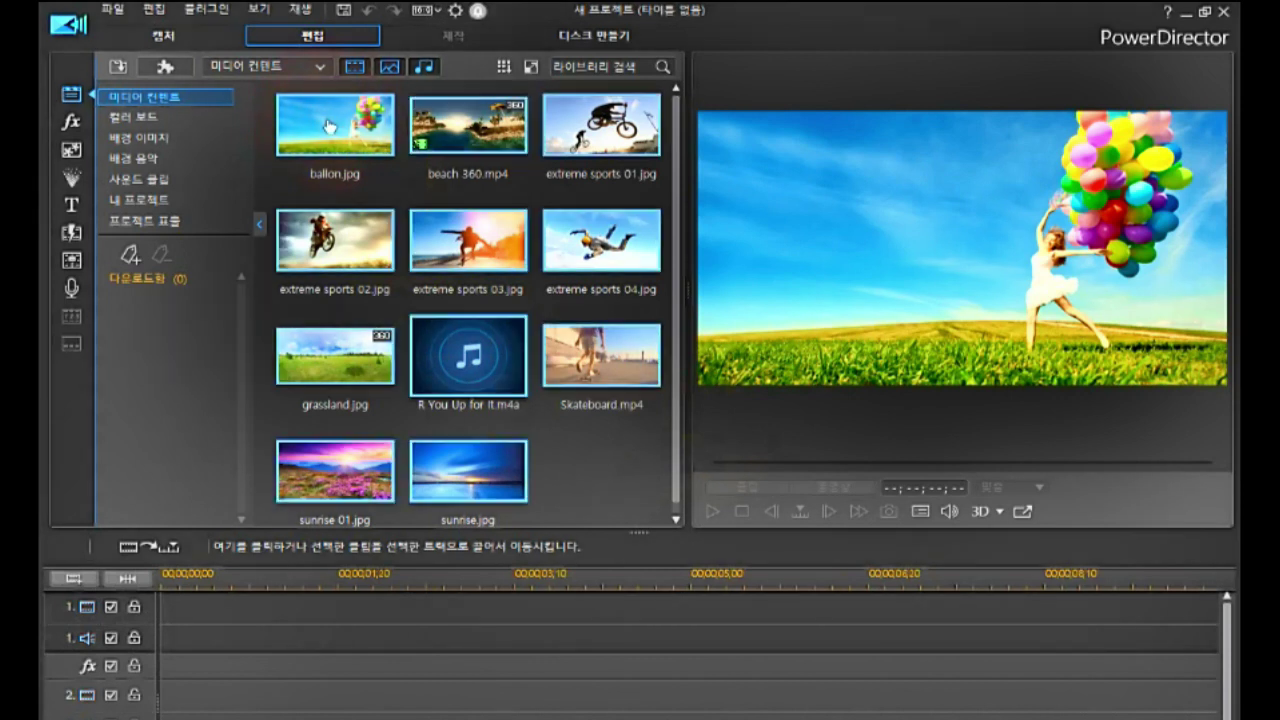
pyautogui.press('Delete')
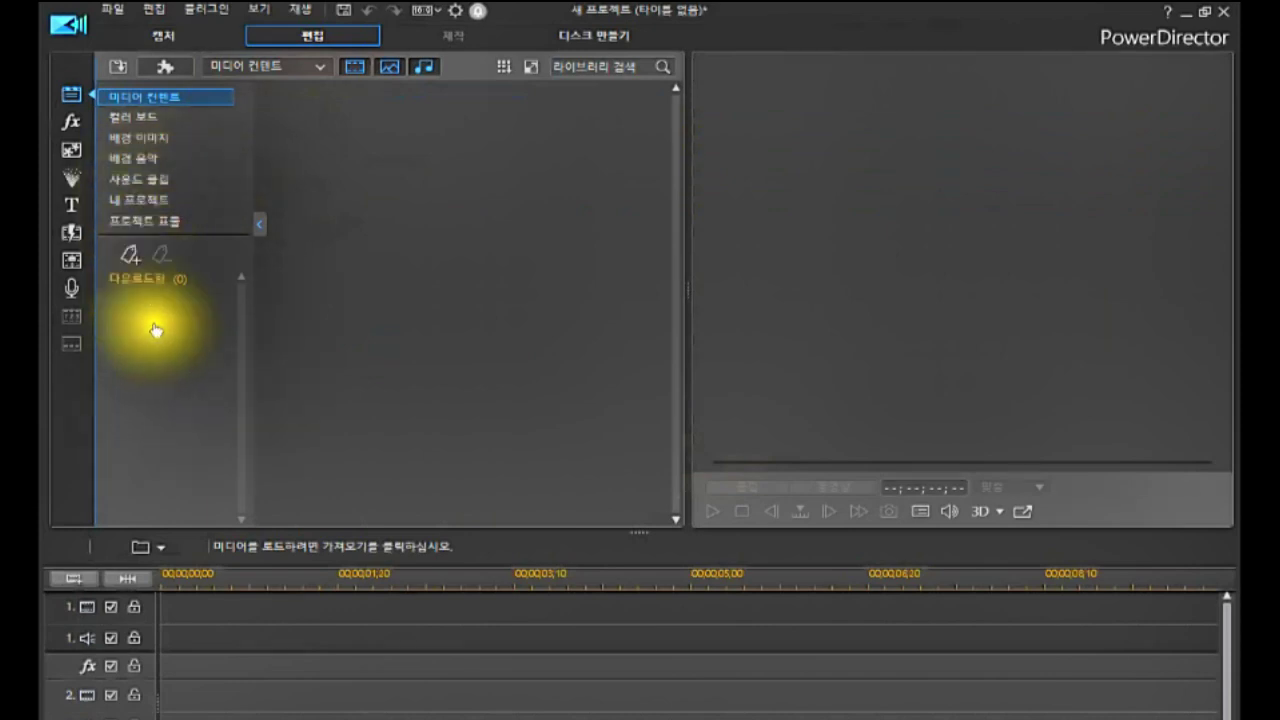
# Step: Place the Painting_02.jpg background image at the start of video track 1 and move the playhead to 00;00;01;11
pyautogui.click(128, 278)
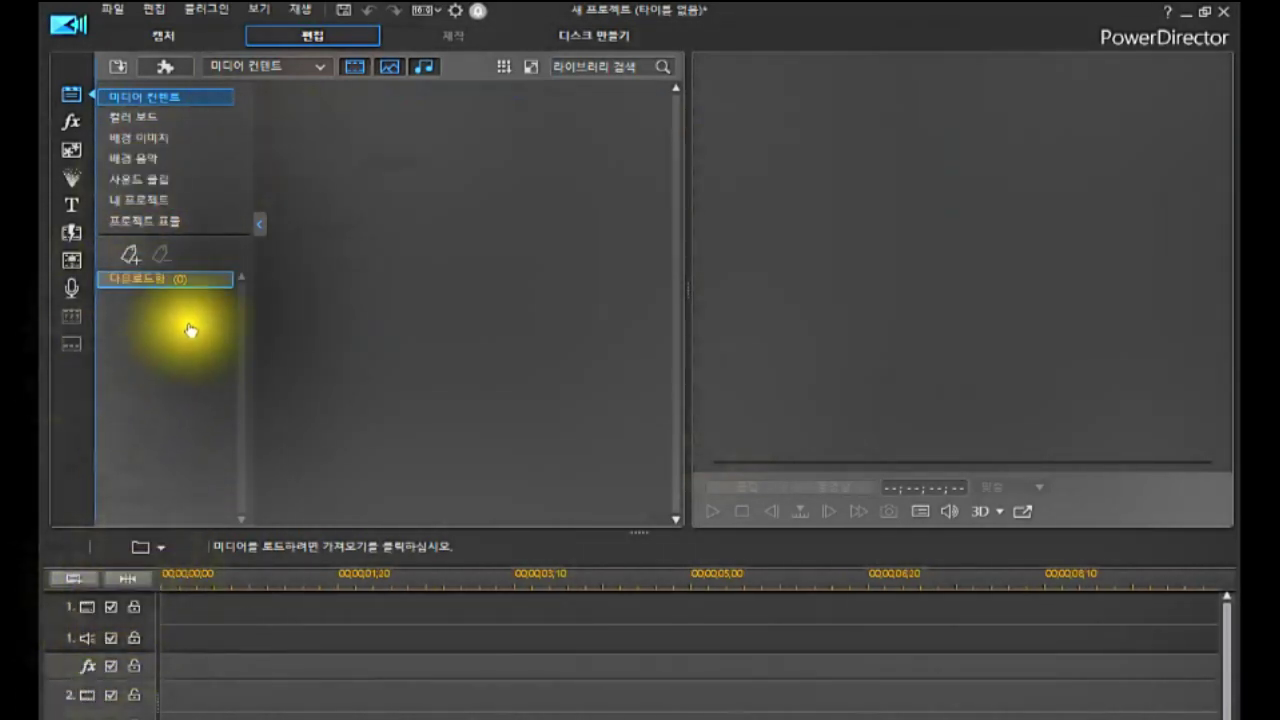
pyautogui.click(135, 137)
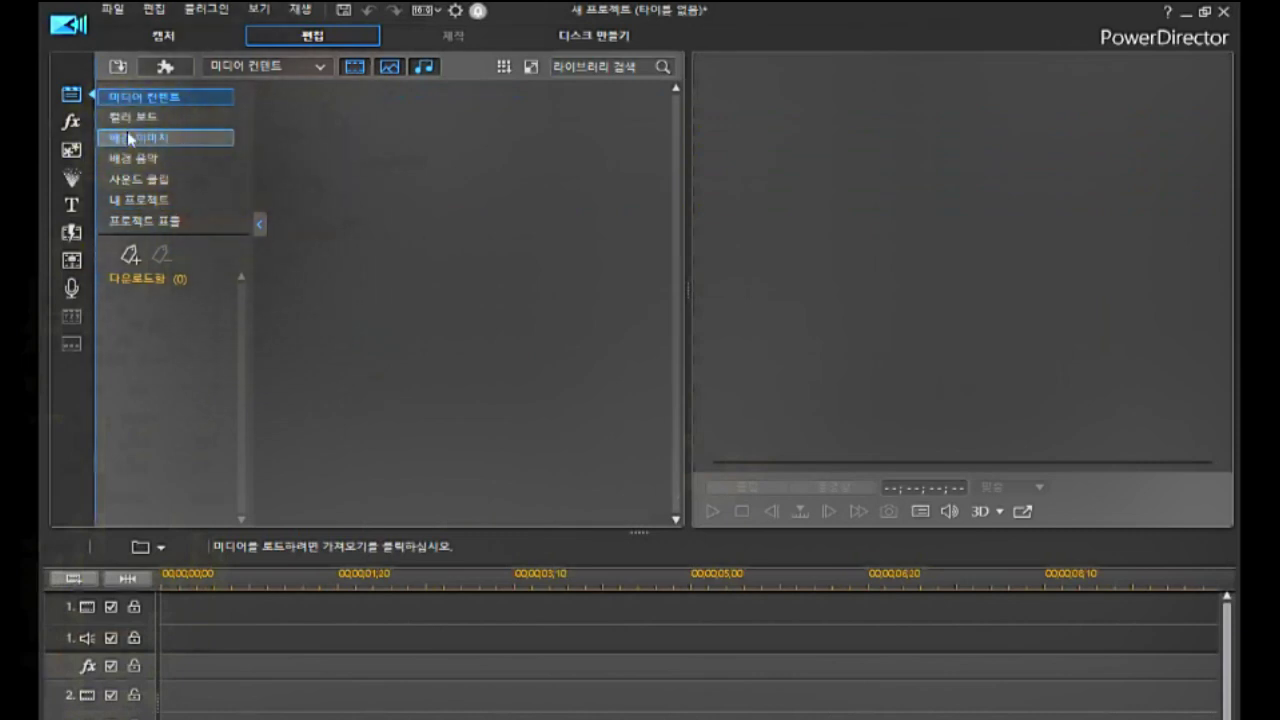
pyautogui.click(127, 134)
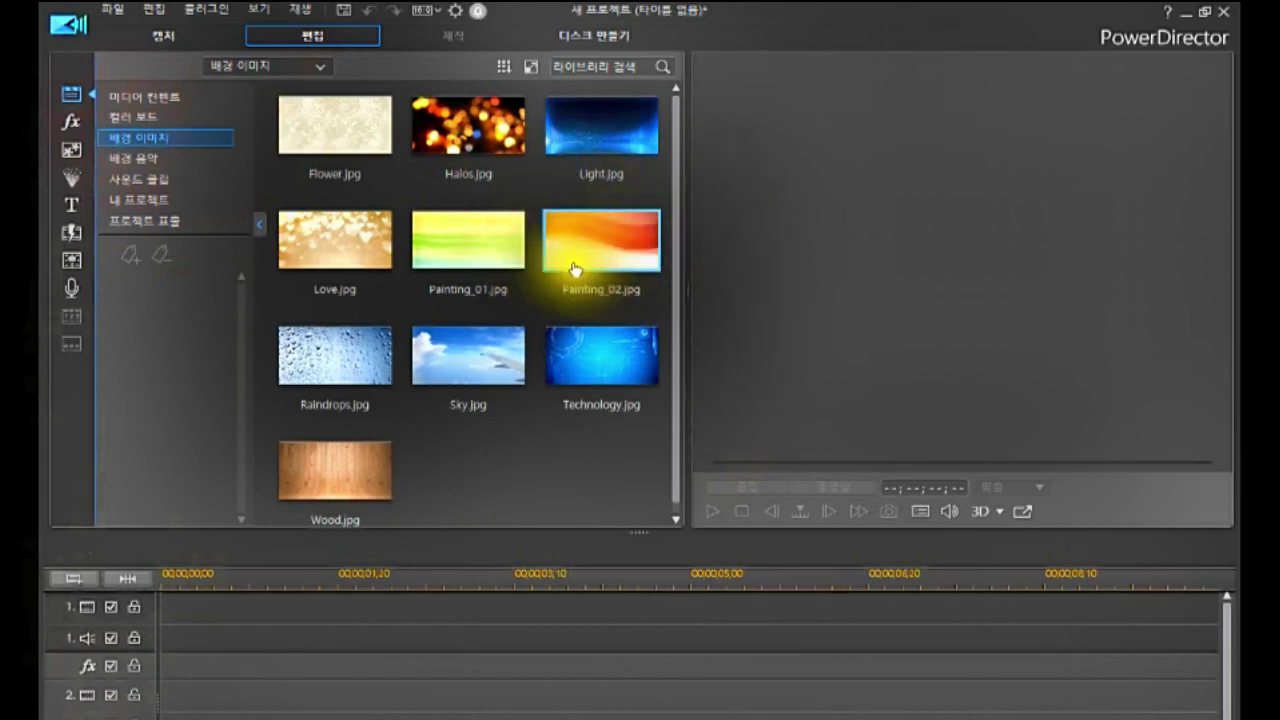
pyautogui.click(608, 242)
pyautogui.moveTo(608, 242)
pyautogui.mouseDown()
pyautogui.moveTo(541, 352)
pyautogui.moveTo(285, 590)
pyautogui.moveTo(203, 614)
pyautogui.moveTo(160, 608)
pyautogui.mouseUp()
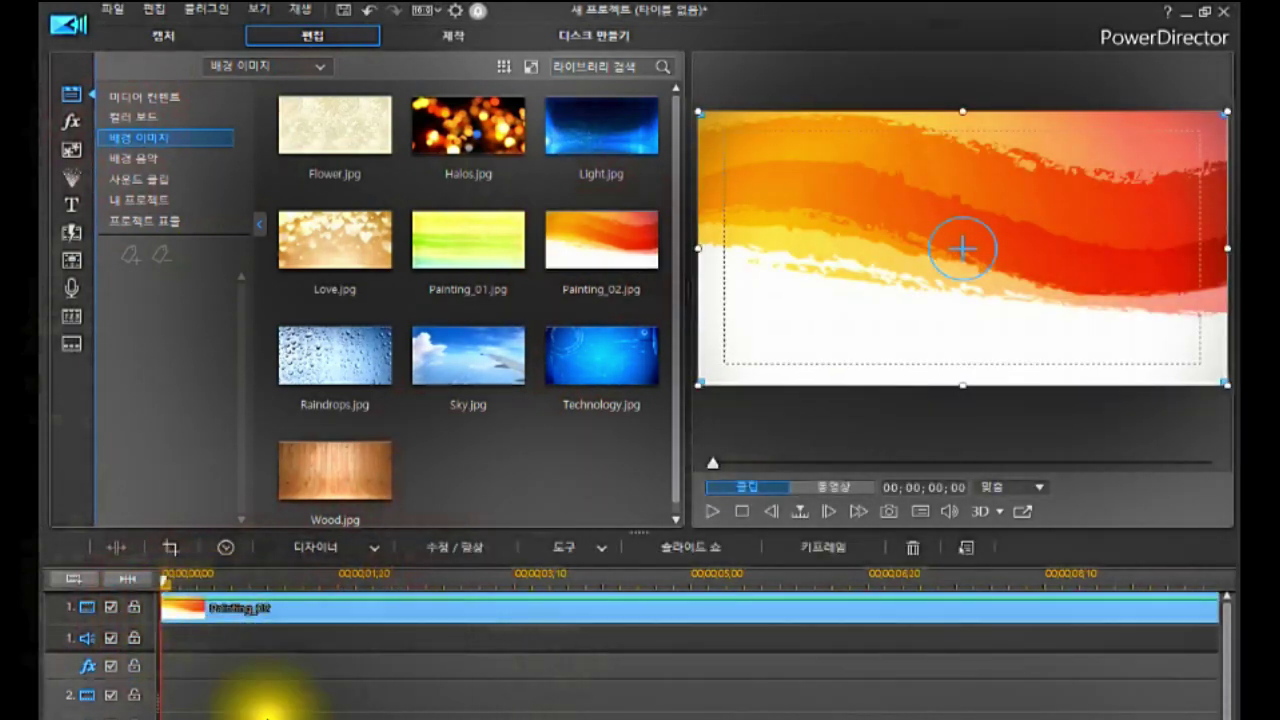
pyautogui.click(307, 608)
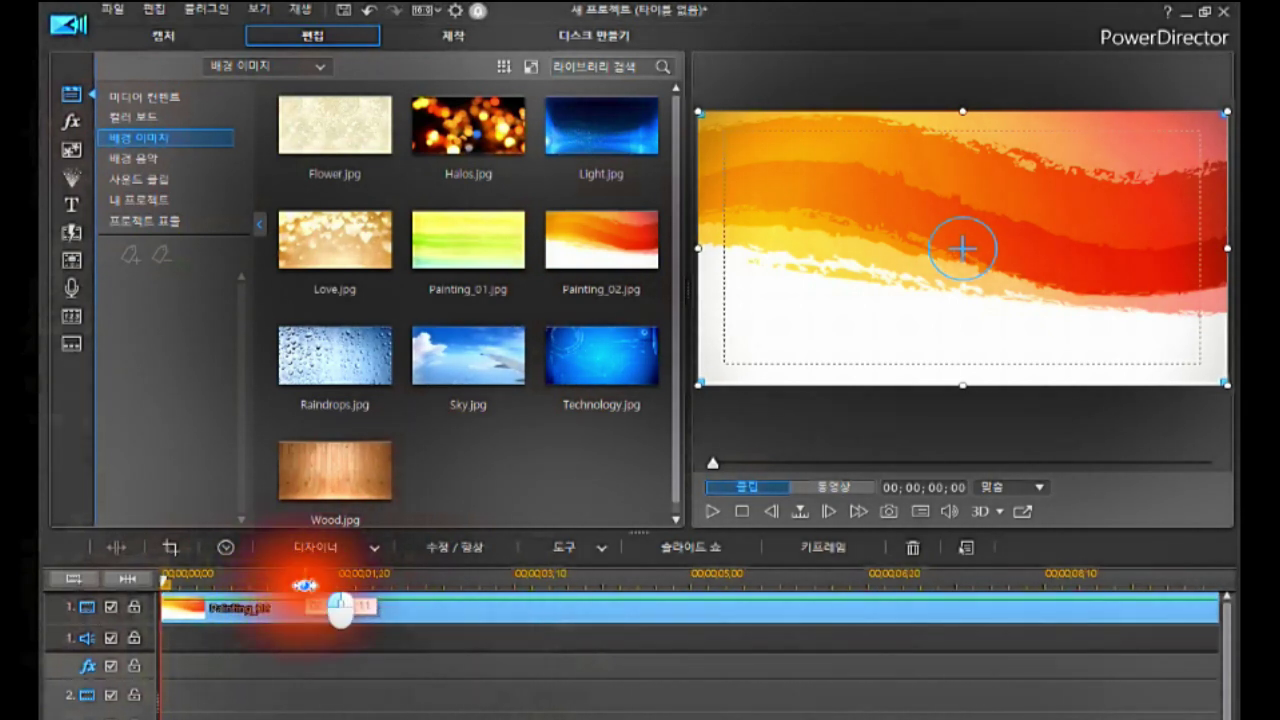
pyautogui.click(310, 610)
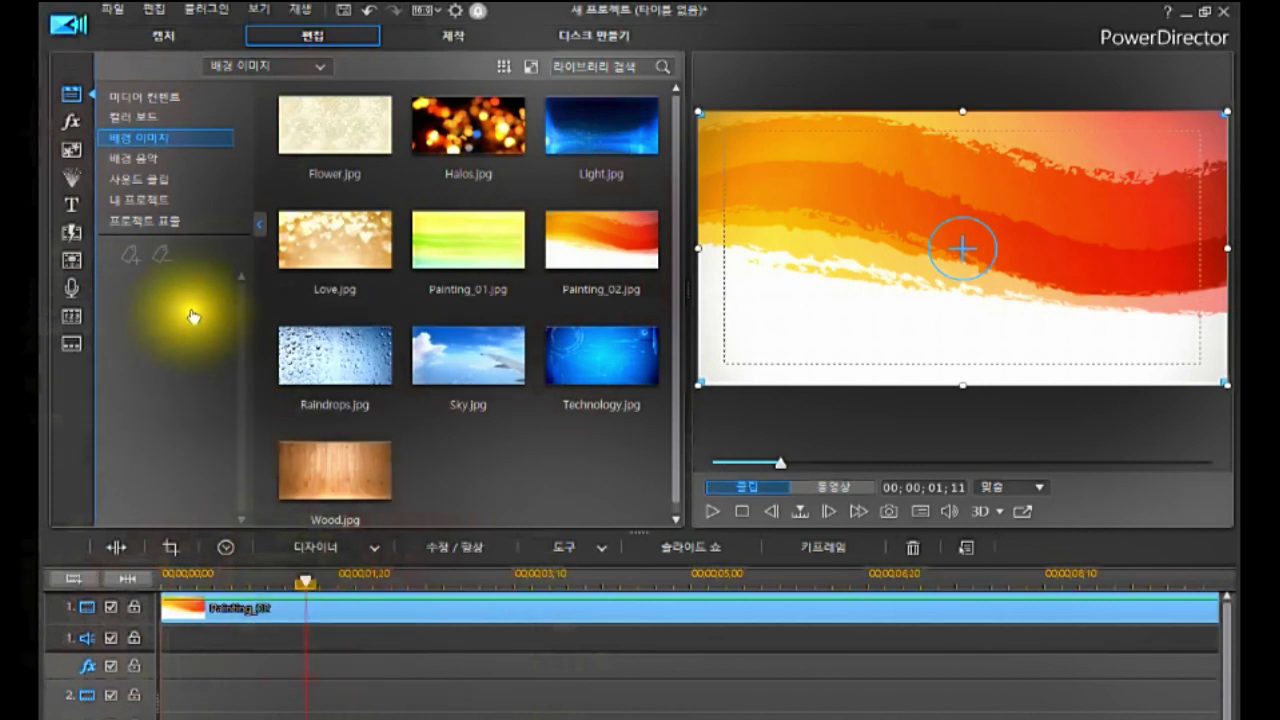
# Step: Add the 시간 기록 effect from the 텍스트 마스크하기 category to the effect track and move the playhead to 00;00;01;19
pyautogui.click(70, 124)
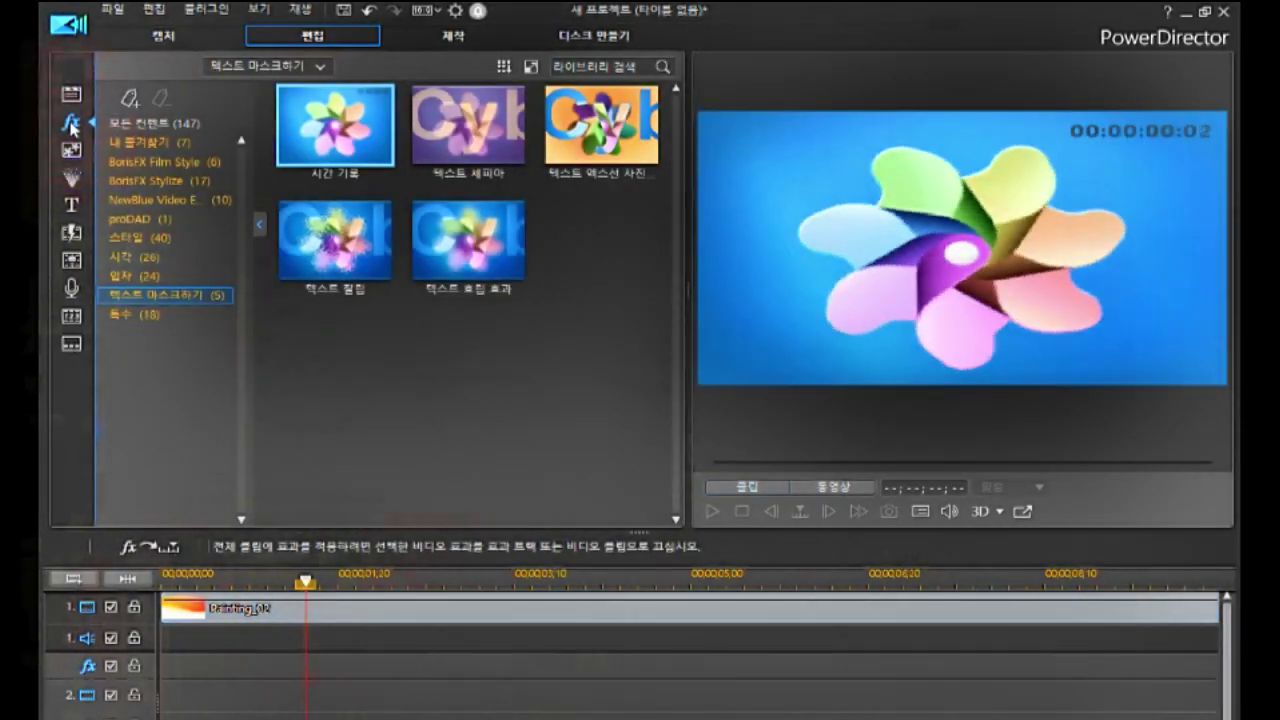
pyautogui.click(149, 292)
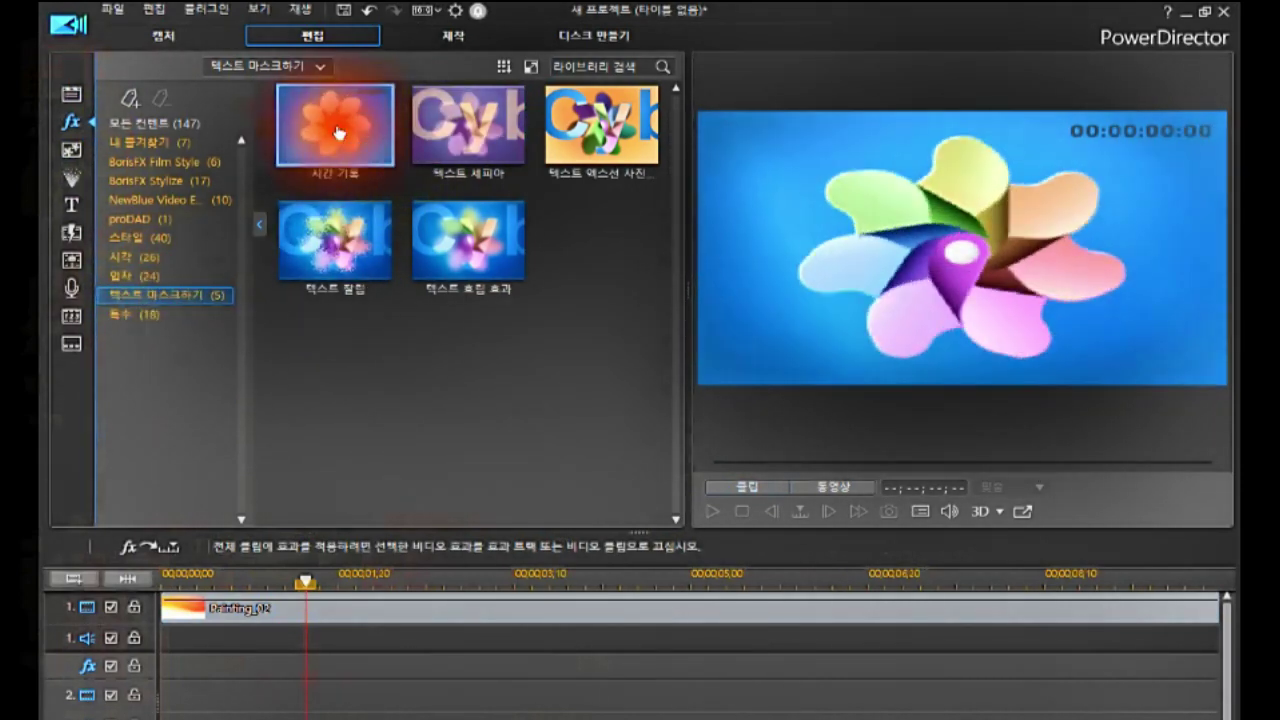
pyautogui.click(340, 132)
pyautogui.moveTo(340, 132); pyautogui.dragTo(132, 667)
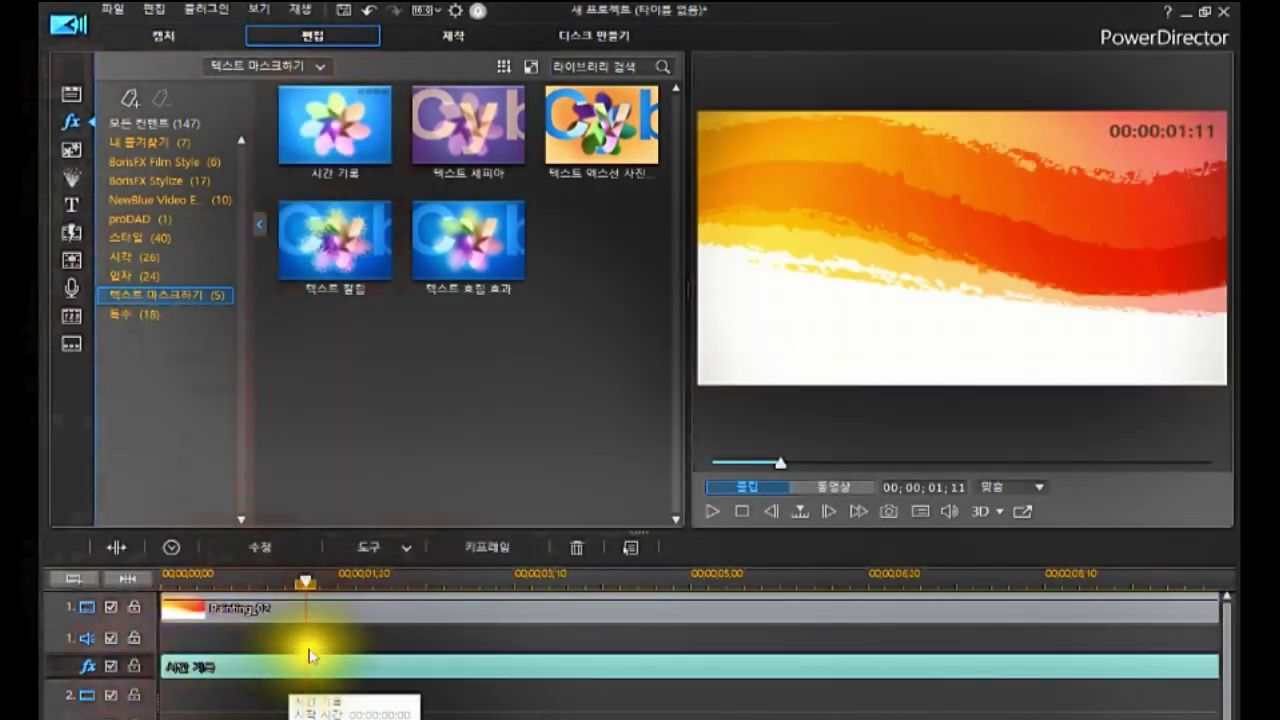
pyautogui.click(333, 578)
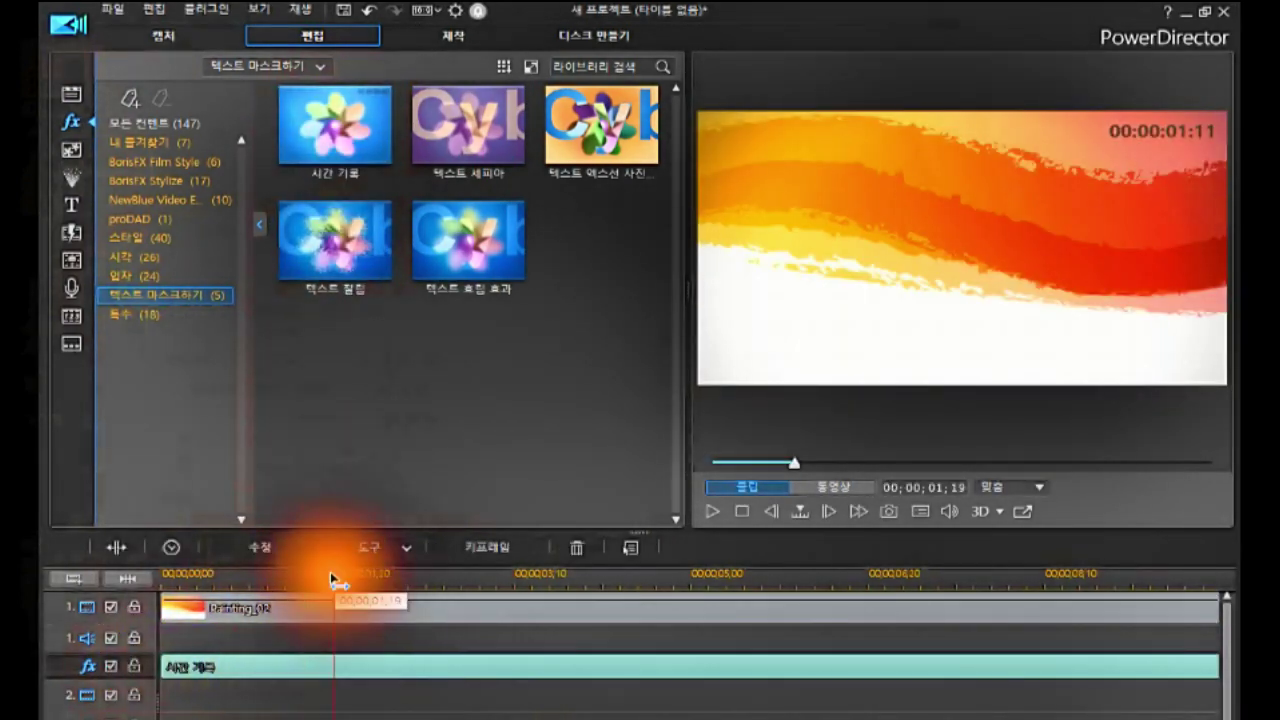
pyautogui.click(333, 663)
pyautogui.click(333, 662)
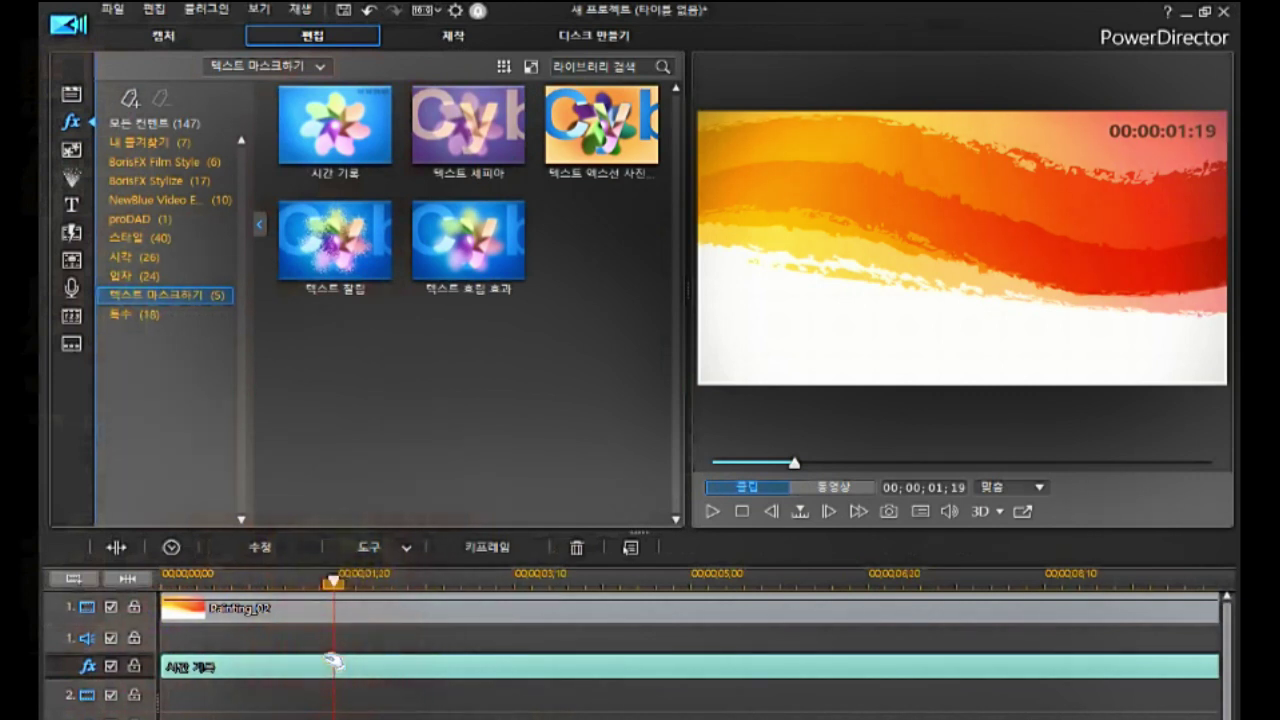
pyautogui.rightClick(333, 661)
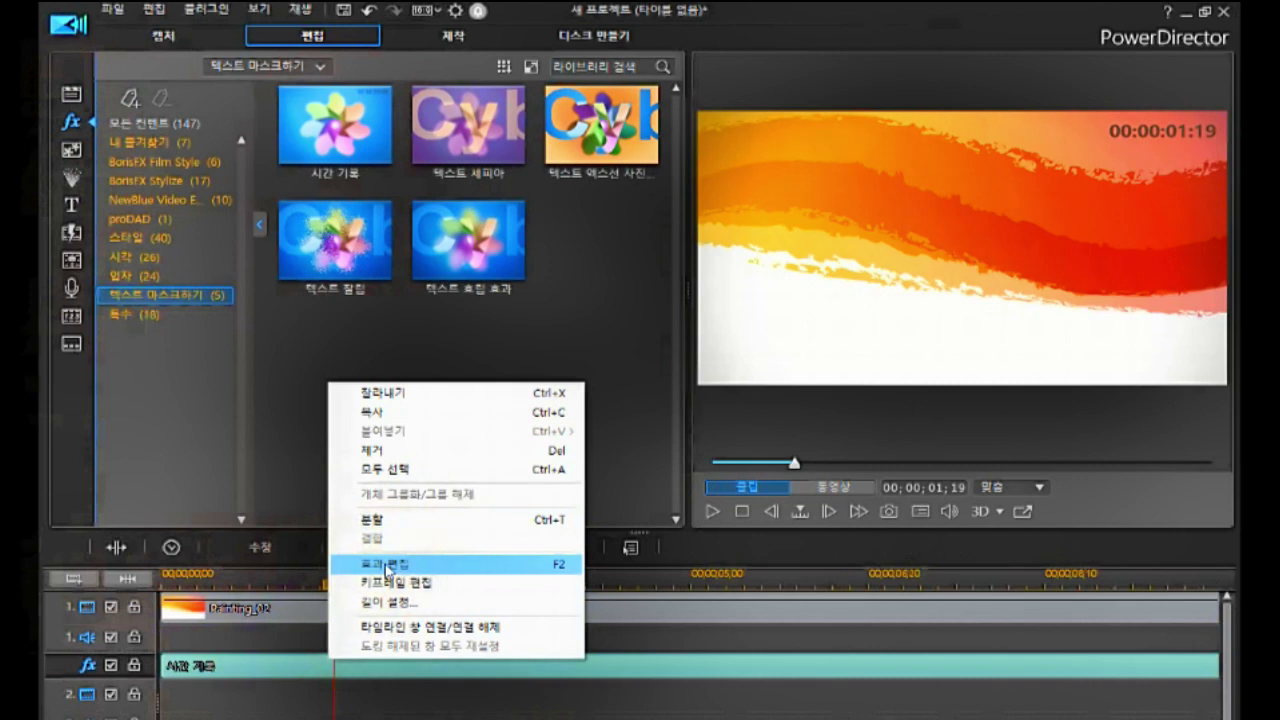
pyautogui.click(328, 684)
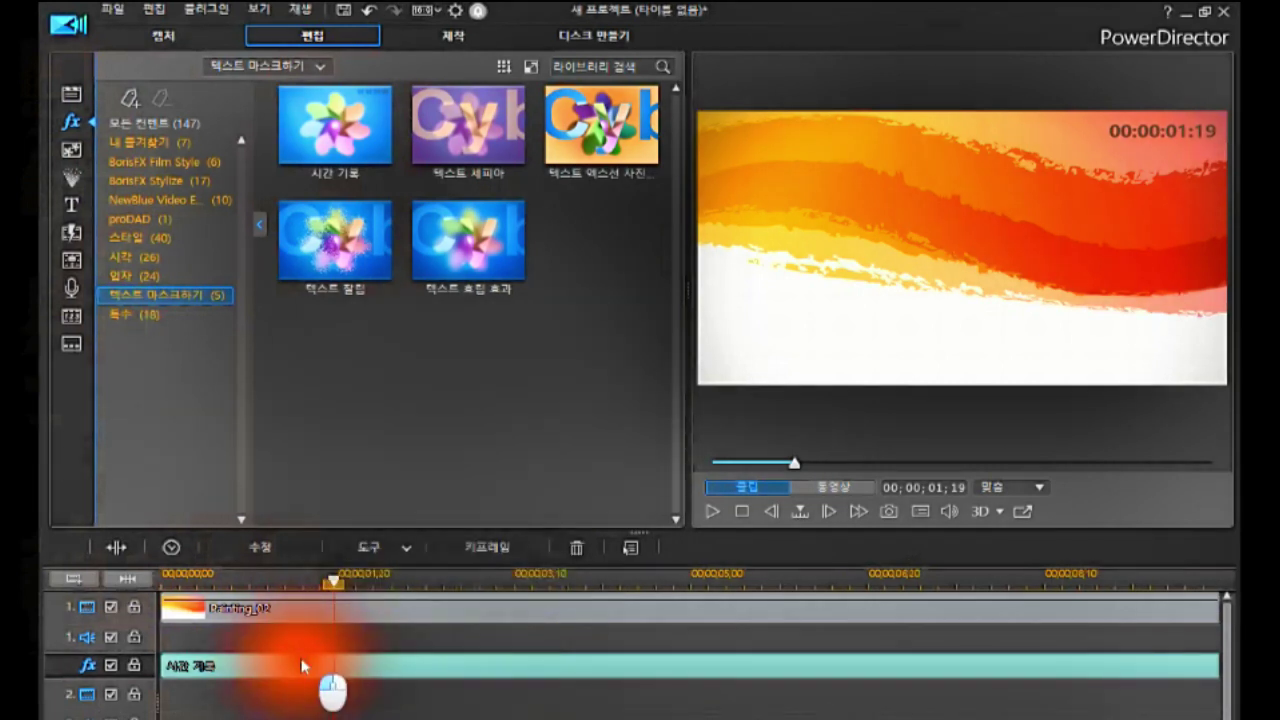
pyautogui.click(304, 665)
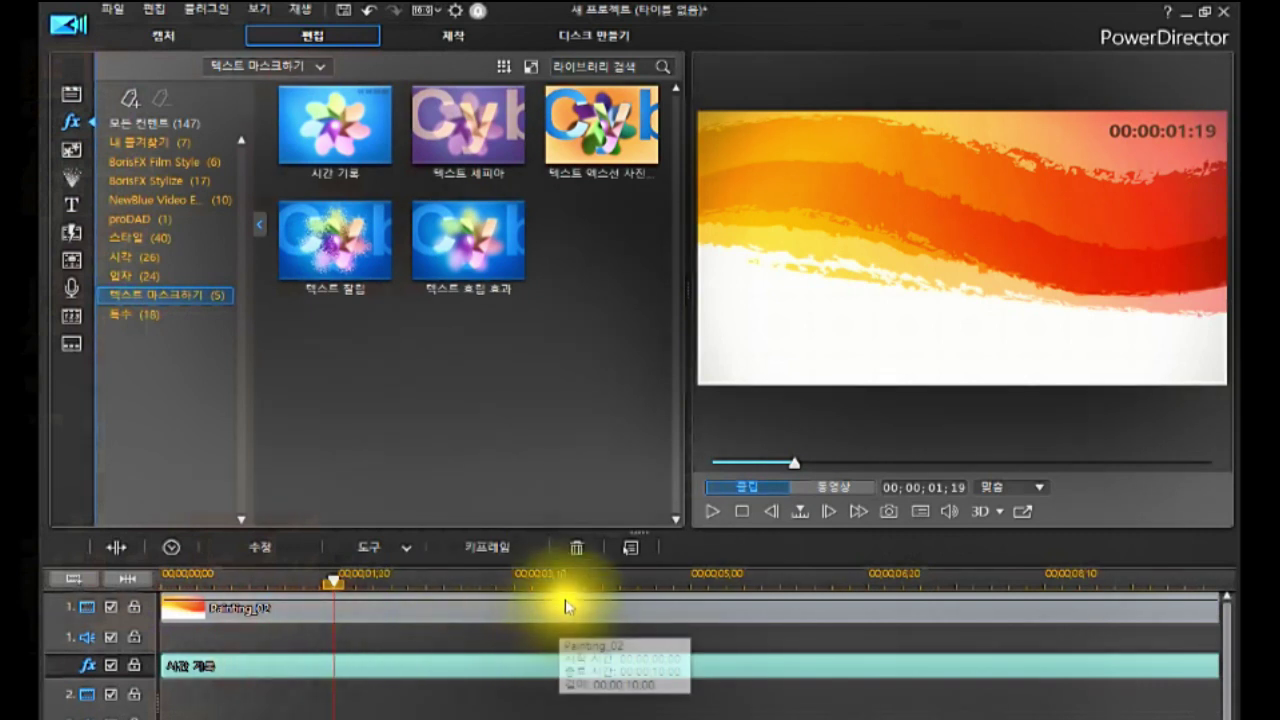
pyautogui.click(632, 549)
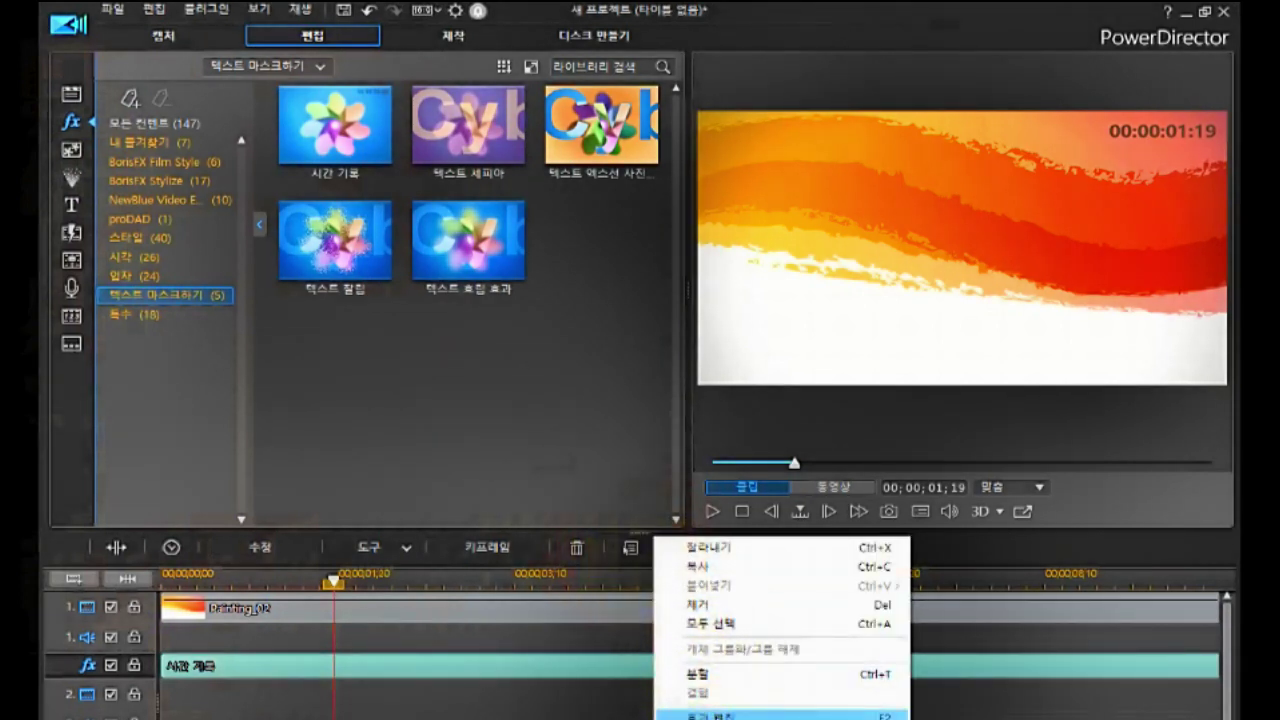
pyautogui.click(340, 668)
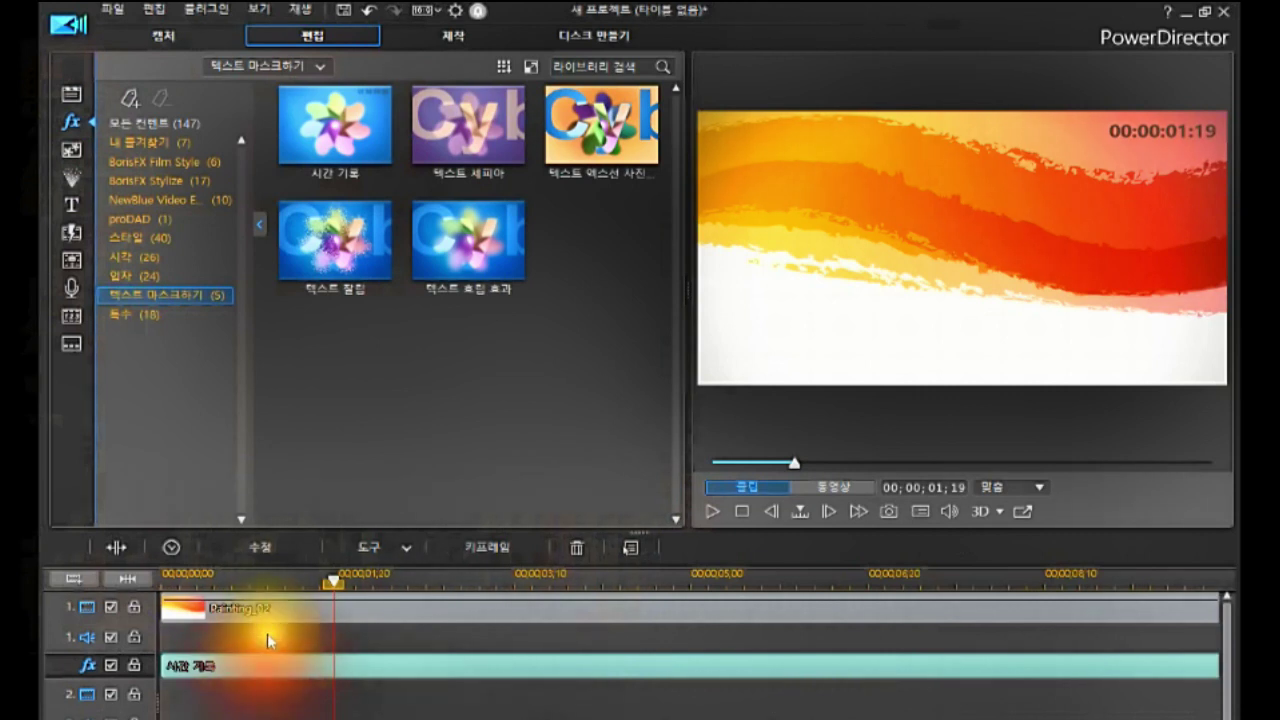
# Step: Open the 시간 기록 effect's settings and reposition its time code text to the centre of the frame
pyautogui.click(260, 547)
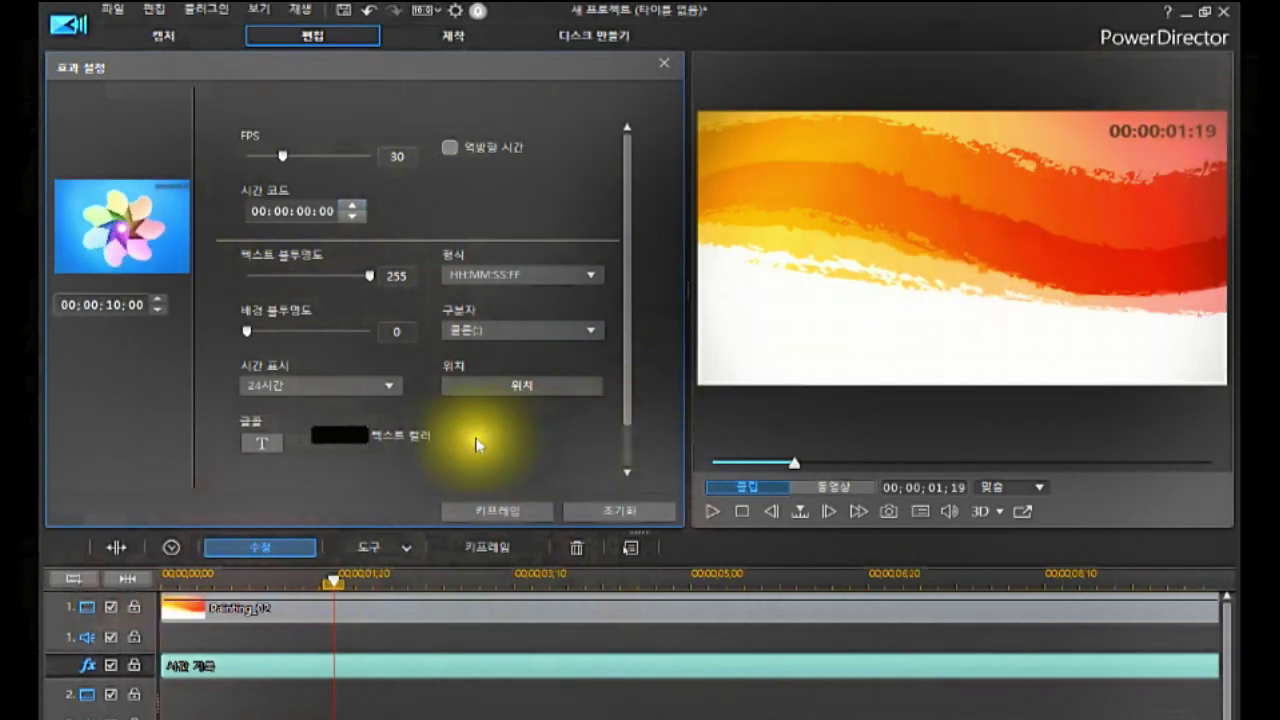
pyautogui.click(519, 389)
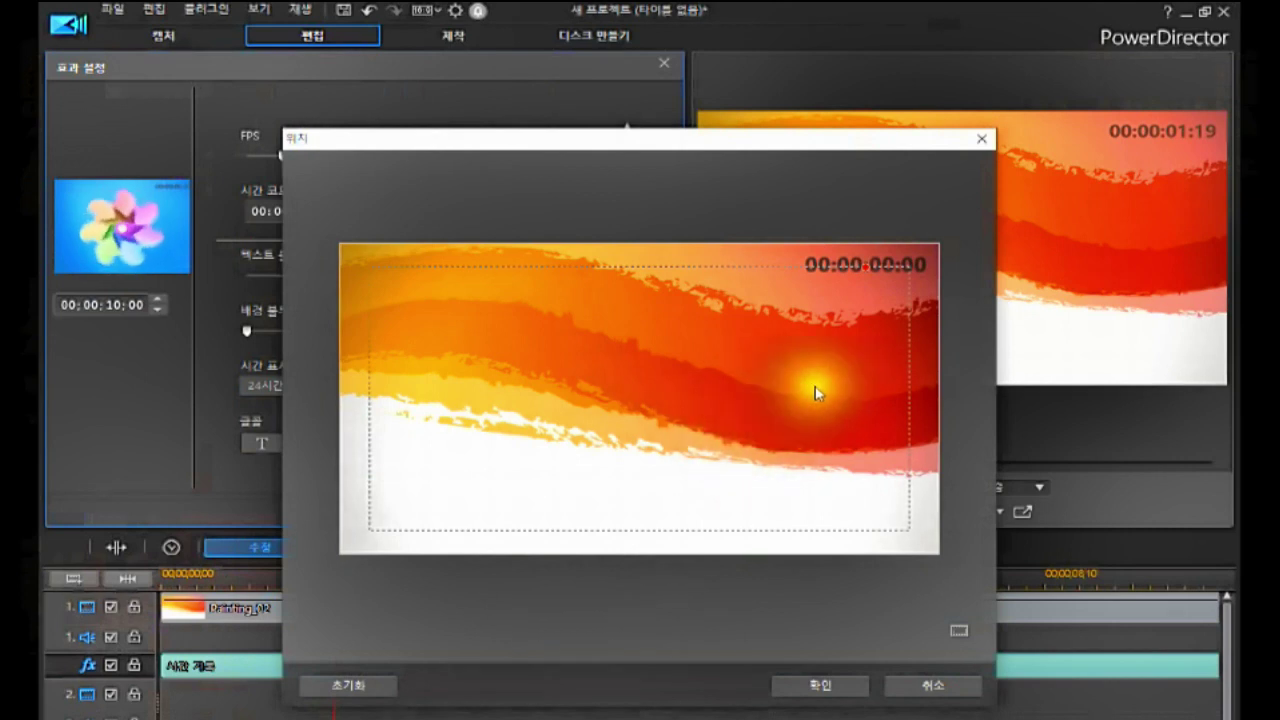
pyautogui.click(866, 272)
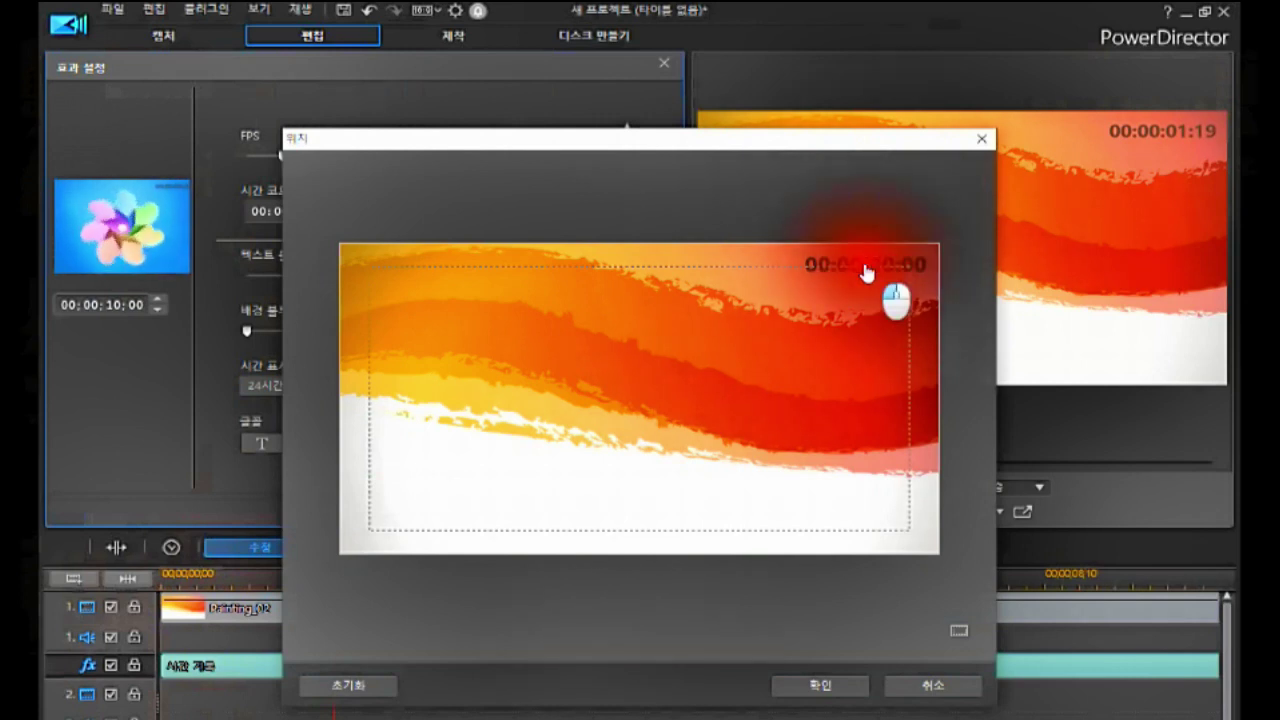
pyautogui.moveTo(866, 272); pyautogui.dragTo(635, 389)
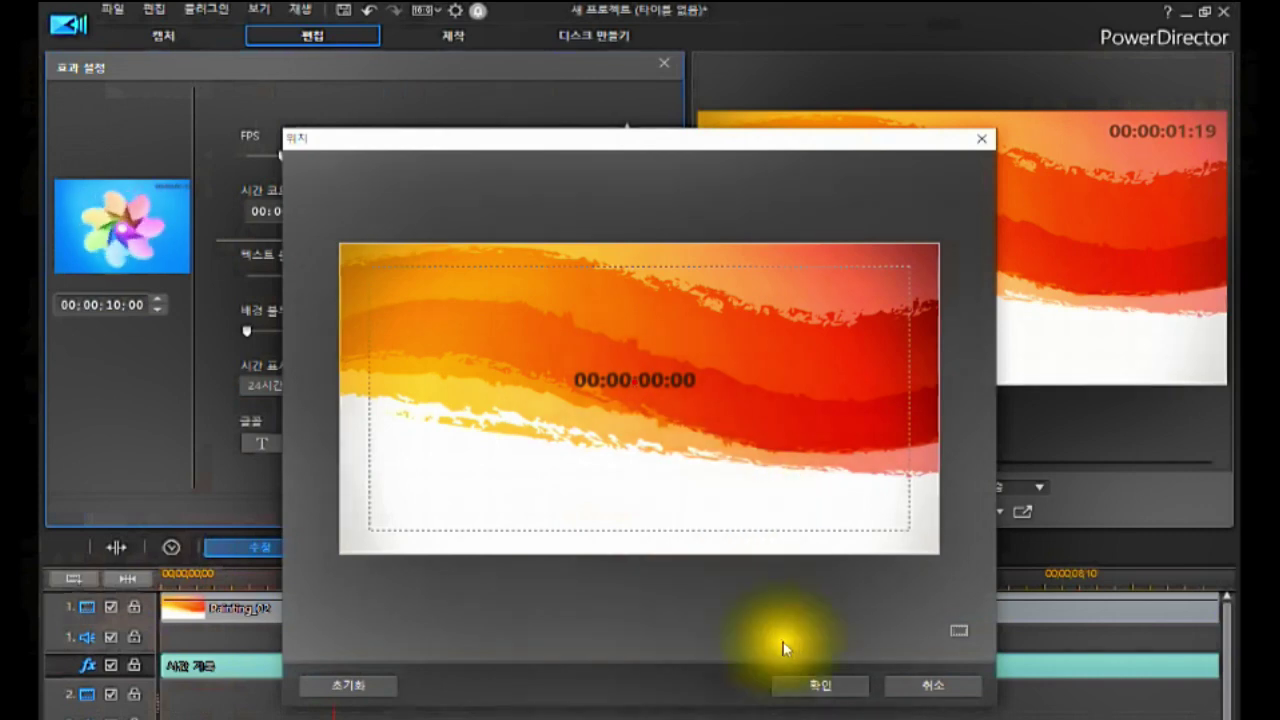
pyautogui.click(794, 686)
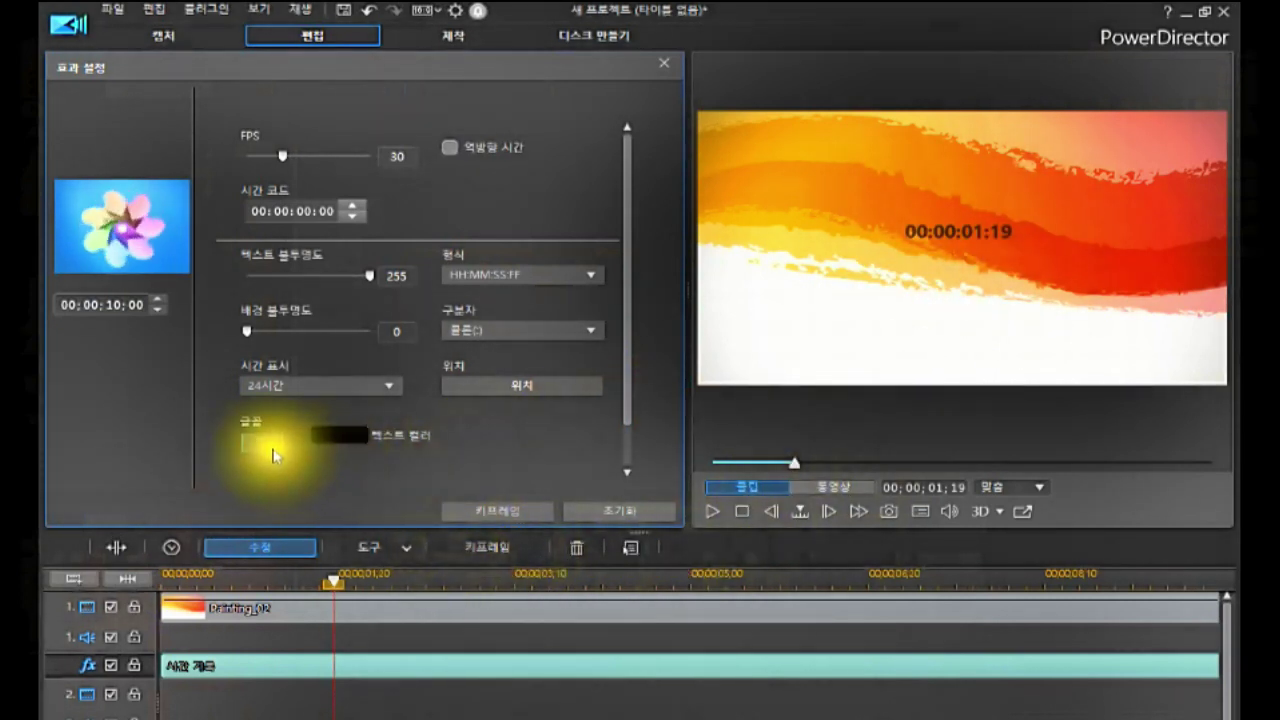
# Step: Set the time code text's font to a특명조 with the 굵게 style
pyautogui.click(266, 443)
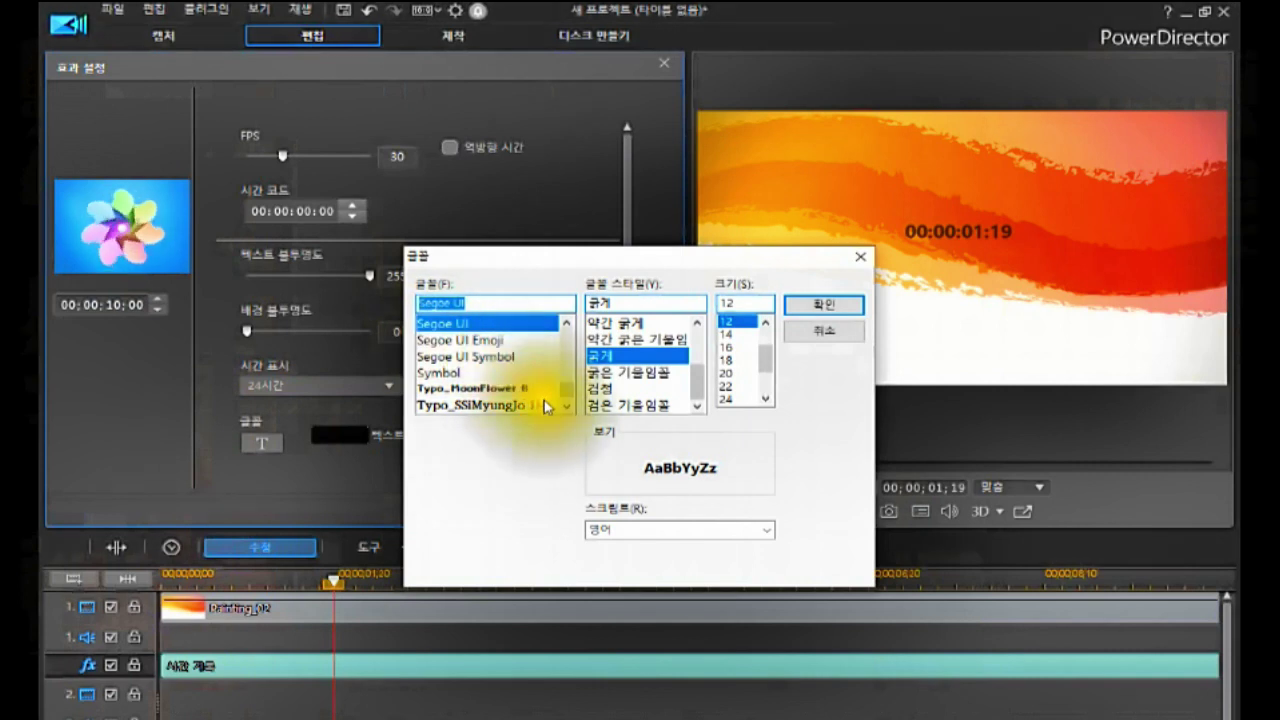
pyautogui.click(570, 387)
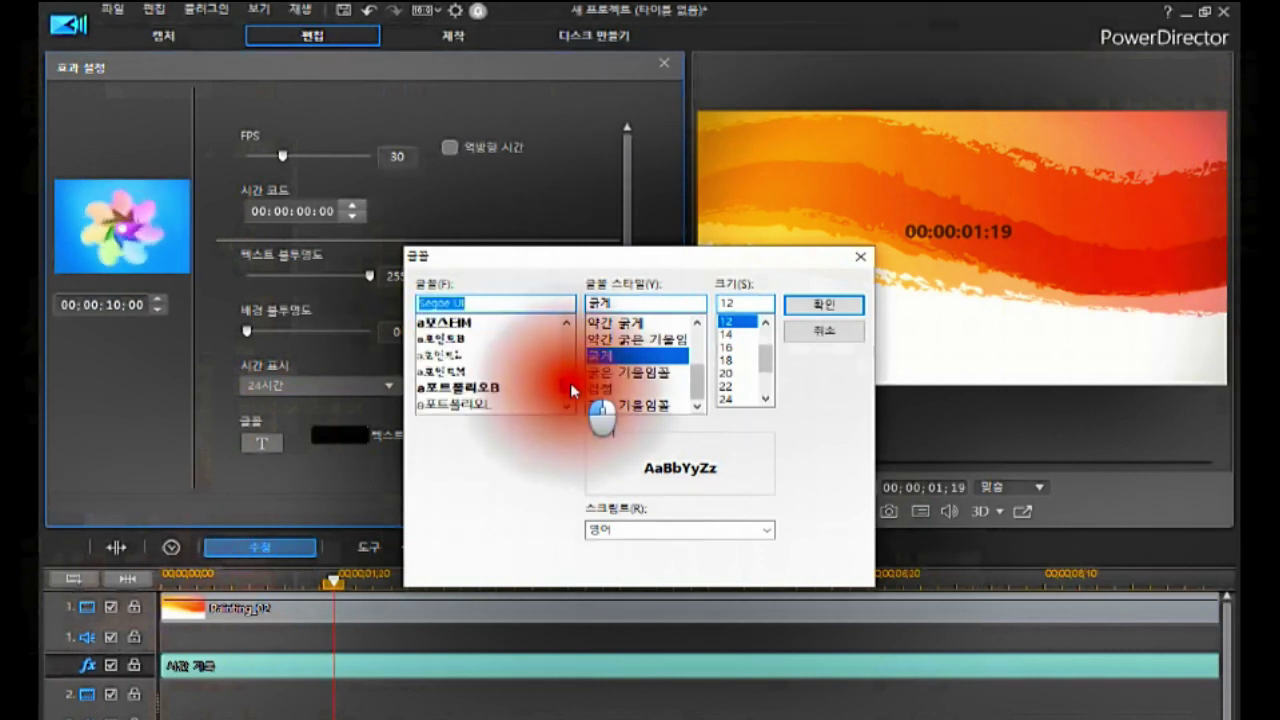
pyautogui.click(570, 387)
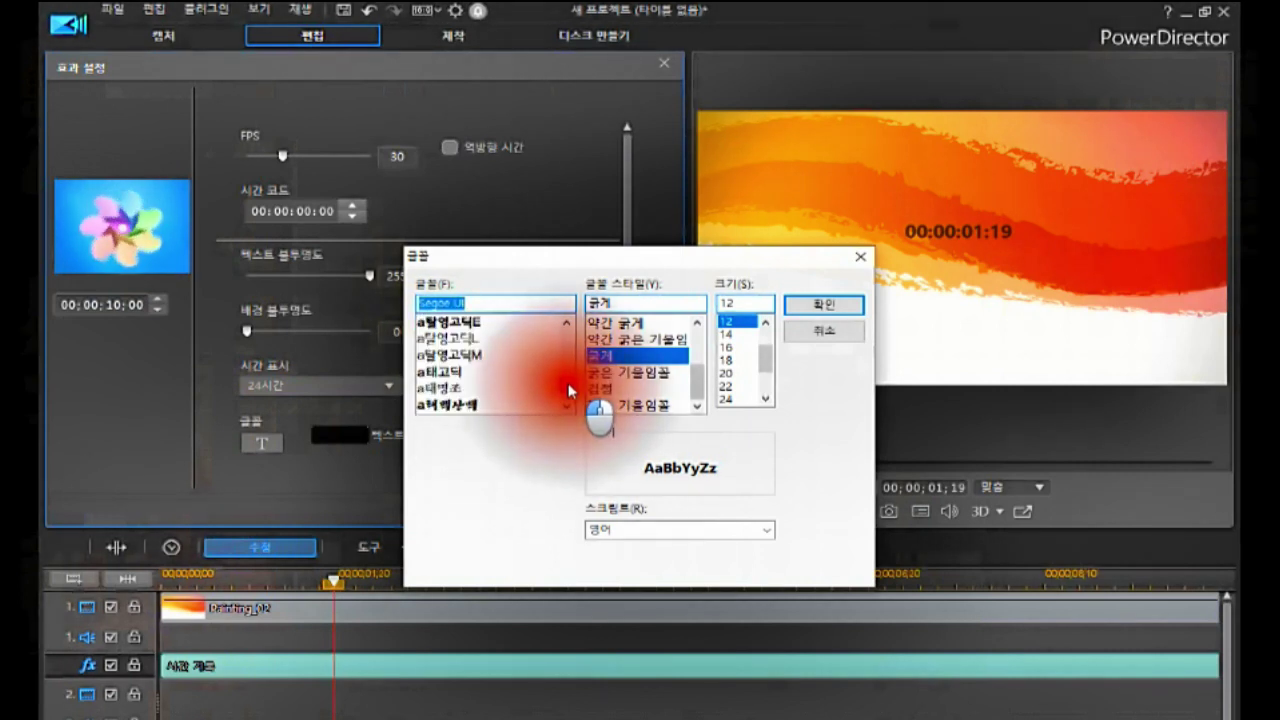
pyautogui.click(570, 390)
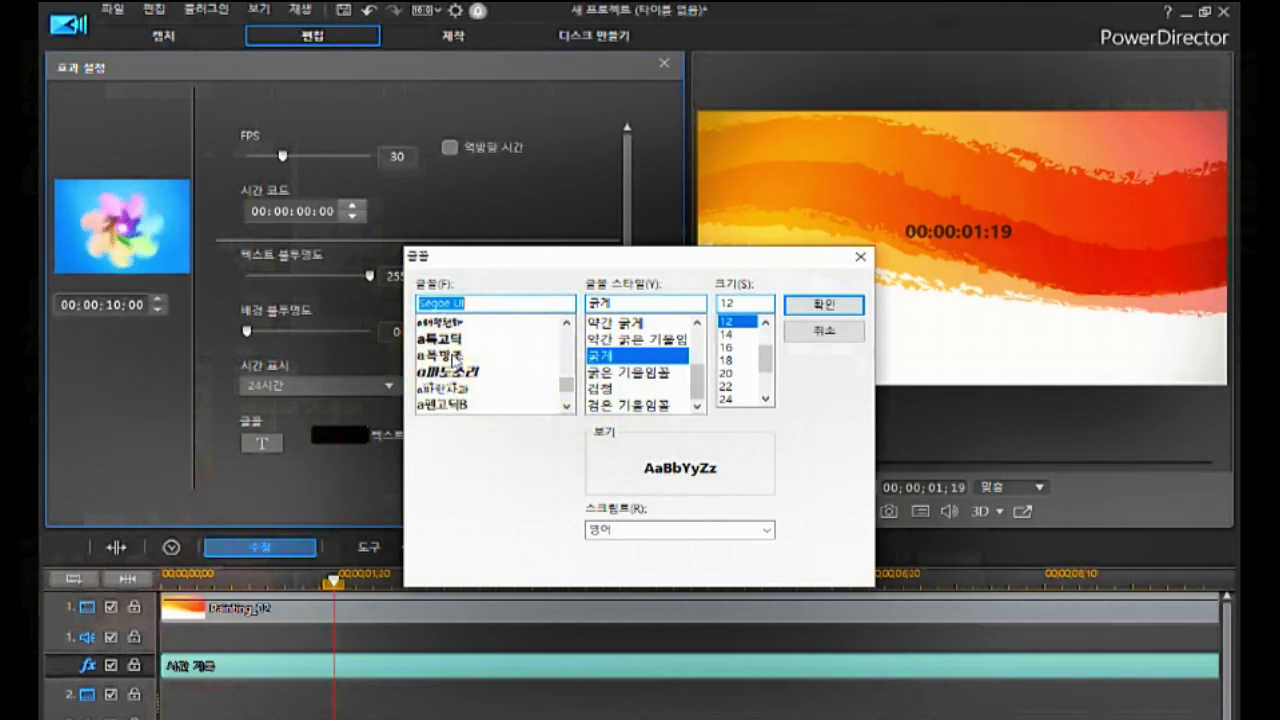
pyautogui.click(452, 357)
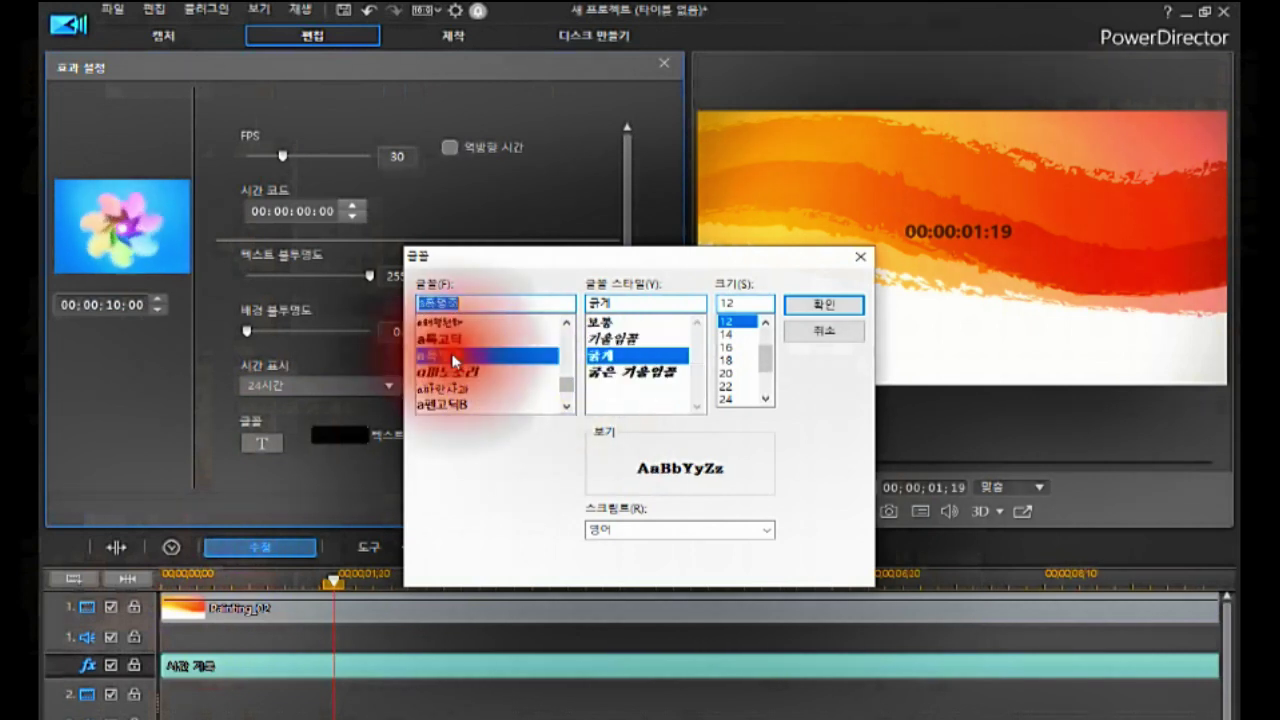
pyautogui.click(602, 321)
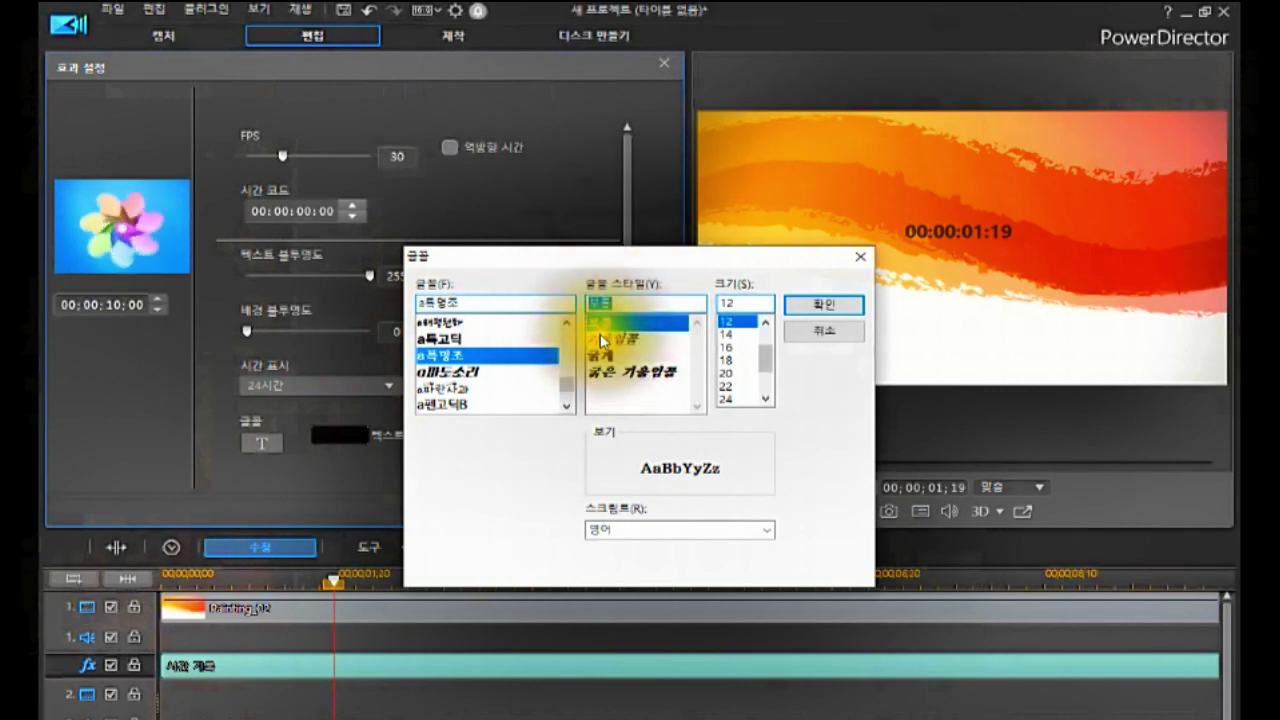
pyautogui.click(600, 339)
pyautogui.click(602, 355)
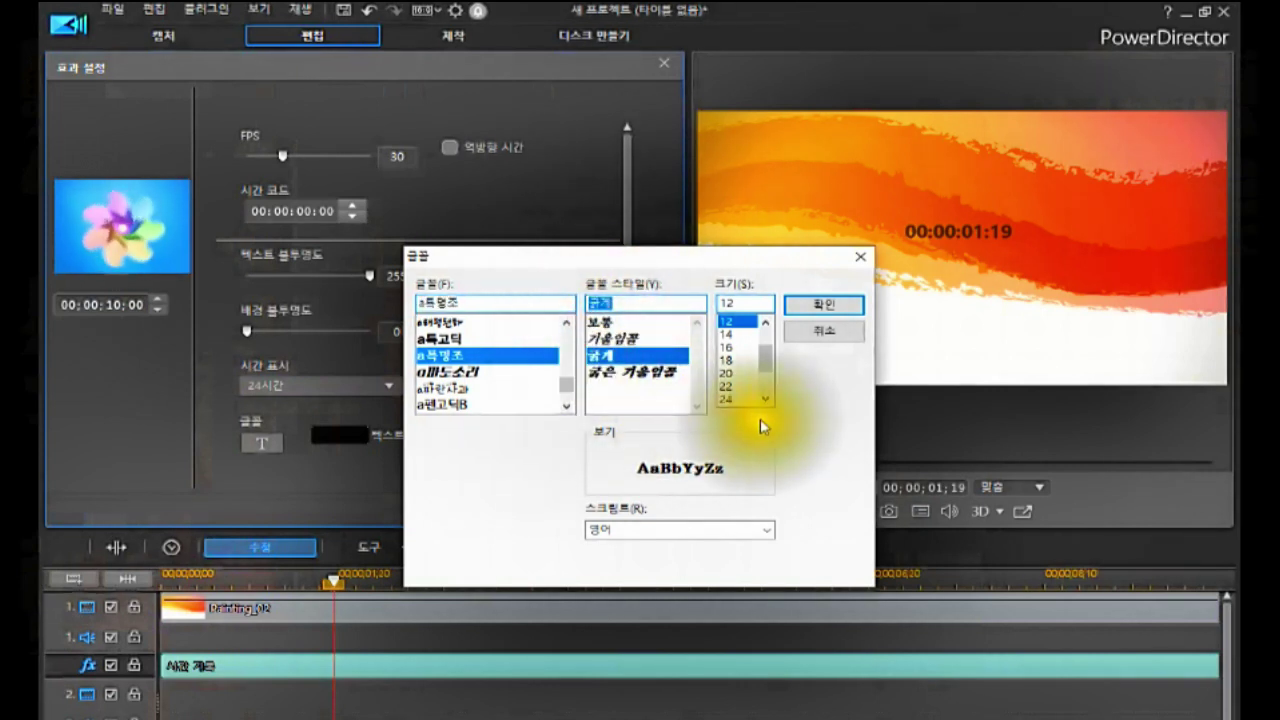
# Step: Set the time code text's font size to 55 and apply the font settings
pyautogui.moveTo(764, 363); pyautogui.dragTo(760, 383)
pyautogui.click(725, 388)
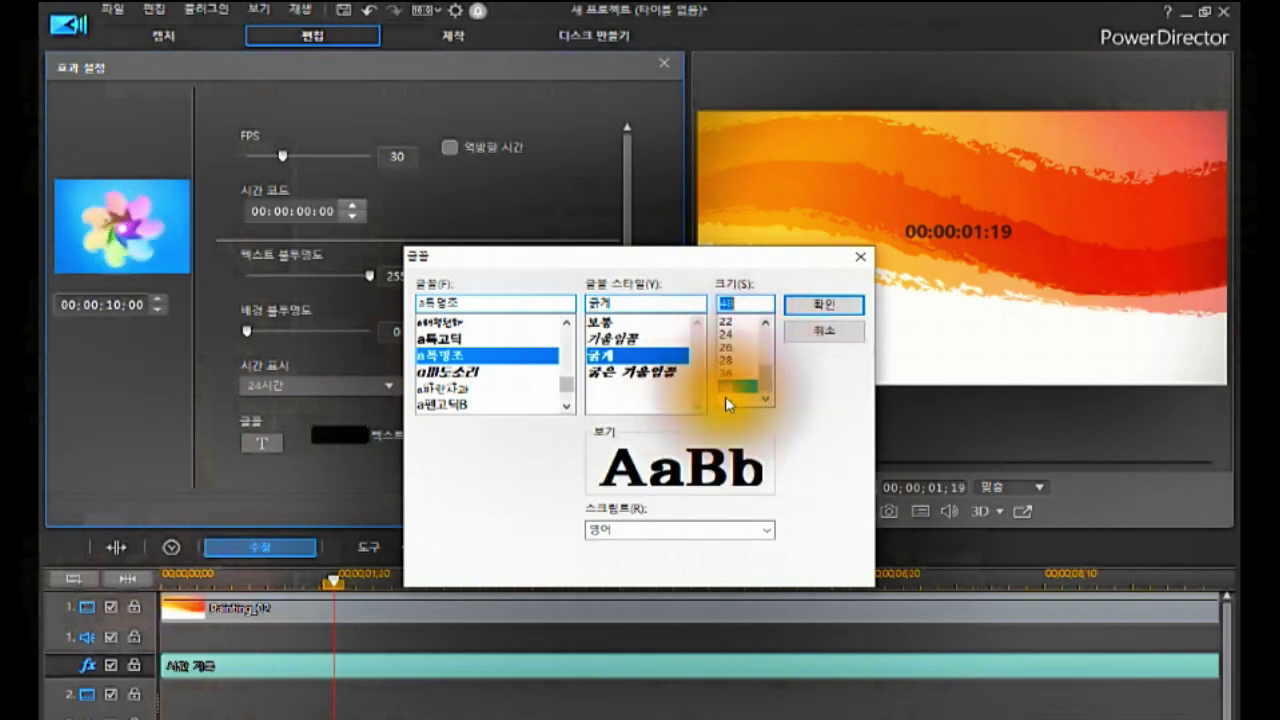
pyautogui.click(725, 371)
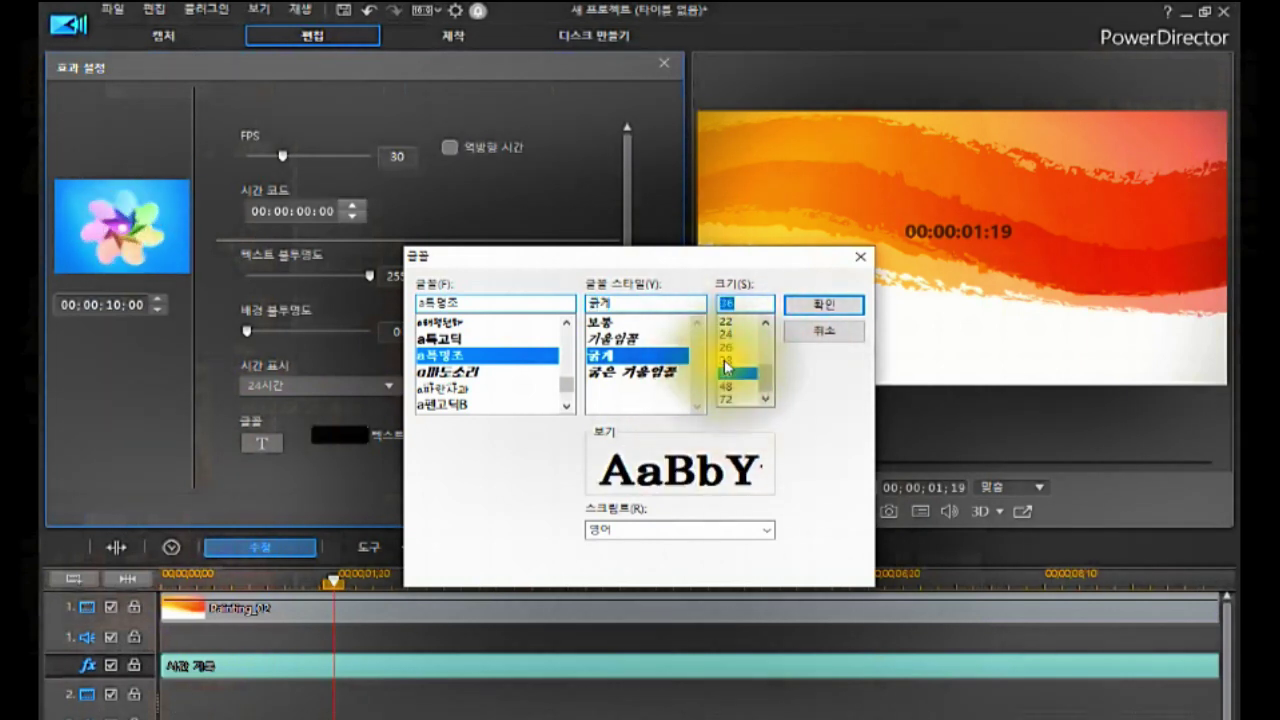
pyautogui.click(735, 303)
pyautogui.moveTo(736, 300); pyautogui.dragTo(716, 303)
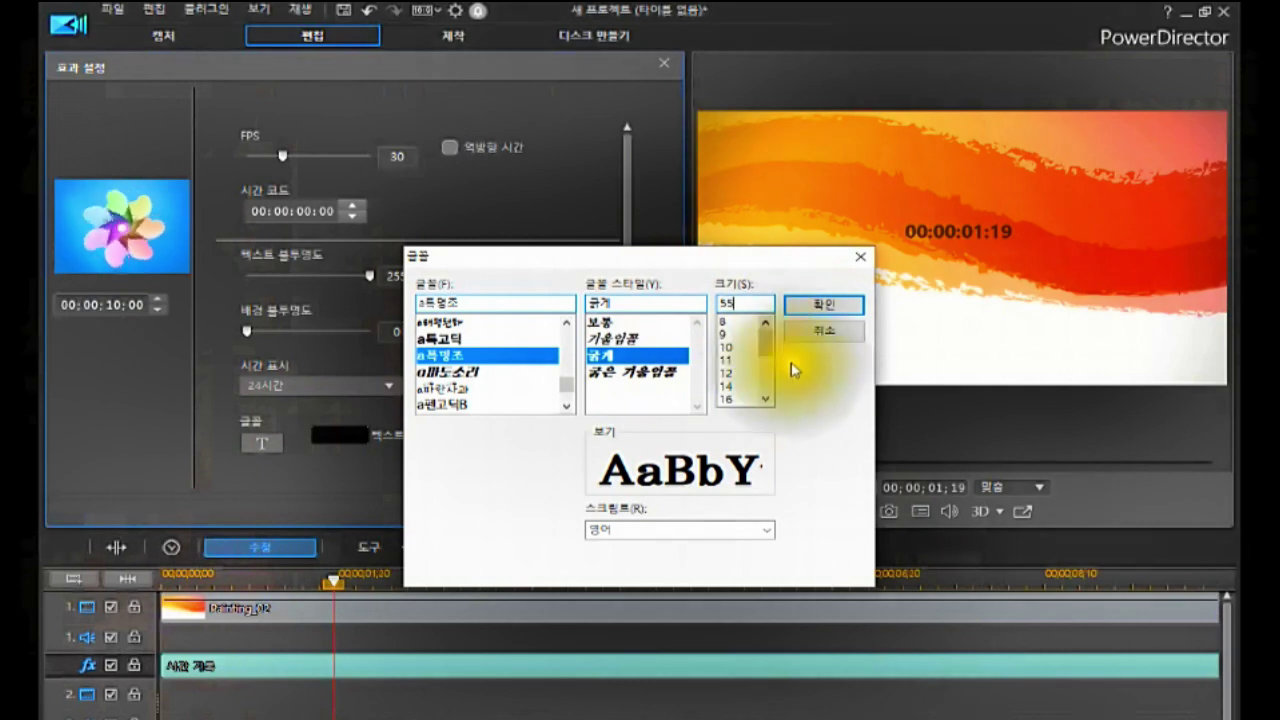
pyautogui.click(825, 303)
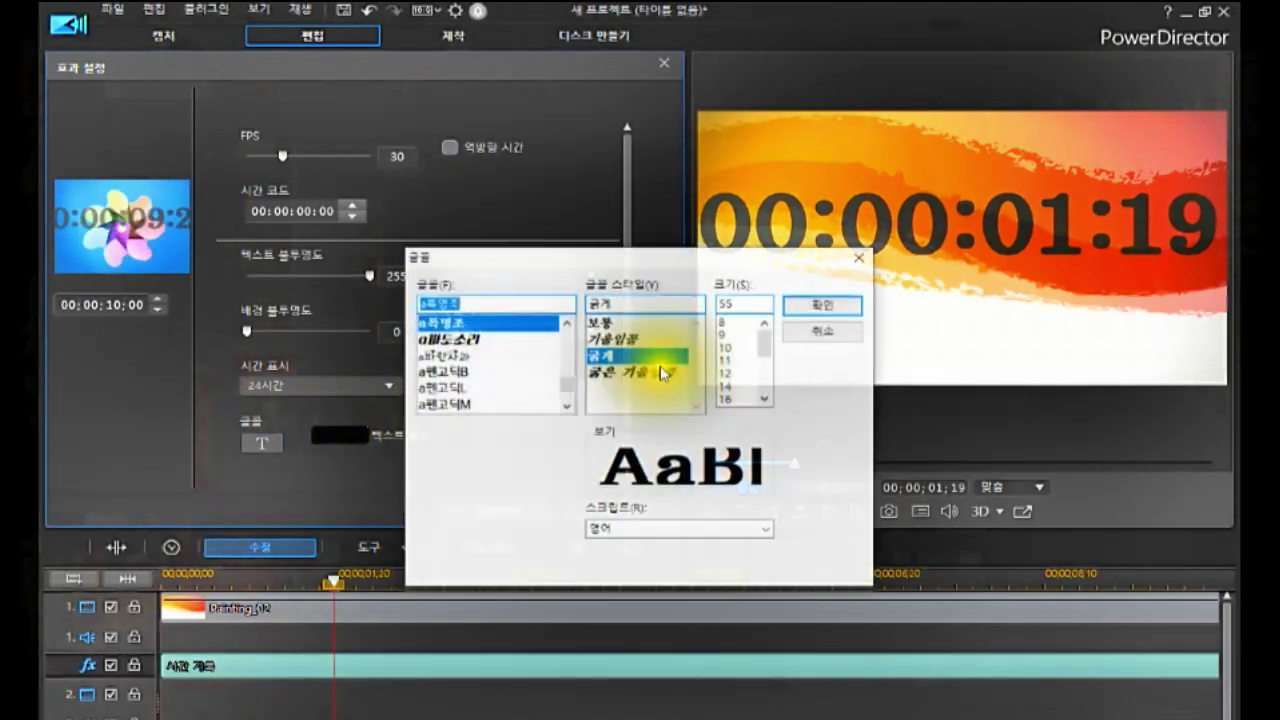
# Step: Set the time code text's font size to 50 and apply the font settings
pyautogui.click(737, 305)
pyautogui.doubleClick(737, 305)
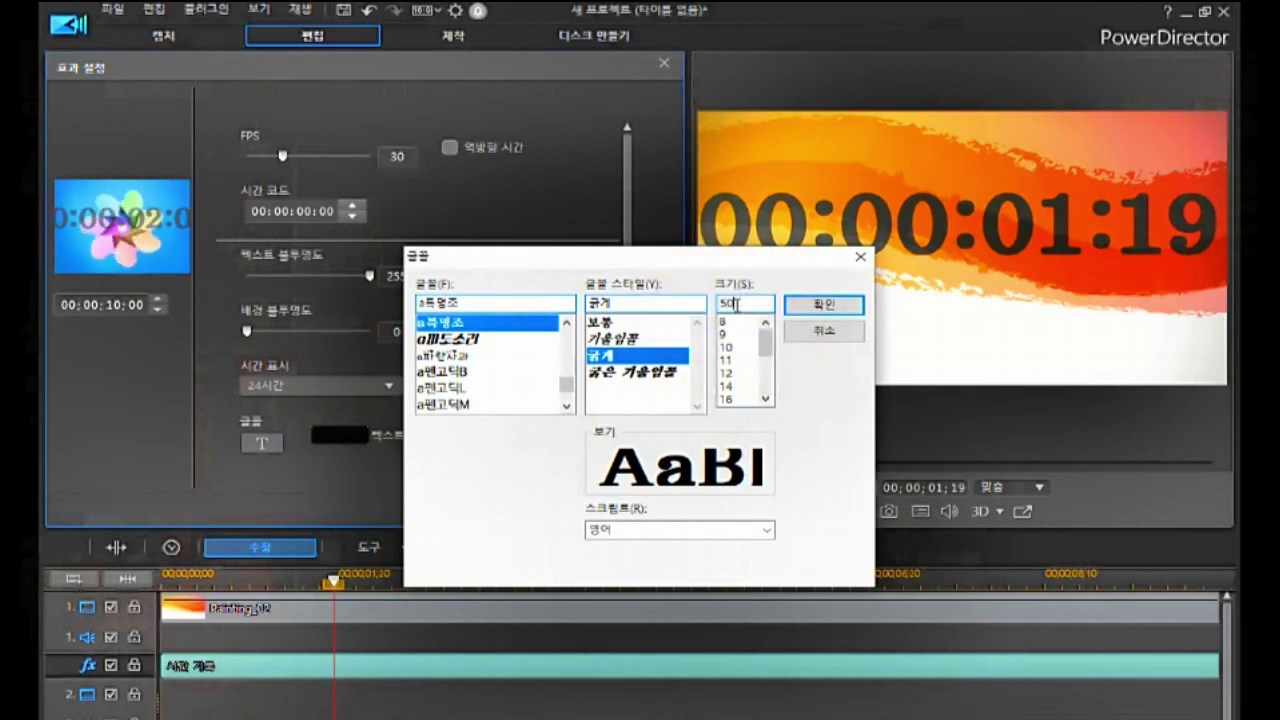
pyautogui.write('50')
pyautogui.click(824, 304)
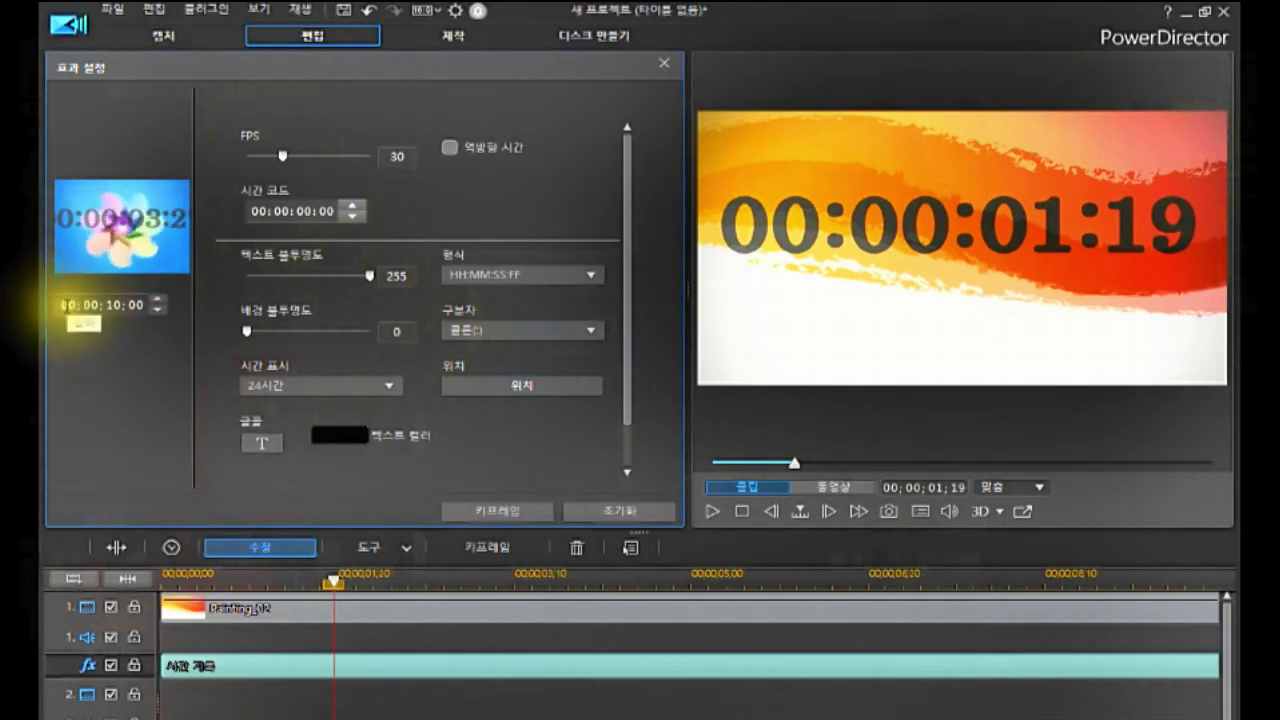
# Step: Try a duration of 00;00;05;00 for the 시간 기록 effect and undo the change
pyautogui.click(69, 307)
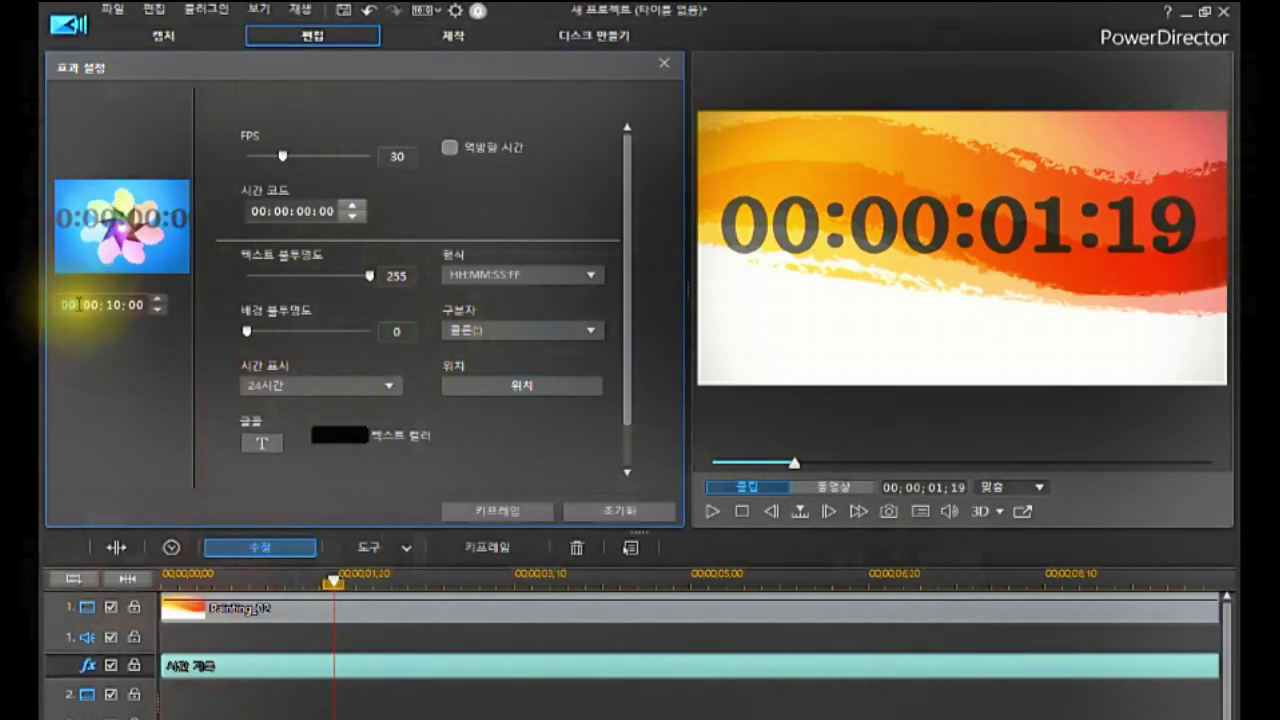
pyautogui.click(101, 307)
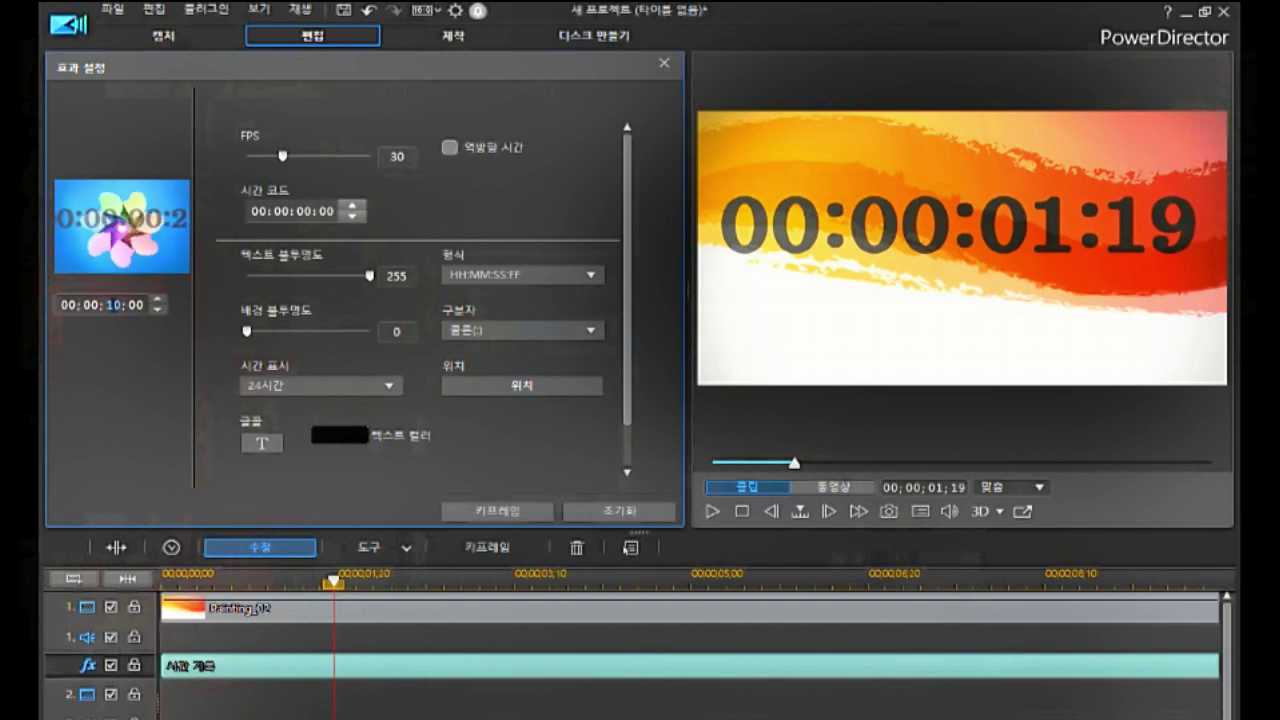
pyautogui.press('Return')
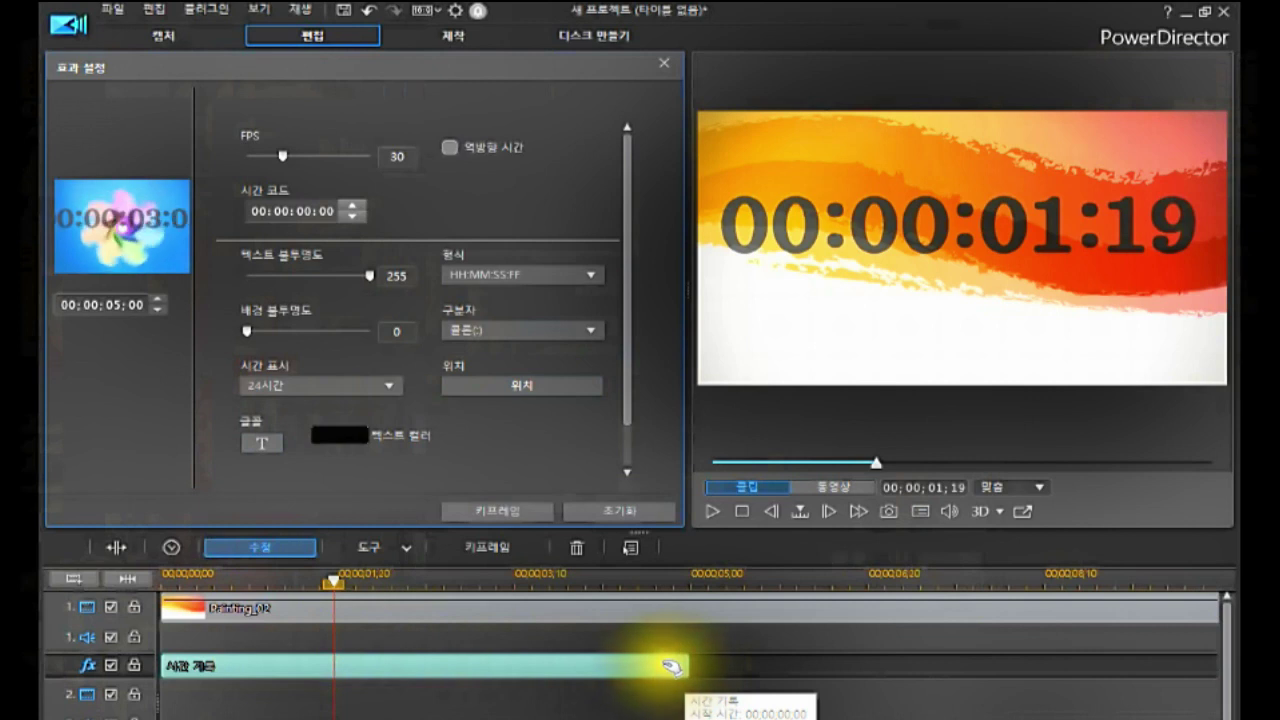
pyautogui.click(372, 13)
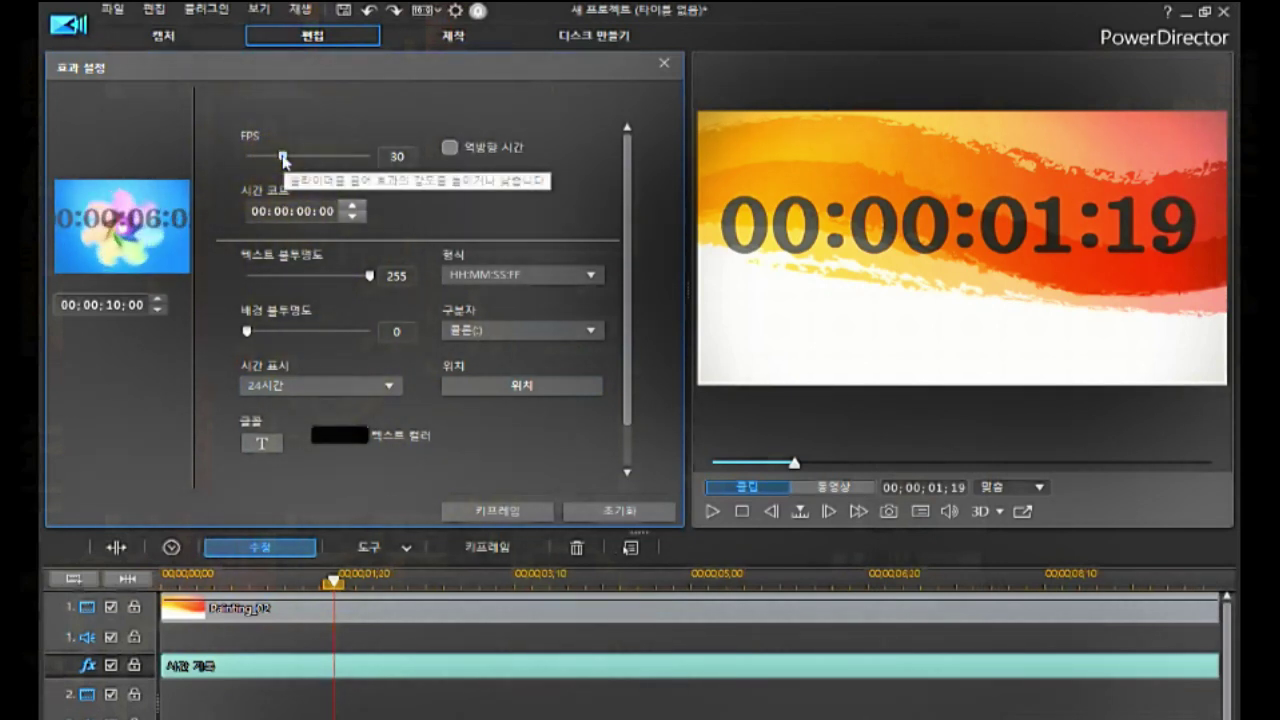
# Step: Try FPS values of 1 and 9 for the time code
pyautogui.moveTo(283, 157); pyautogui.dragTo(214, 158)
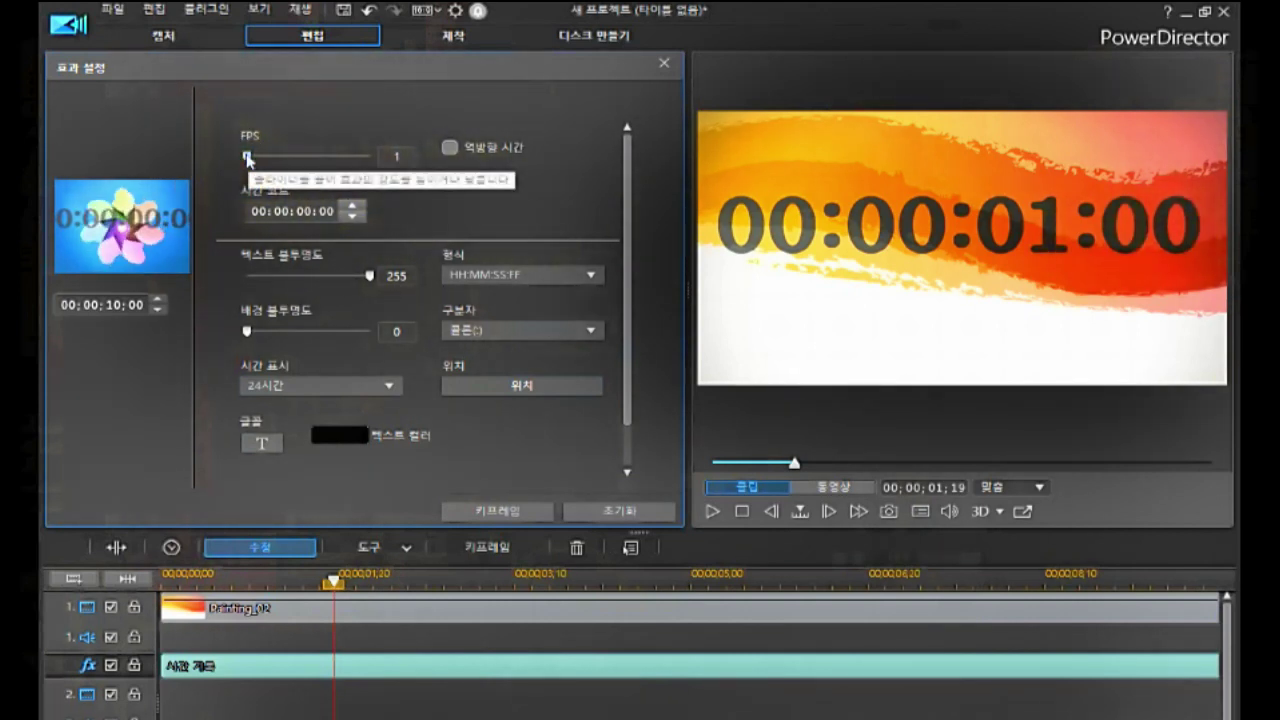
pyautogui.moveTo(247, 157)
pyautogui.mouseDown()
pyautogui.moveTo(265, 203)
pyautogui.moveTo(258, 178)
pyautogui.mouseUp()
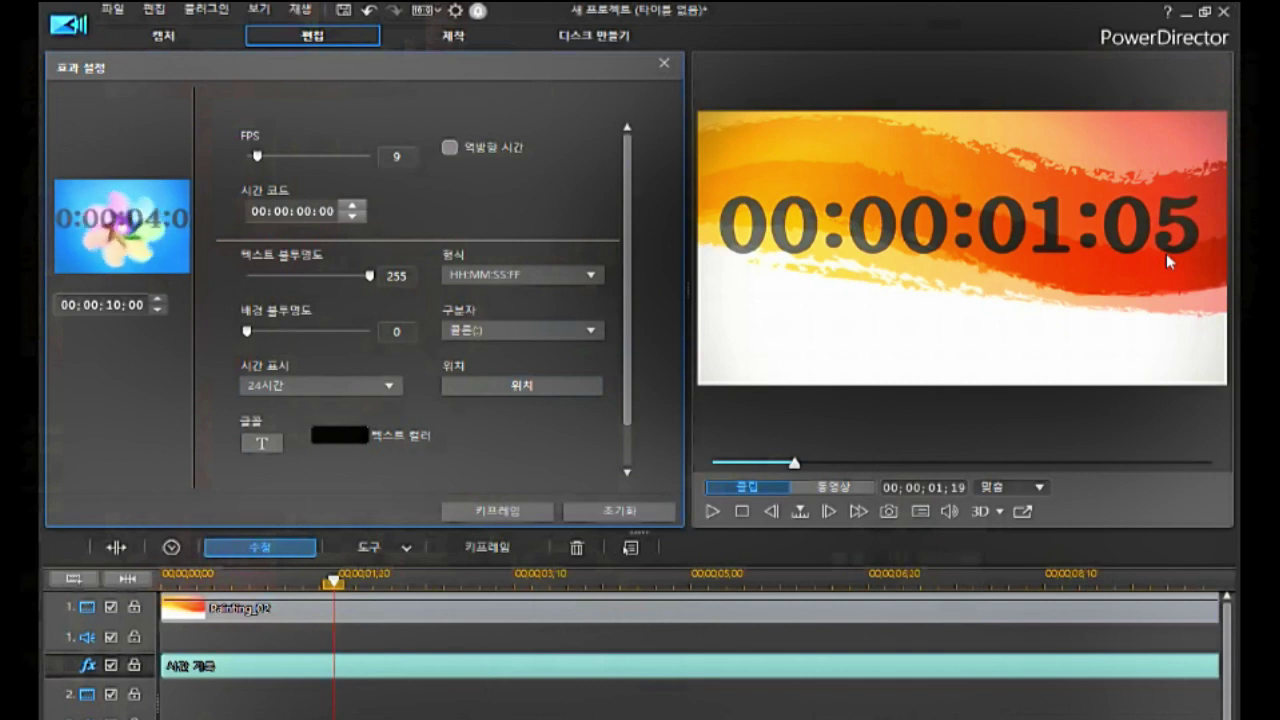
pyautogui.click(408, 160)
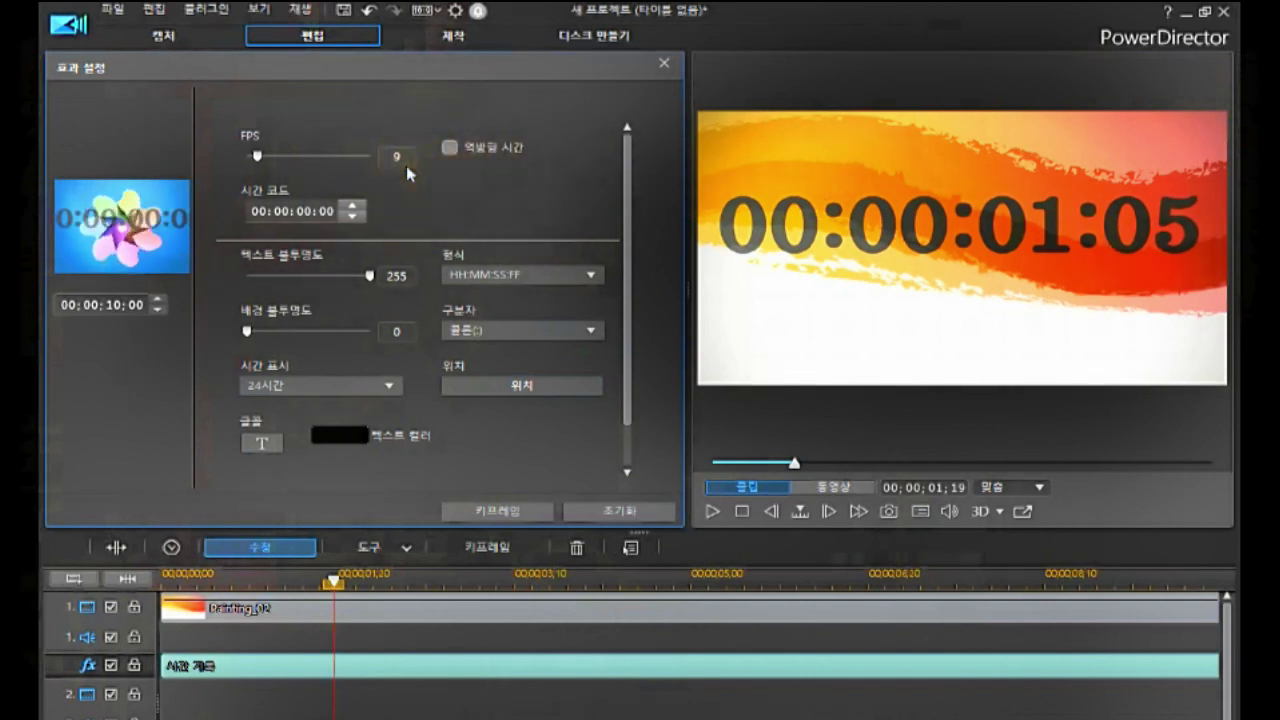
pyautogui.click(400, 160)
pyautogui.click(398, 157)
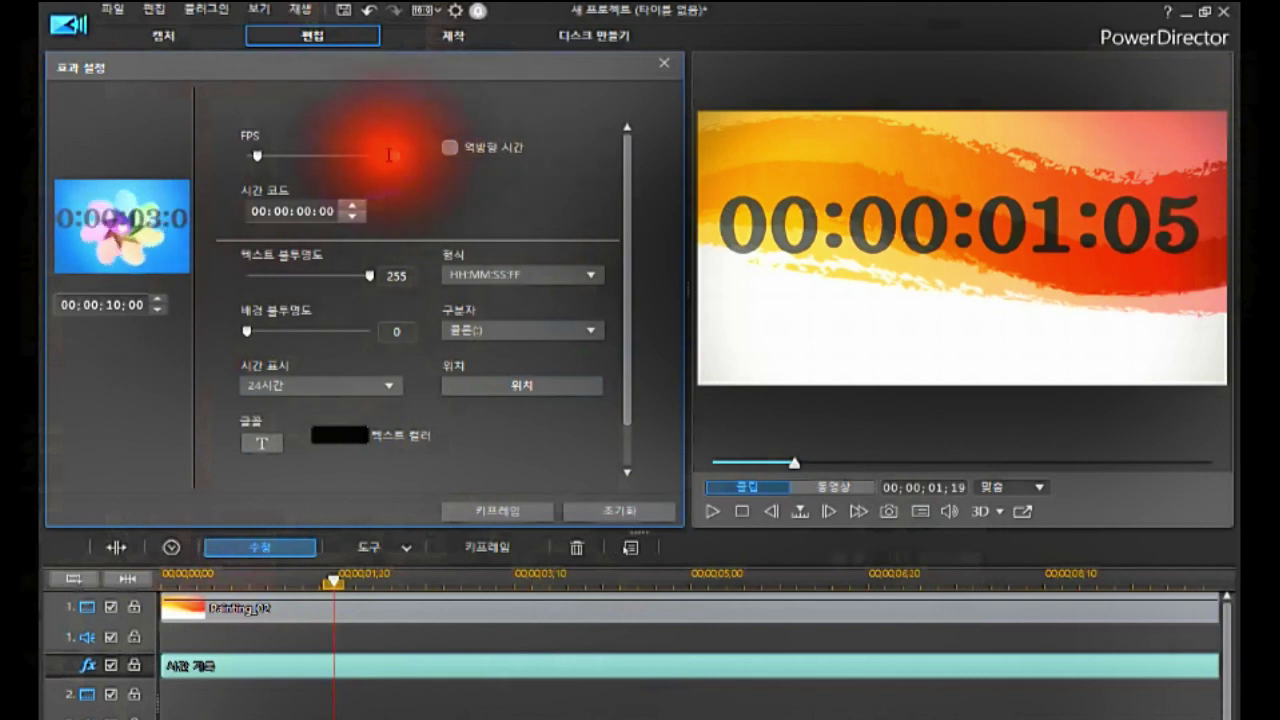
pyautogui.click(248, 155)
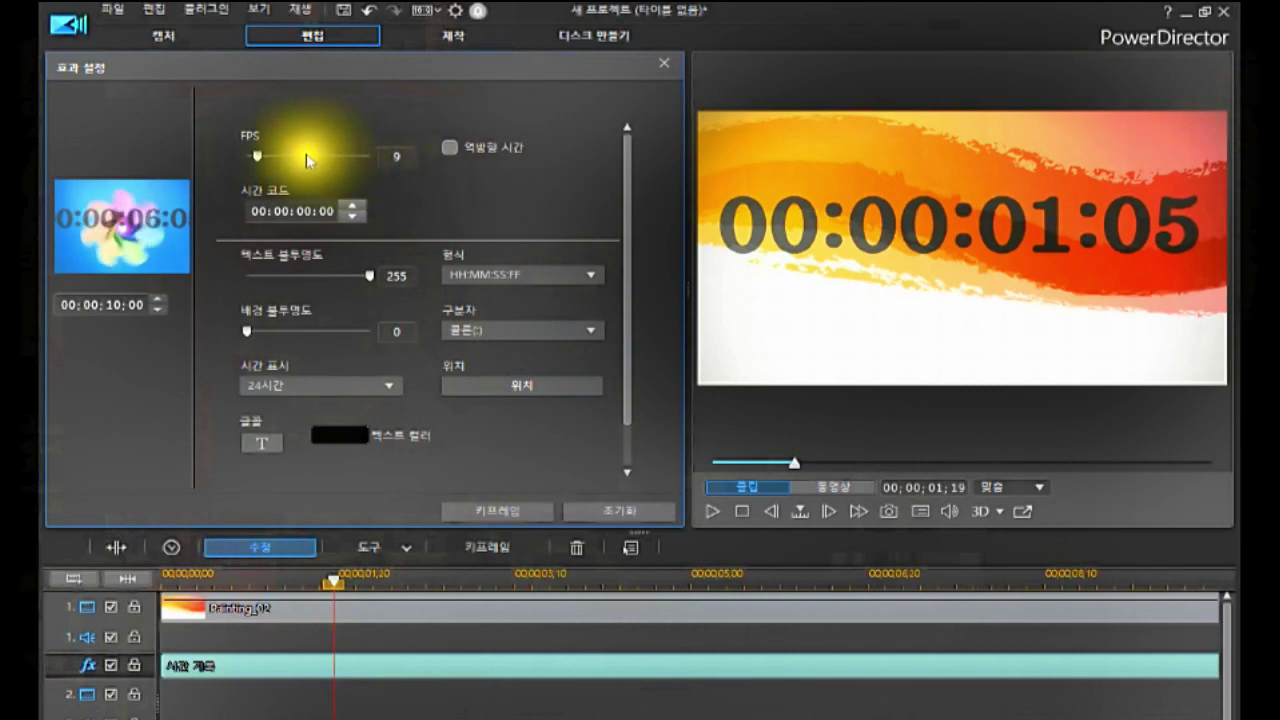
# Step: Set the time code's FPS to 6
pyautogui.moveTo(257, 156); pyautogui.dragTo(287, 160)
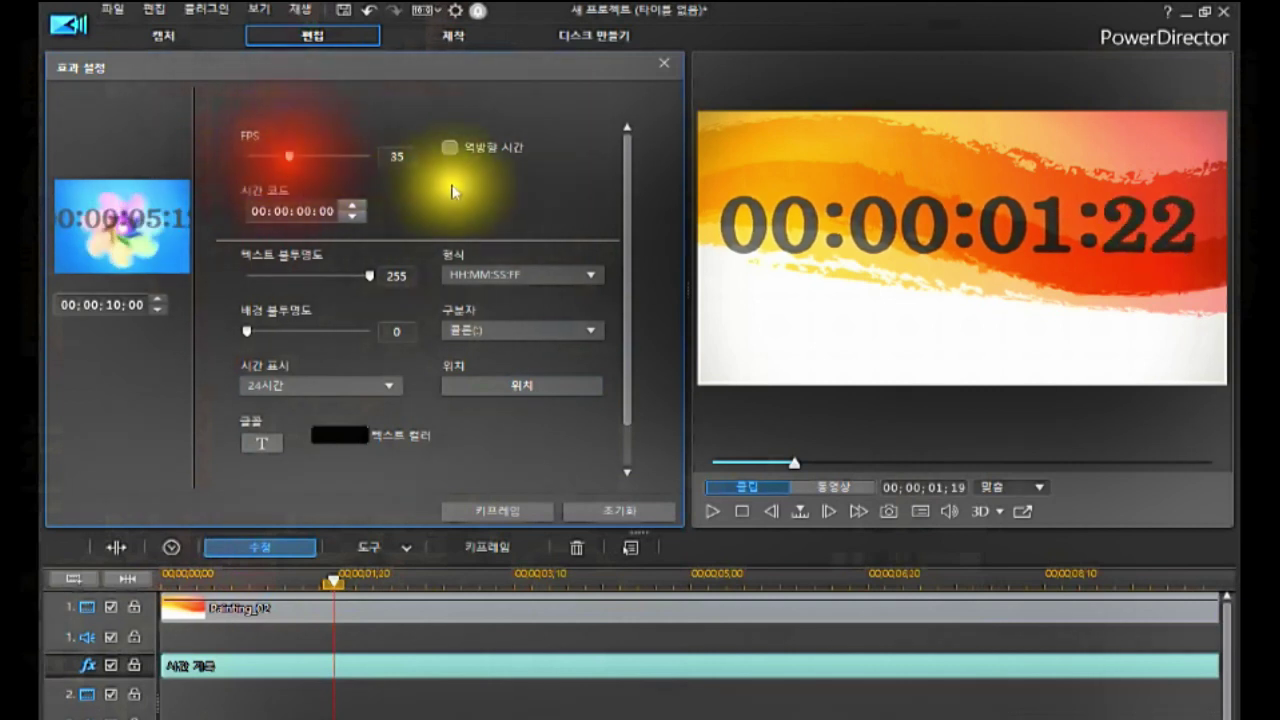
pyautogui.doubleClick(405, 156)
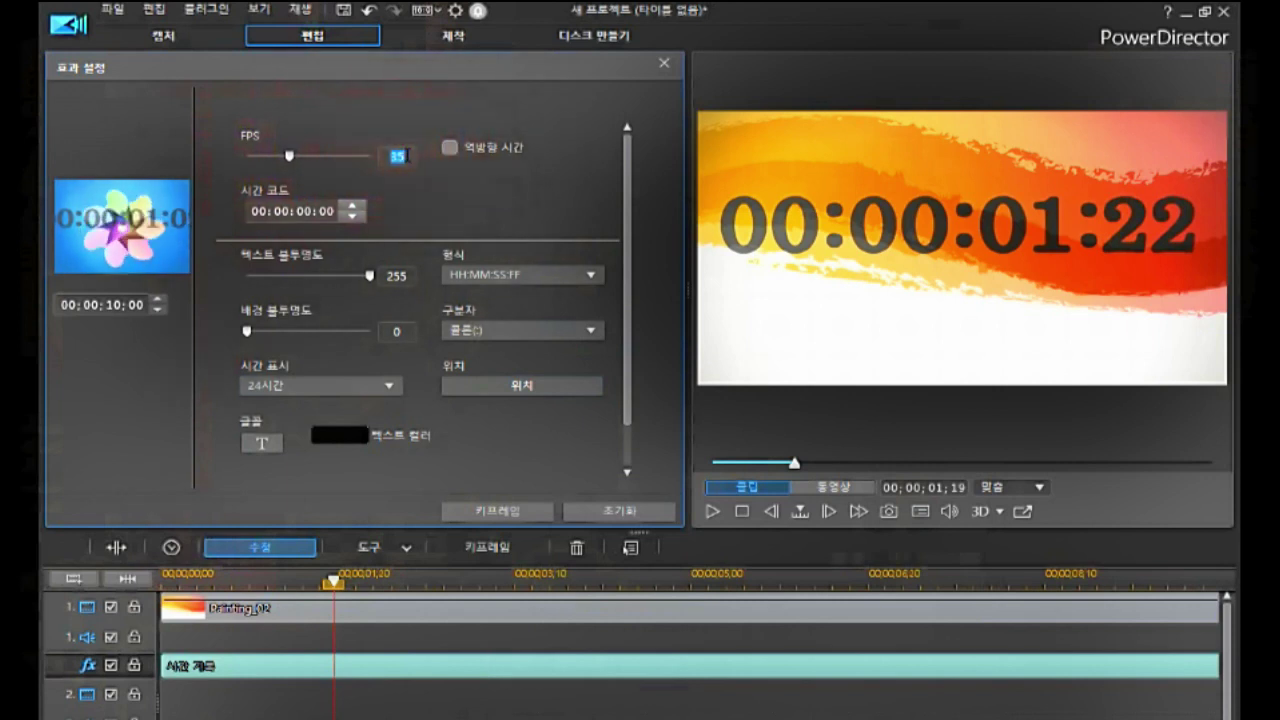
pyautogui.write('1')
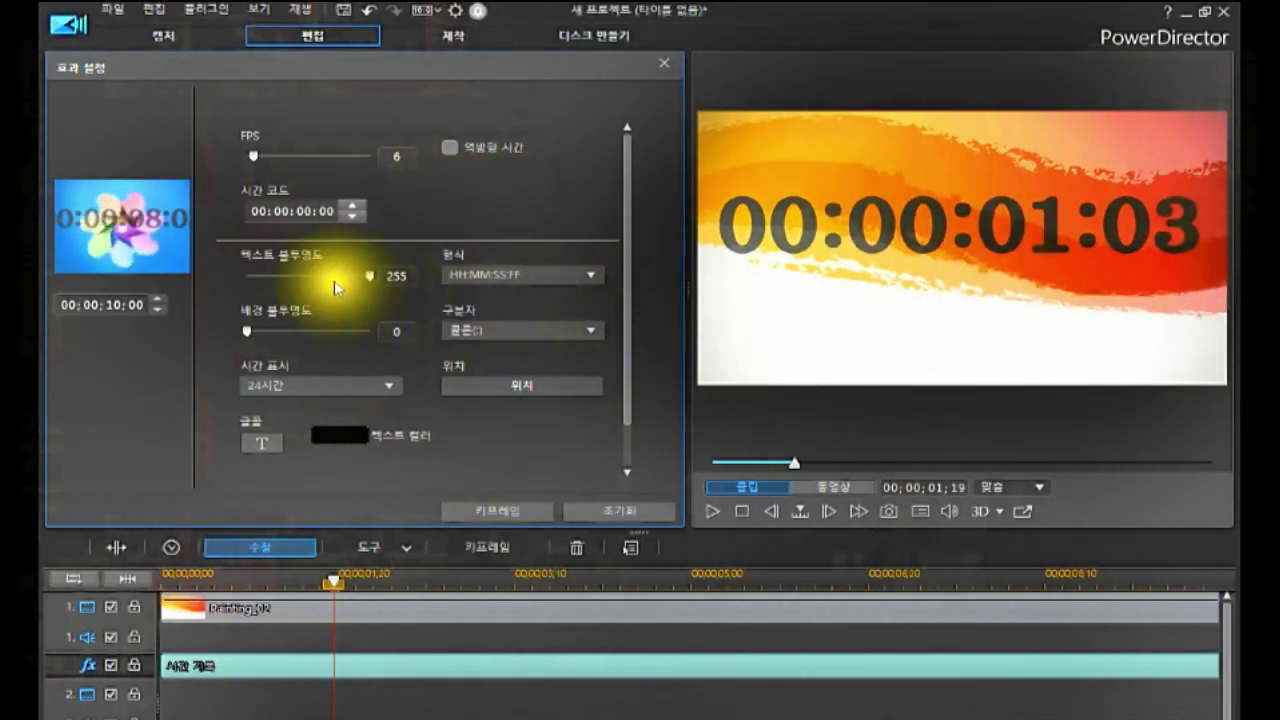
pyautogui.click(298, 211)
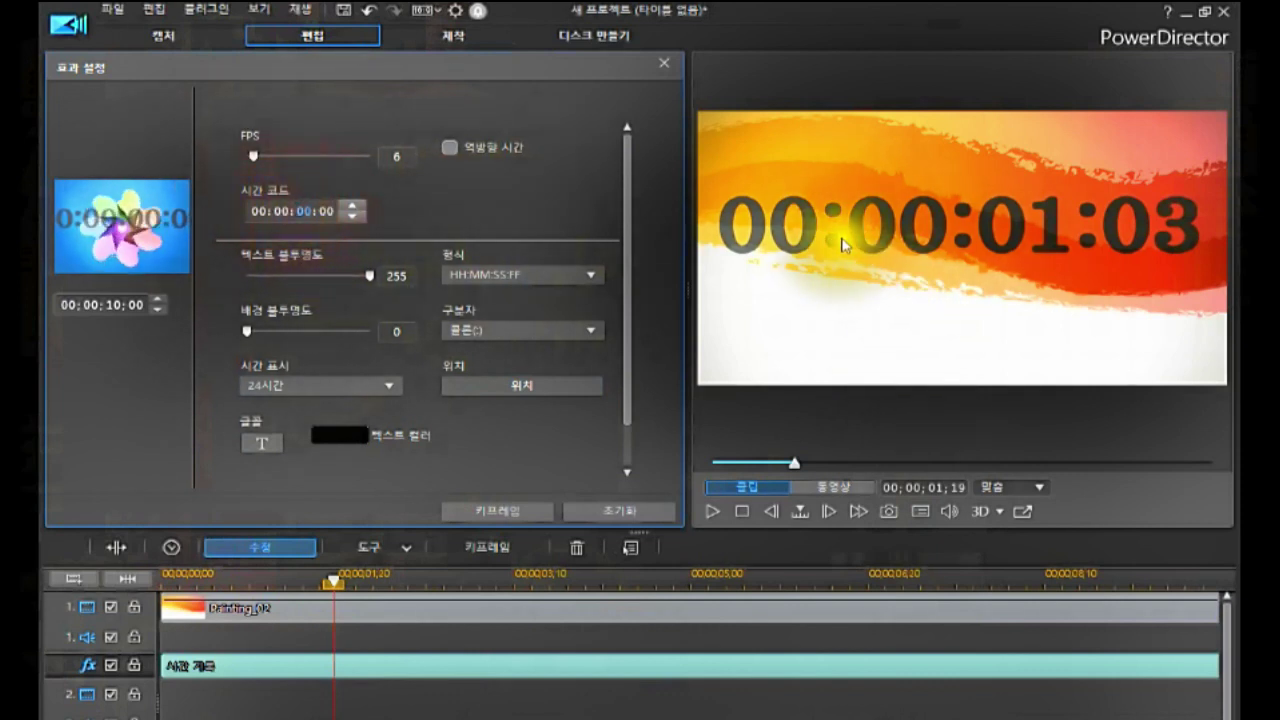
pyautogui.click(352, 205)
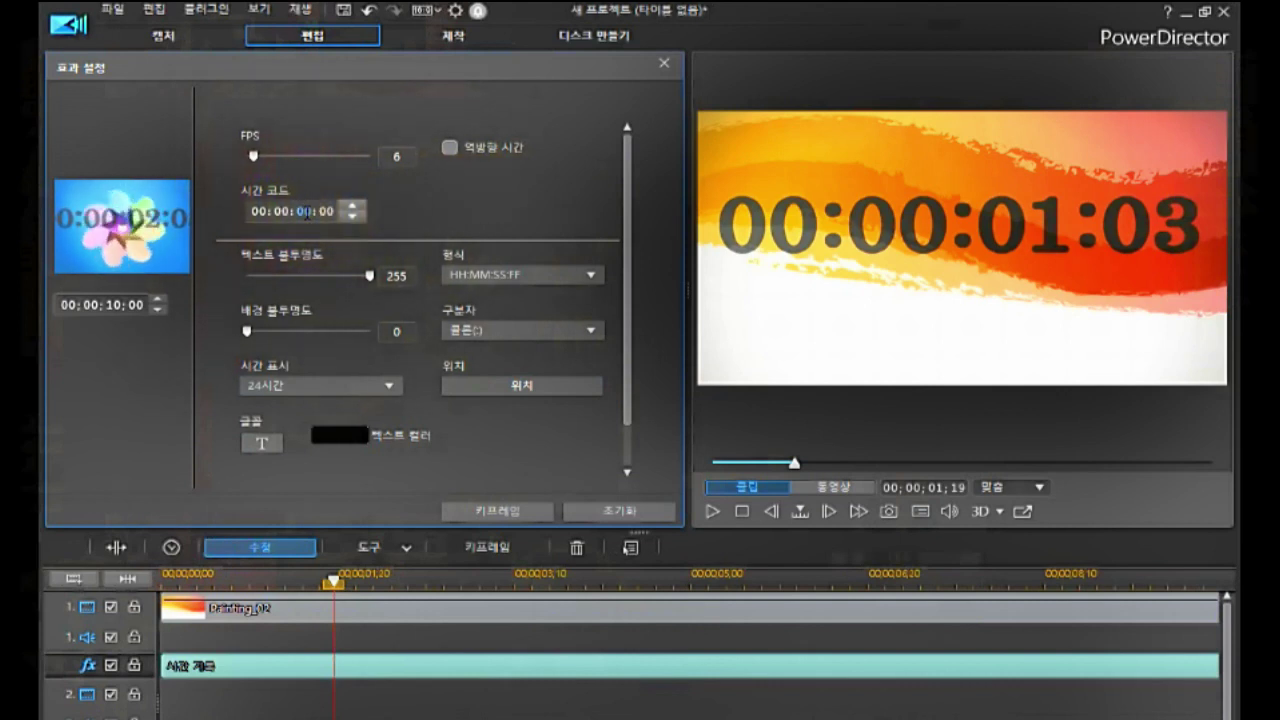
pyautogui.press('Down')
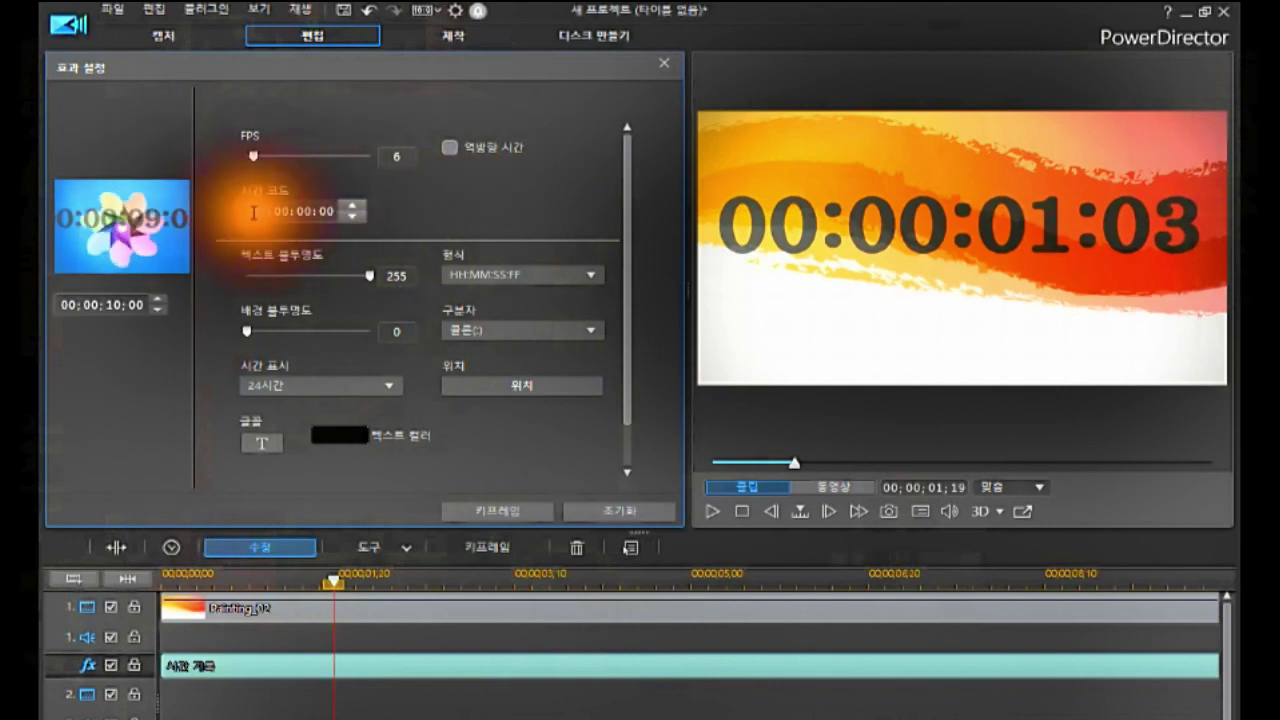
pyautogui.click(299, 211)
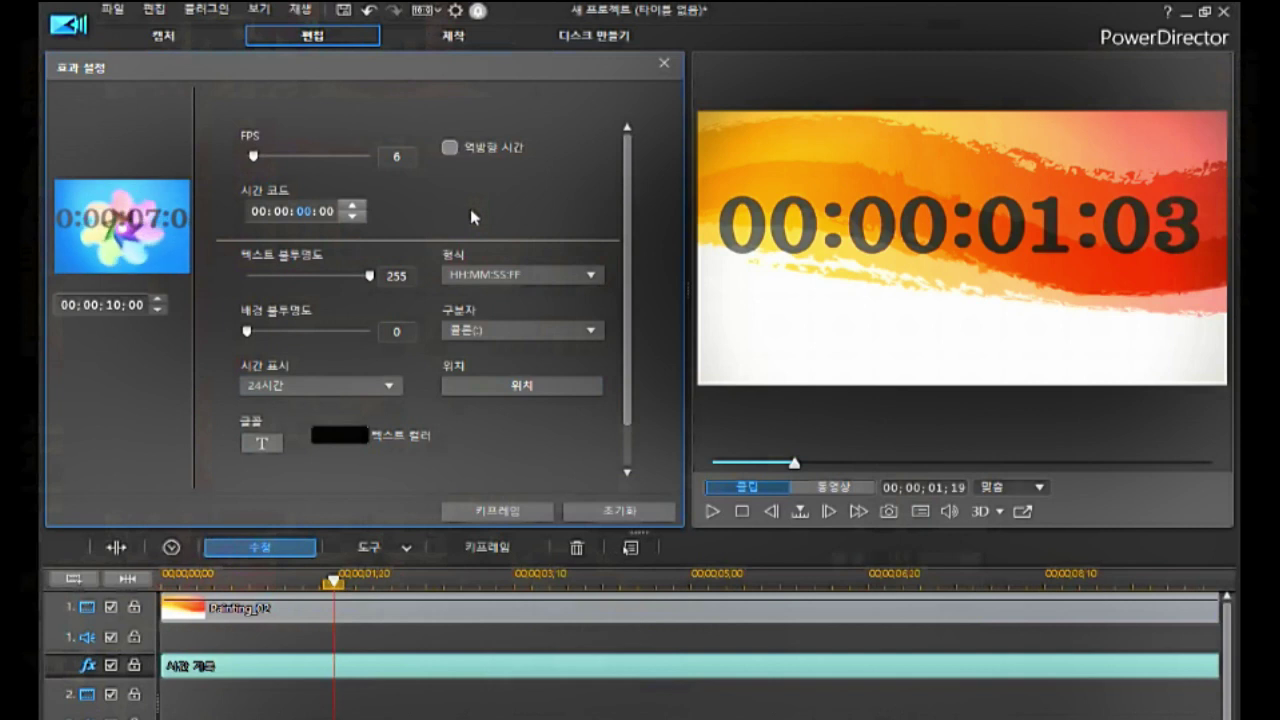
# Step: Try the 역방향 시간 option on the time code and turn it off again
pyautogui.click(449, 148)
pyautogui.click(449, 148)
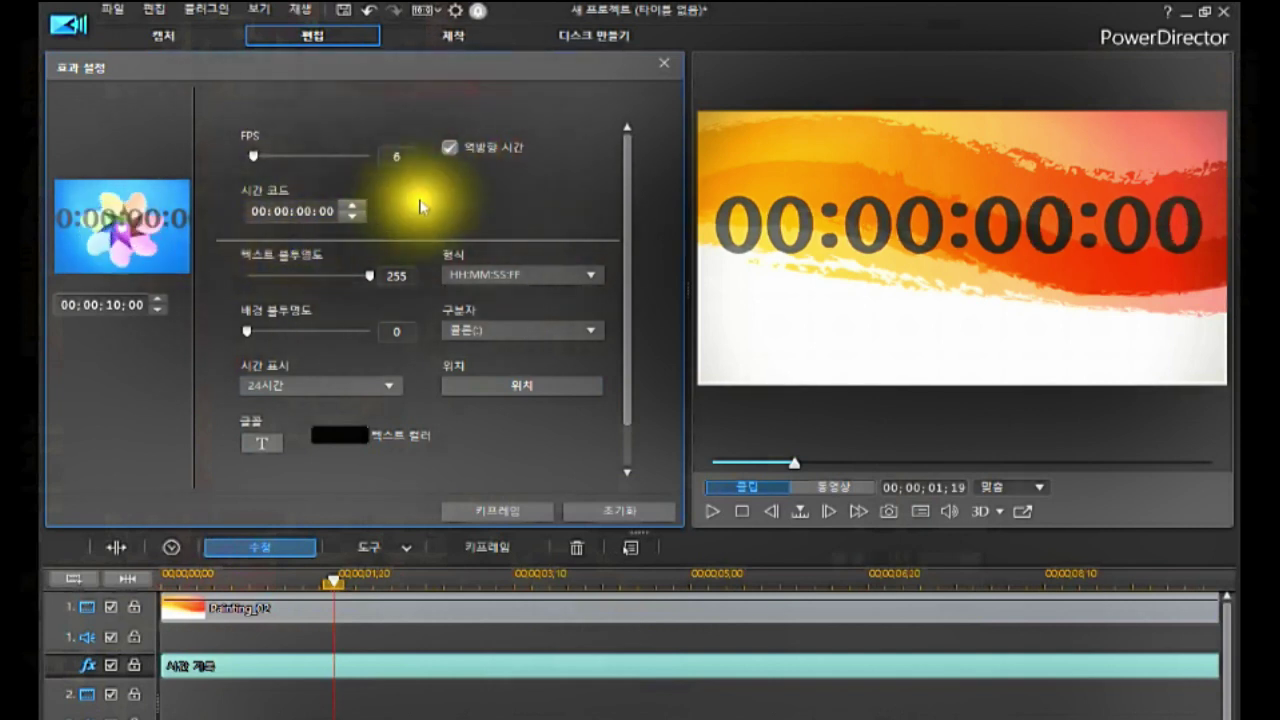
pyautogui.click(449, 150)
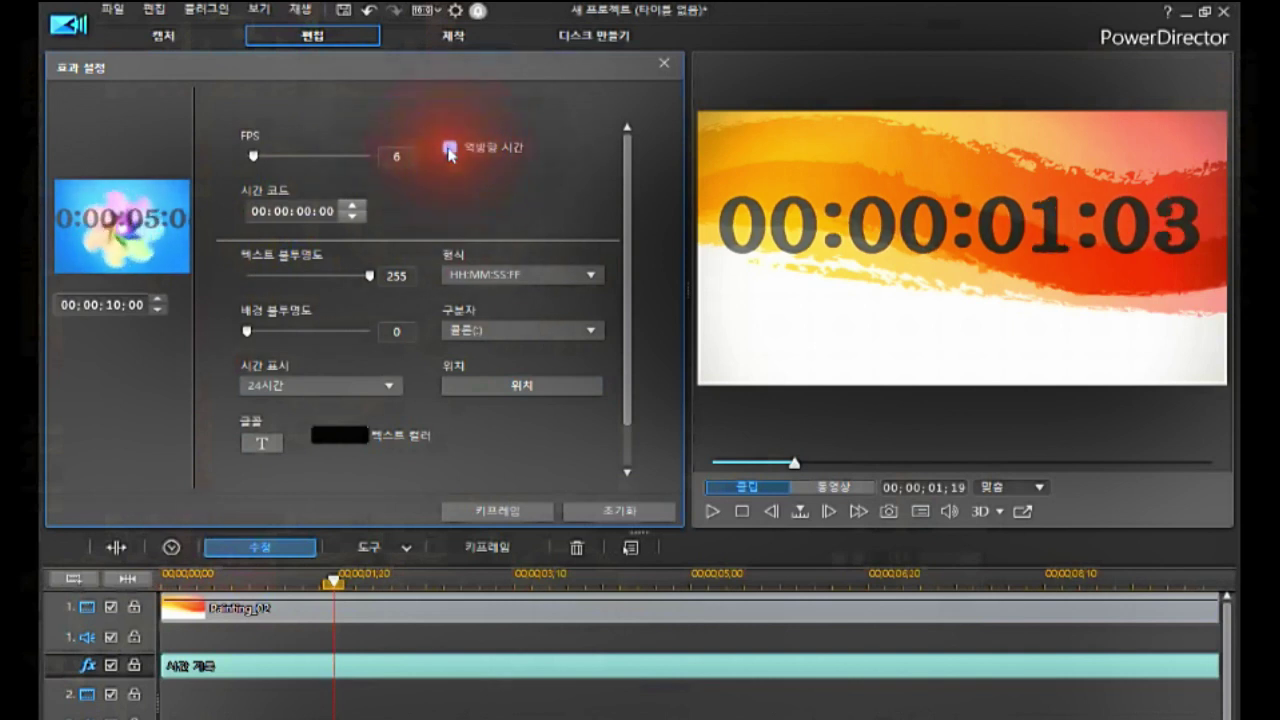
pyautogui.click(300, 212)
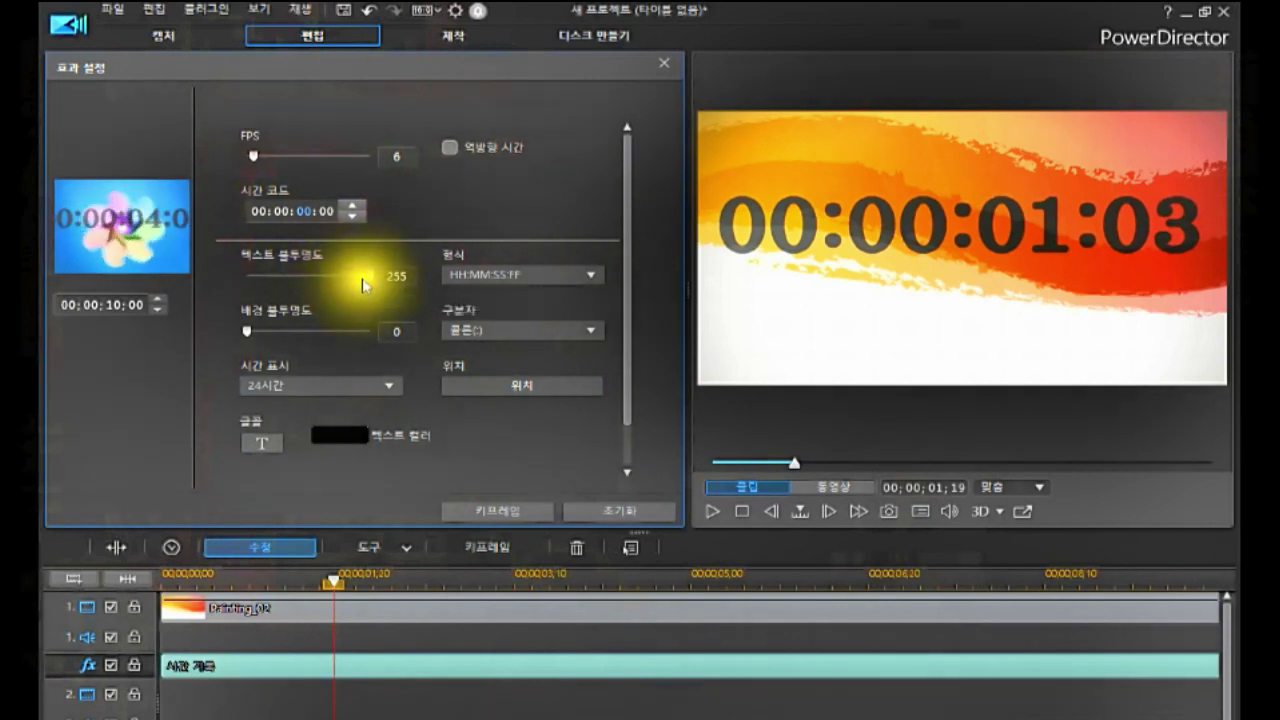
# Step: Set the time code's text opacity to about 197 and its background opacity to about 249
pyautogui.moveTo(368, 277); pyautogui.dragTo(340, 285)
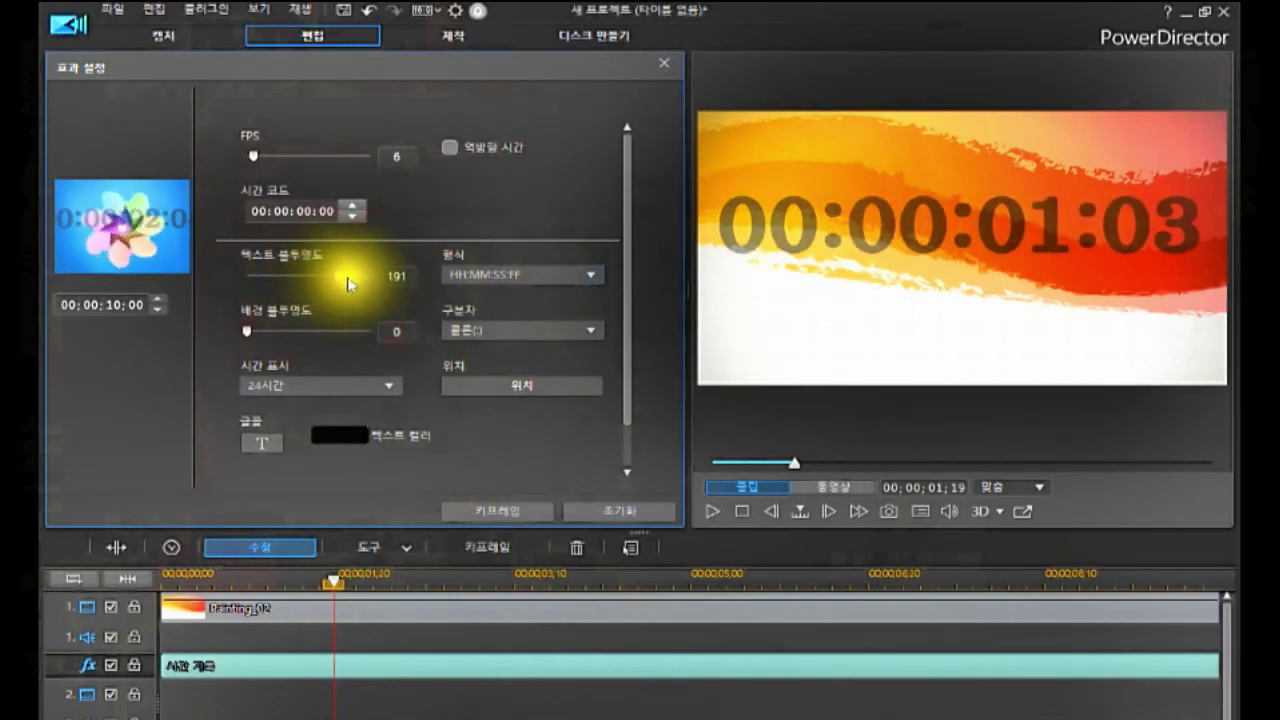
pyautogui.moveTo(339, 276)
pyautogui.mouseDown()
pyautogui.moveTo(368, 298)
pyautogui.moveTo(250, 301)
pyautogui.moveTo(342, 286)
pyautogui.mouseUp()
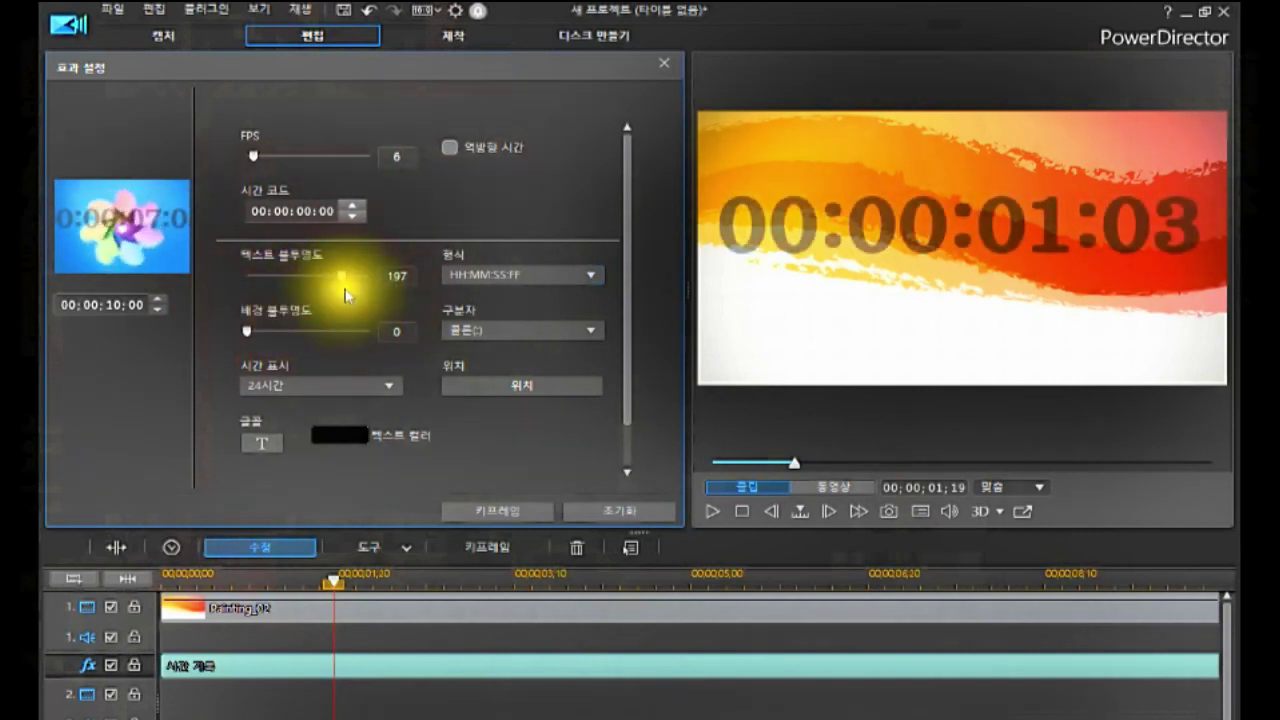
pyautogui.moveTo(250, 342); pyautogui.dragTo(349, 345)
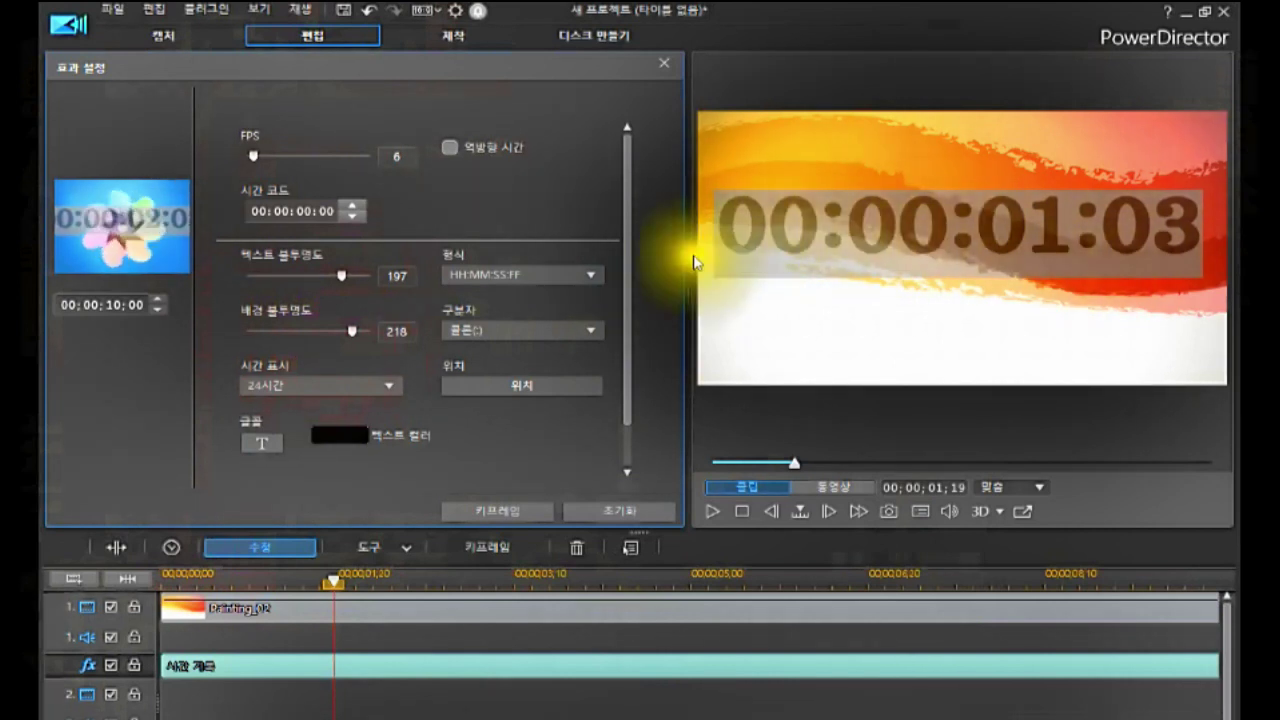
pyautogui.click(353, 332)
pyautogui.moveTo(353, 332)
pyautogui.mouseDown()
pyautogui.moveTo(345, 348)
pyautogui.moveTo(254, 327)
pyautogui.moveTo(382, 355)
pyautogui.moveTo(234, 359)
pyautogui.moveTo(367, 350)
pyautogui.mouseUp()
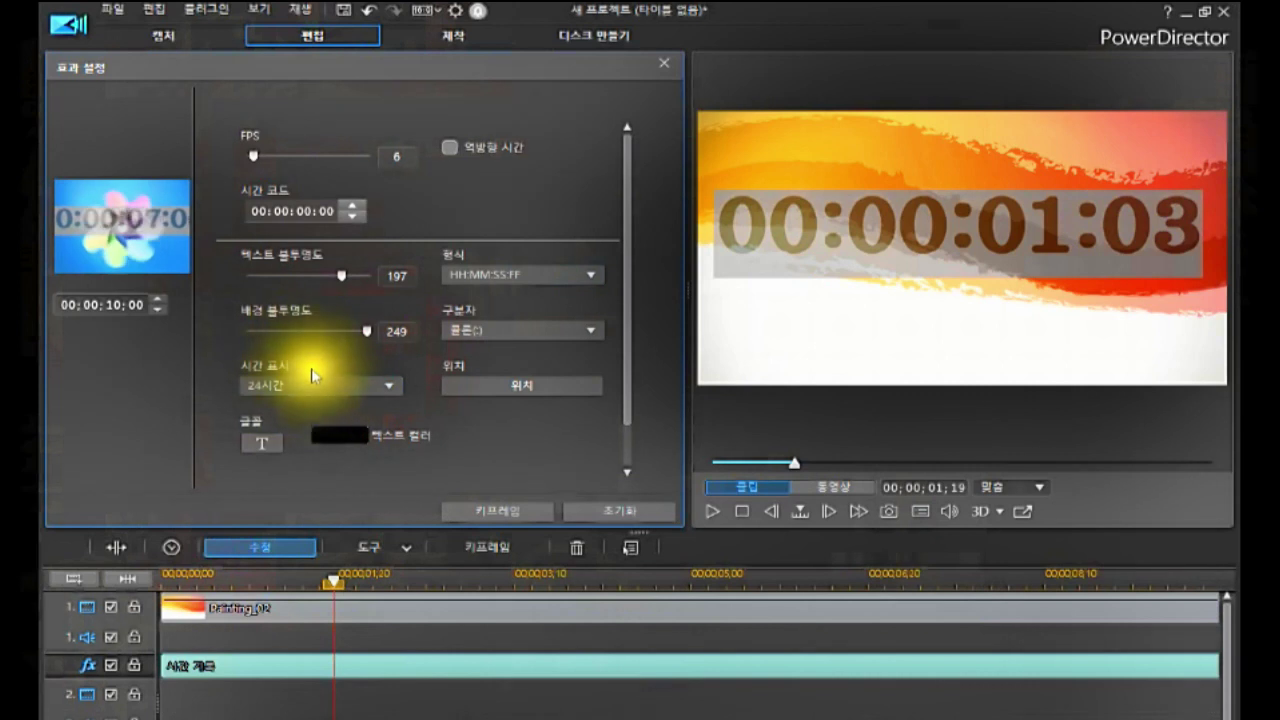
# Step: Look through the 시간 표시 options and keep 24시간 selected
pyautogui.click(390, 384)
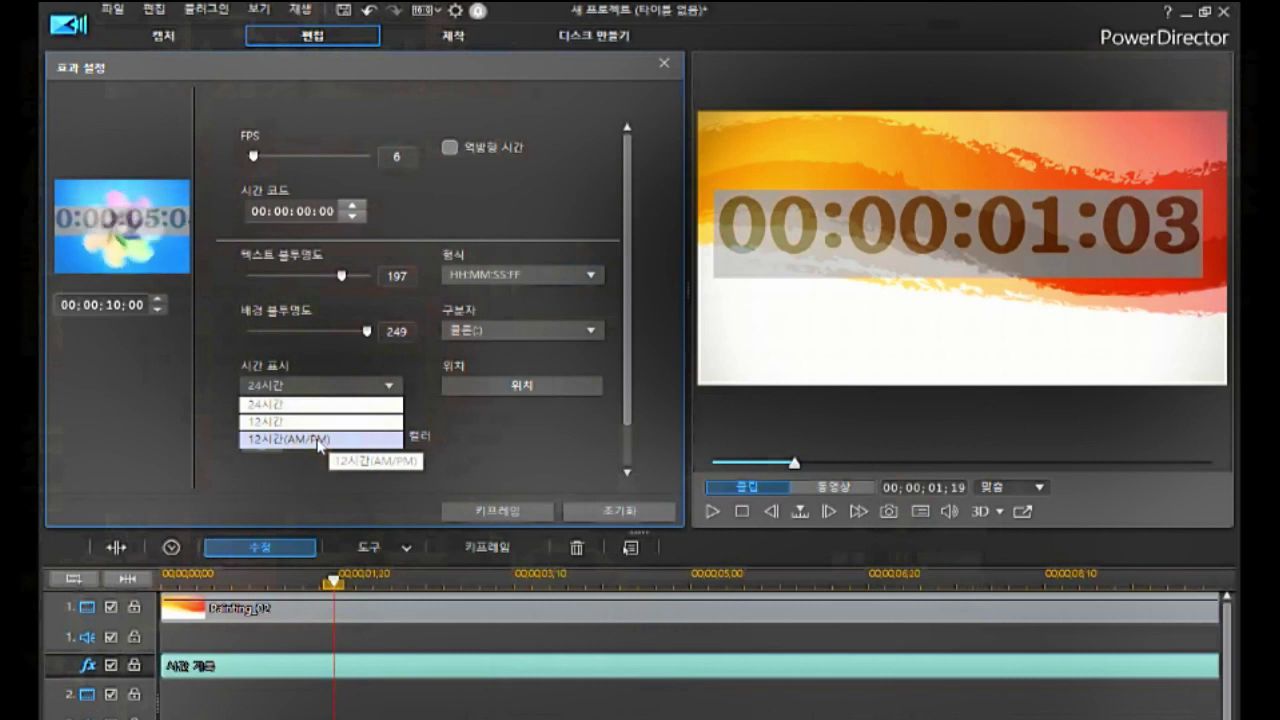
pyautogui.click(292, 404)
pyautogui.click(288, 388)
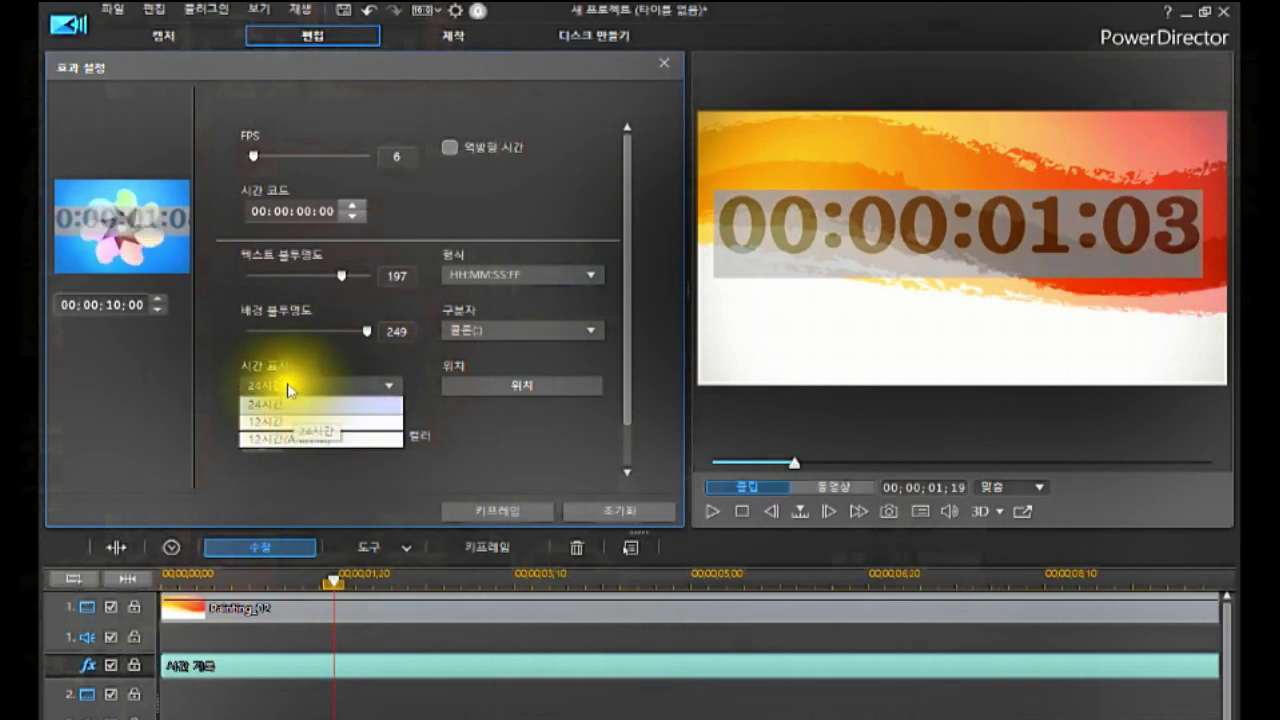
pyautogui.click(288, 386)
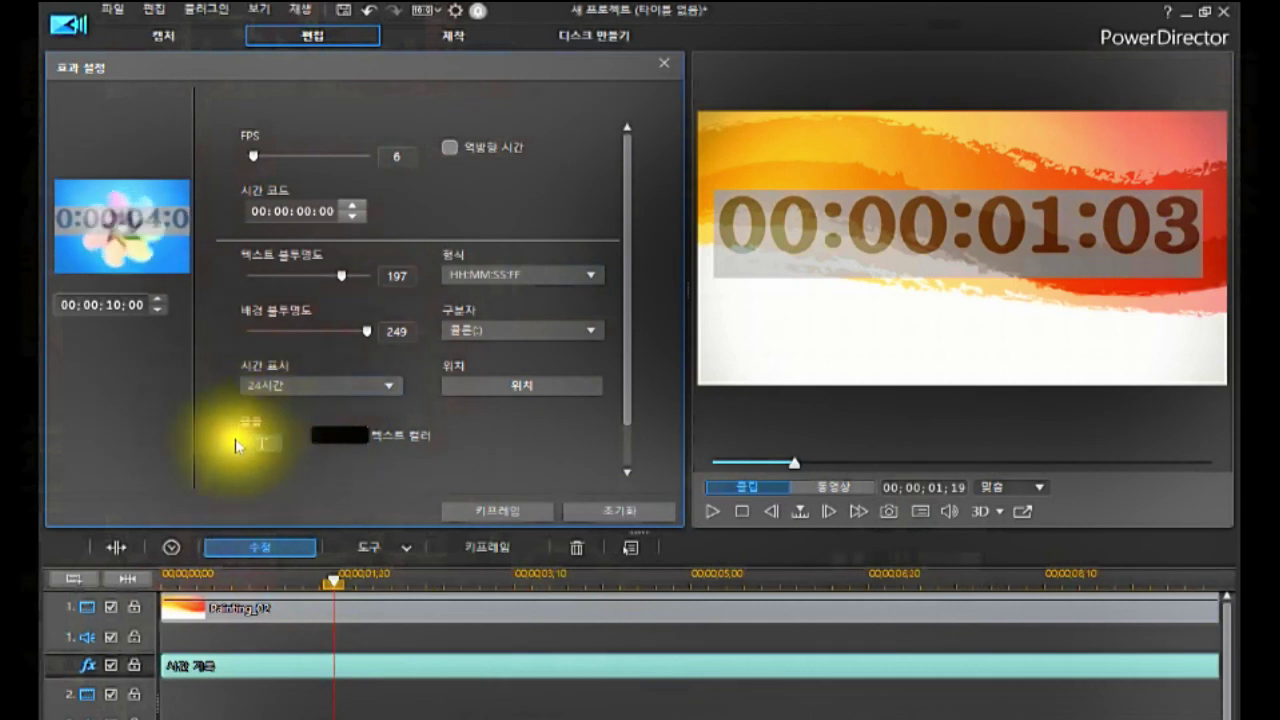
# Step: Change the time code's text colour to blue, and switch it to a darker basic blue
pyautogui.click(350, 432)
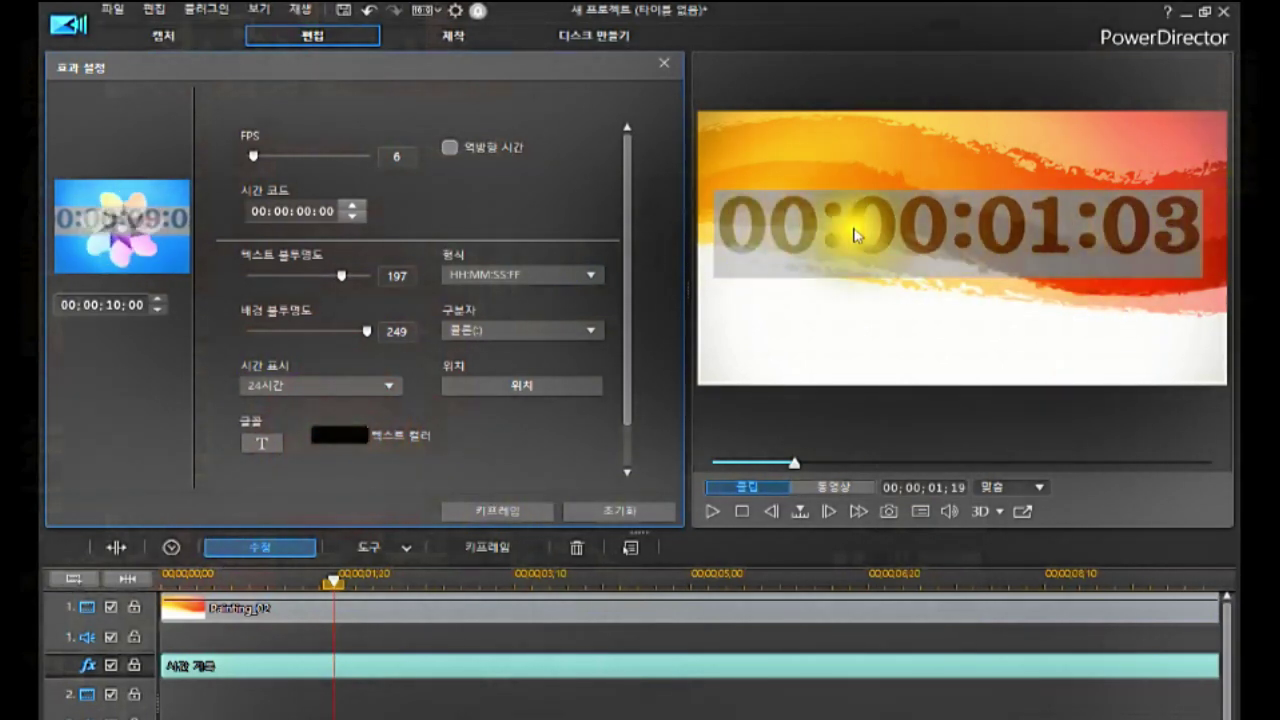
pyautogui.click(343, 431)
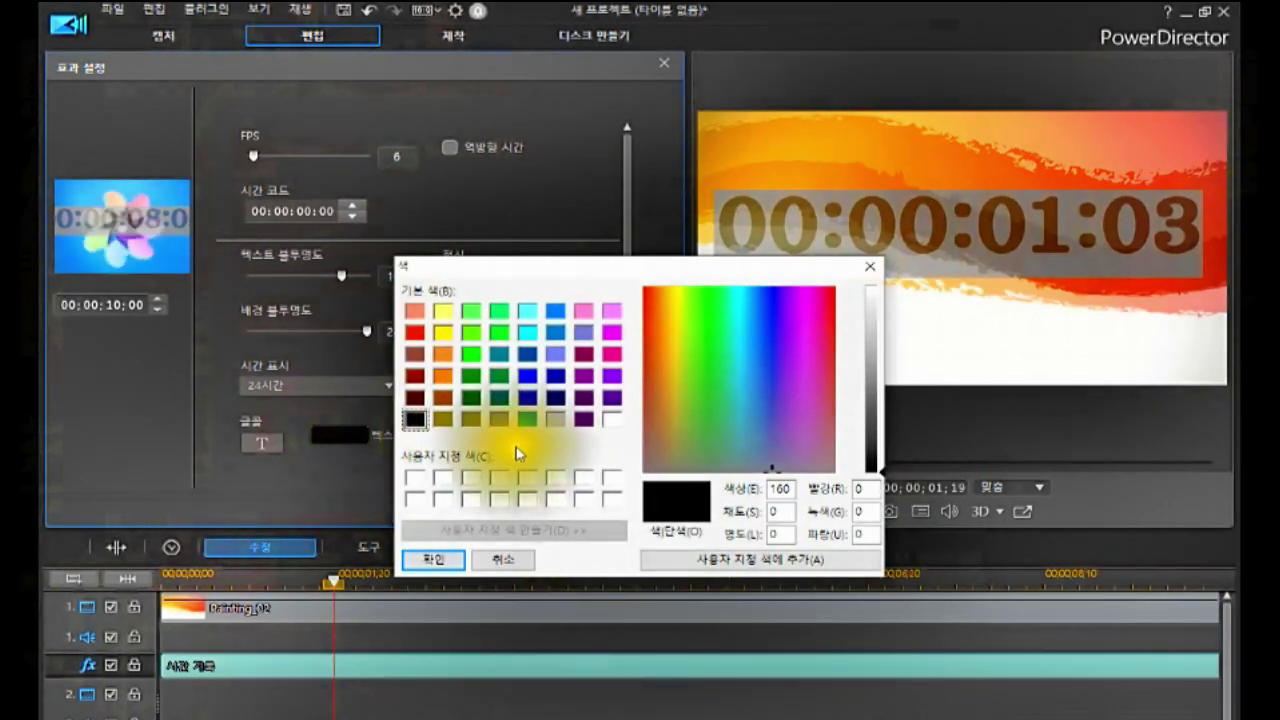
pyautogui.click(527, 376)
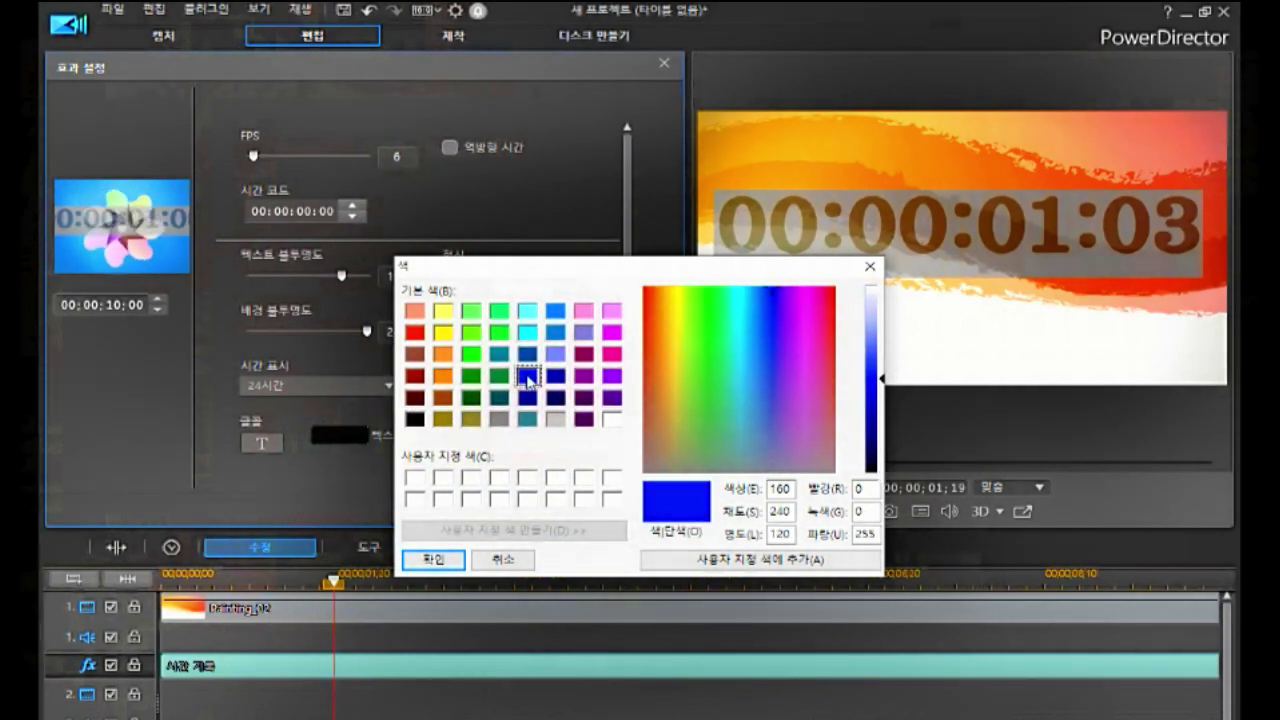
pyautogui.click(426, 556)
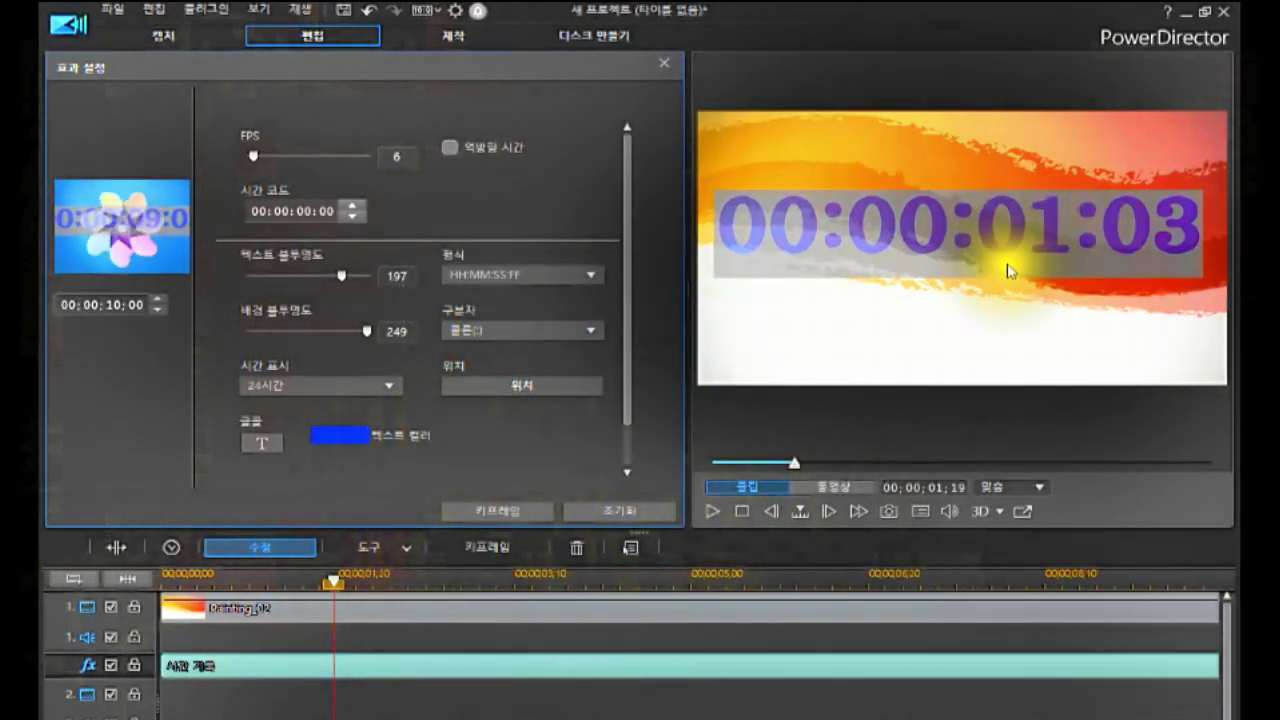
pyautogui.click(335, 435)
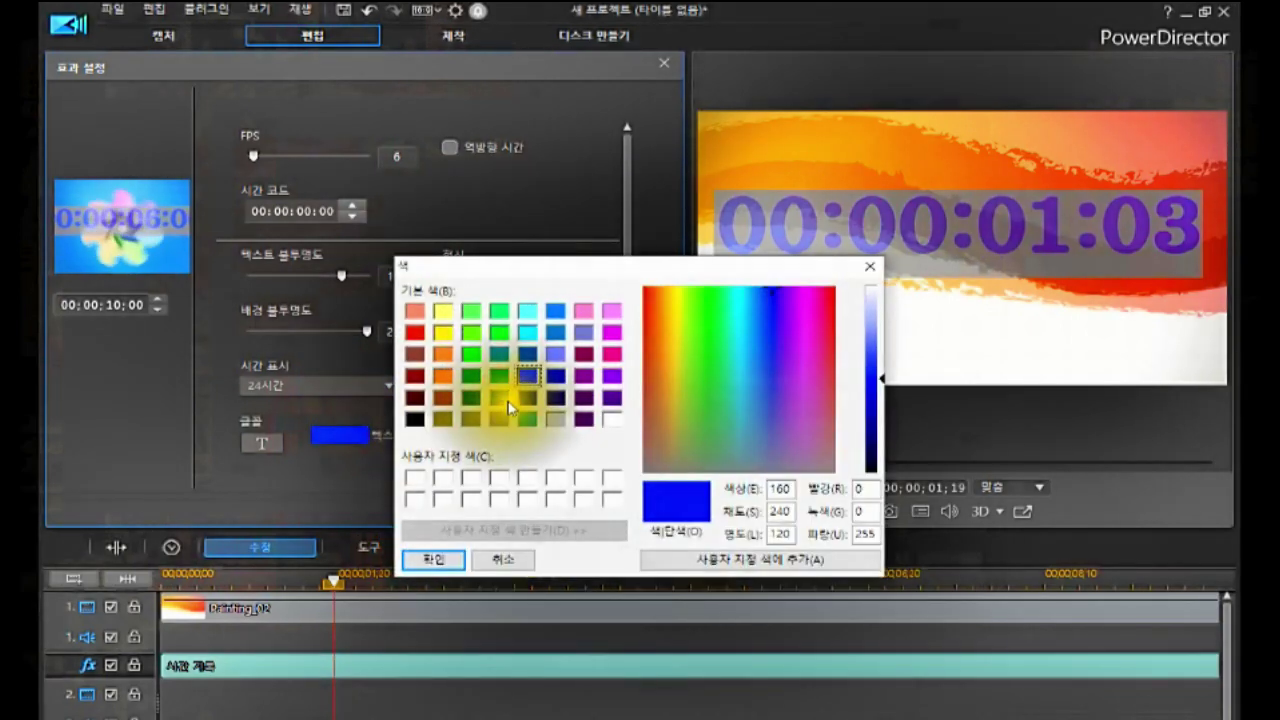
pyautogui.click(428, 557)
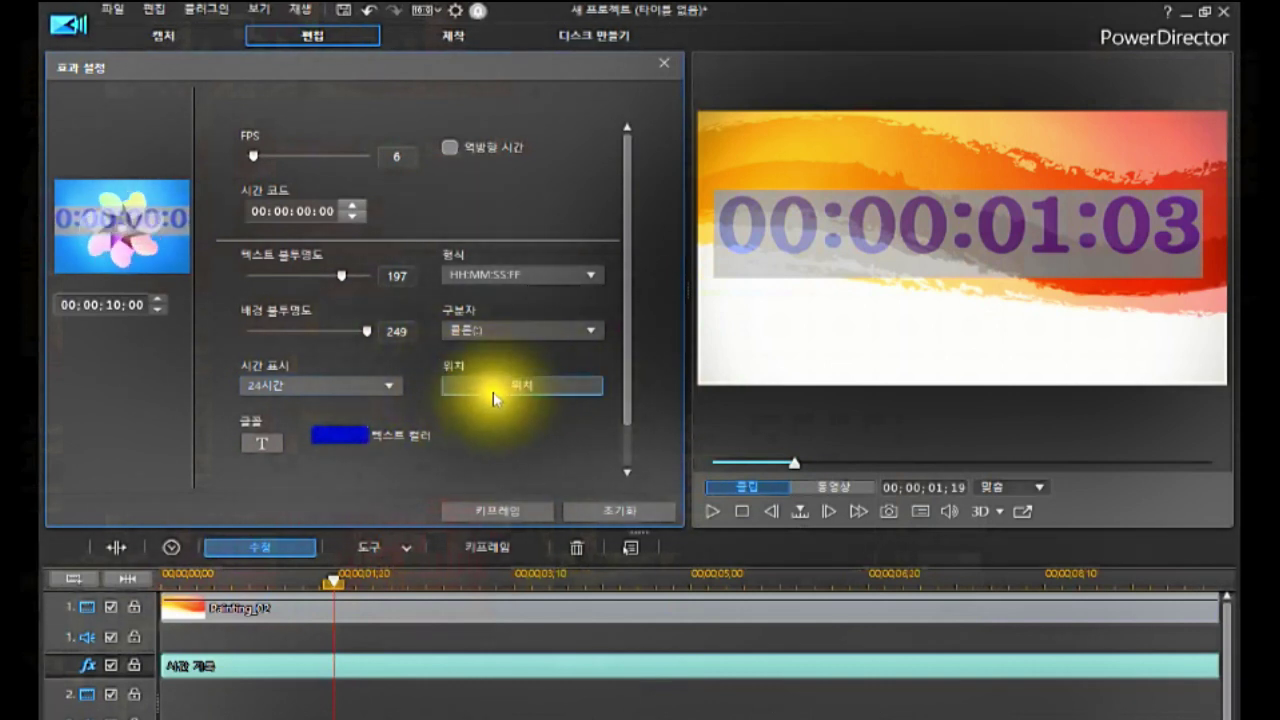
# Step: Set the time code's 형식 to HH:MM:SS so that frames are left out
pyautogui.click(588, 277)
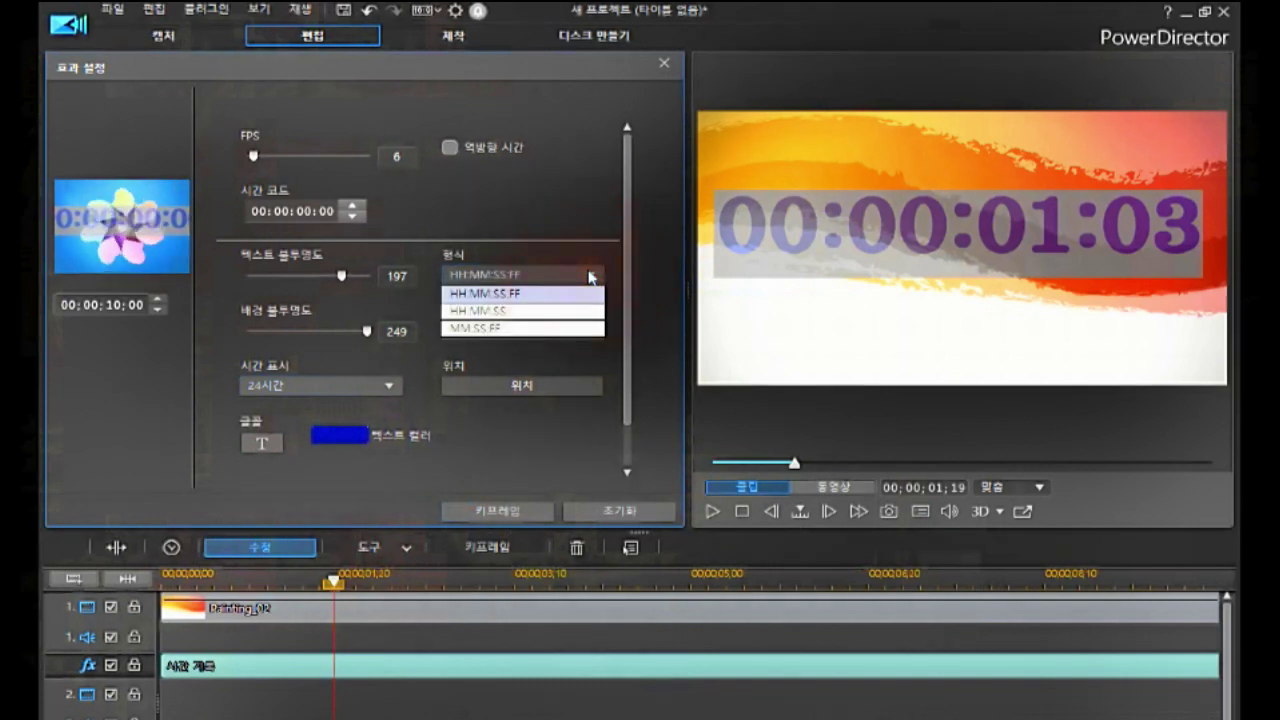
pyautogui.click(484, 296)
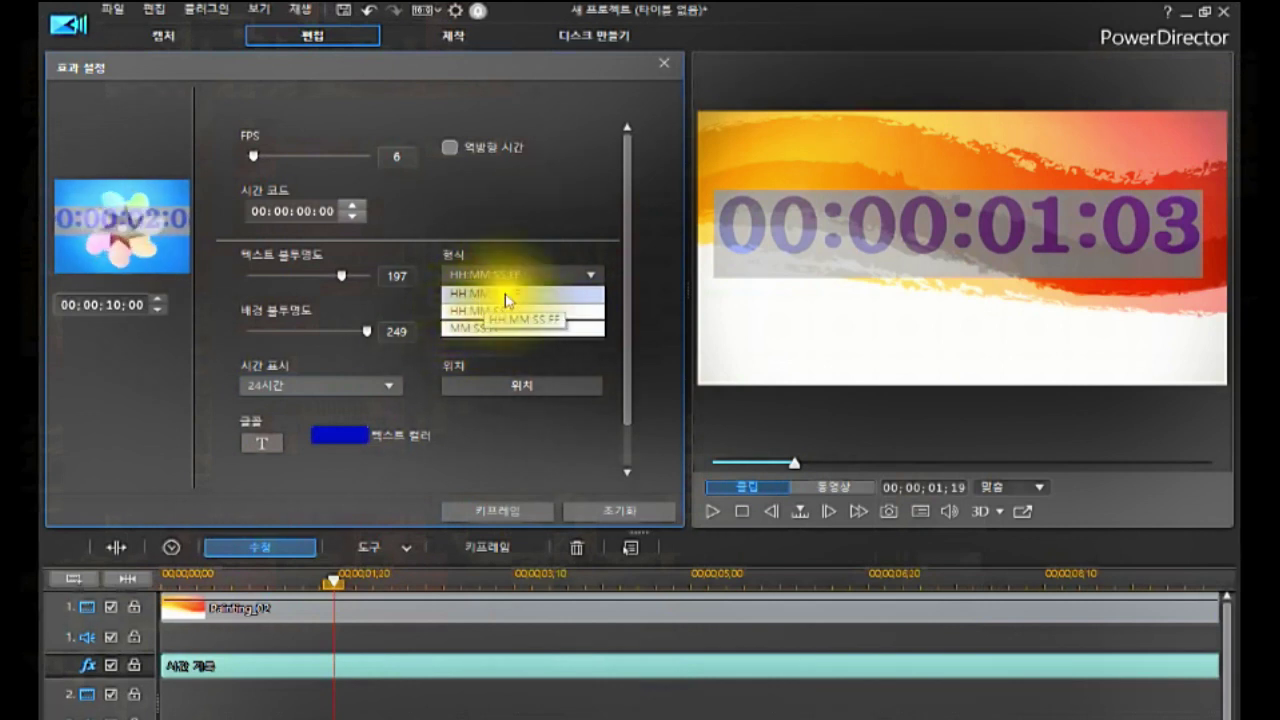
pyautogui.click(486, 316)
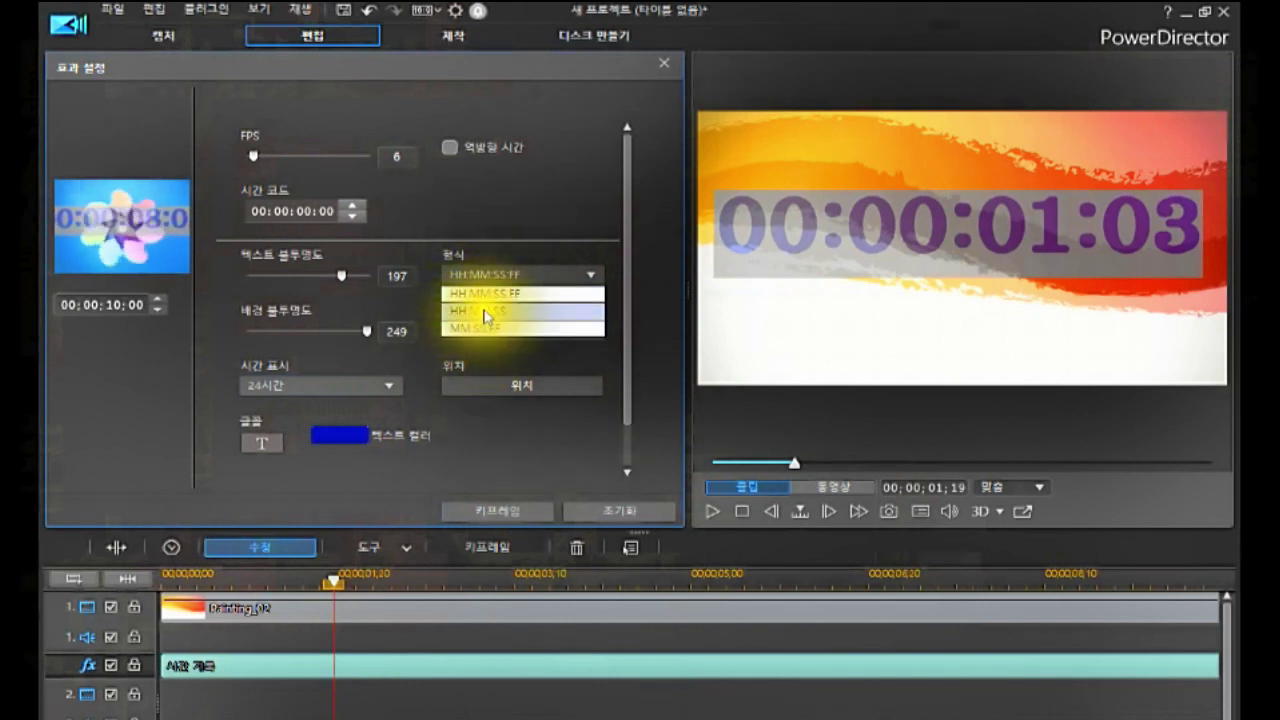
pyautogui.click(484, 312)
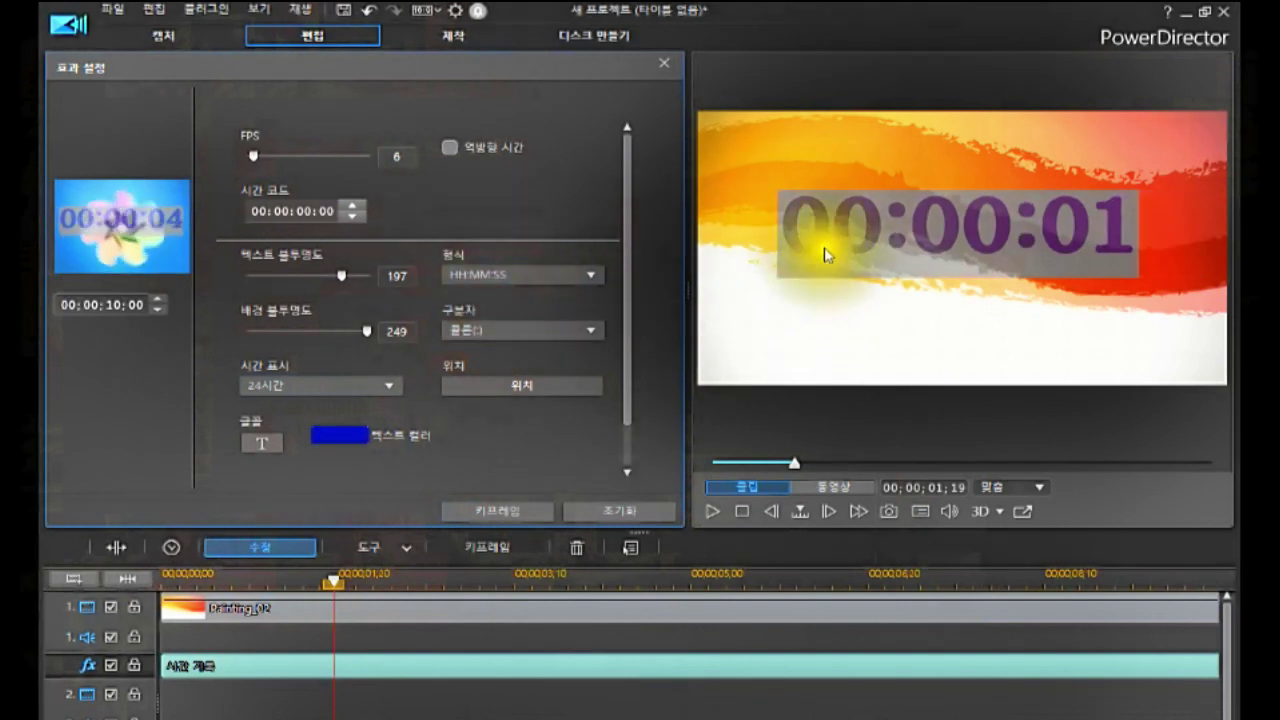
# Step: Look through the 구분자 options for the time code and keep 콜론(:) selected
pyautogui.click(549, 384)
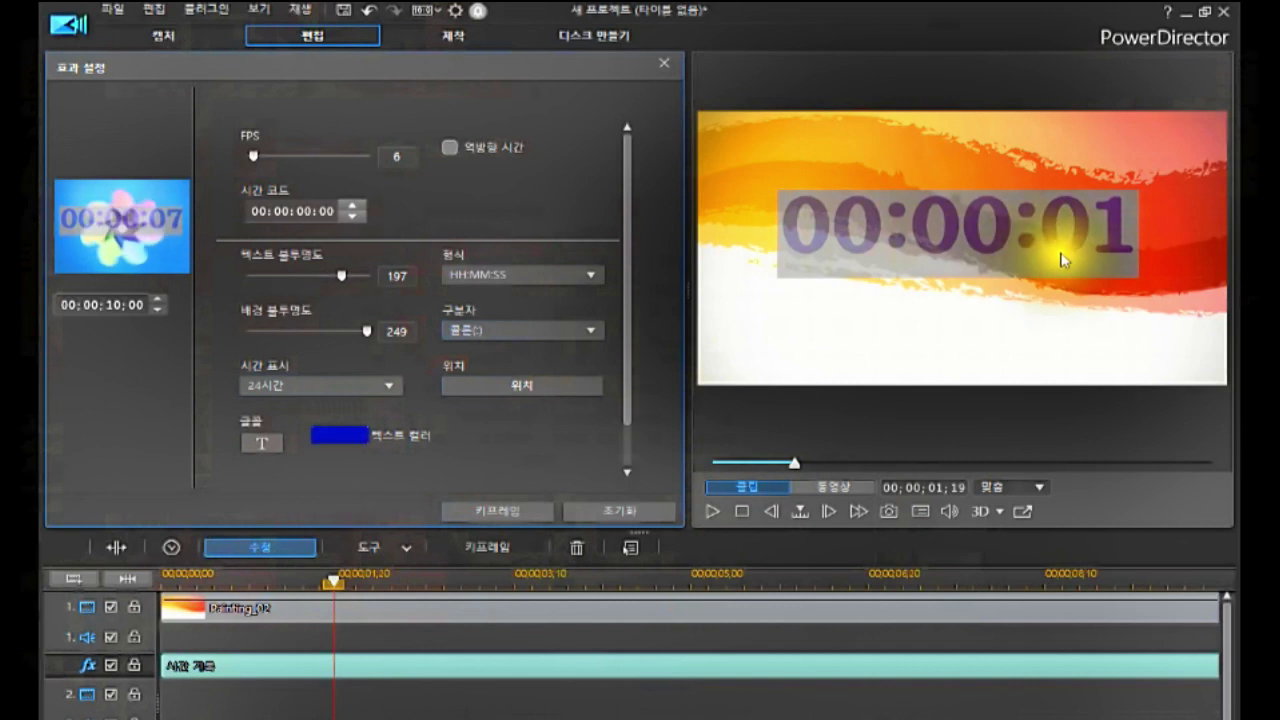
pyautogui.click(593, 329)
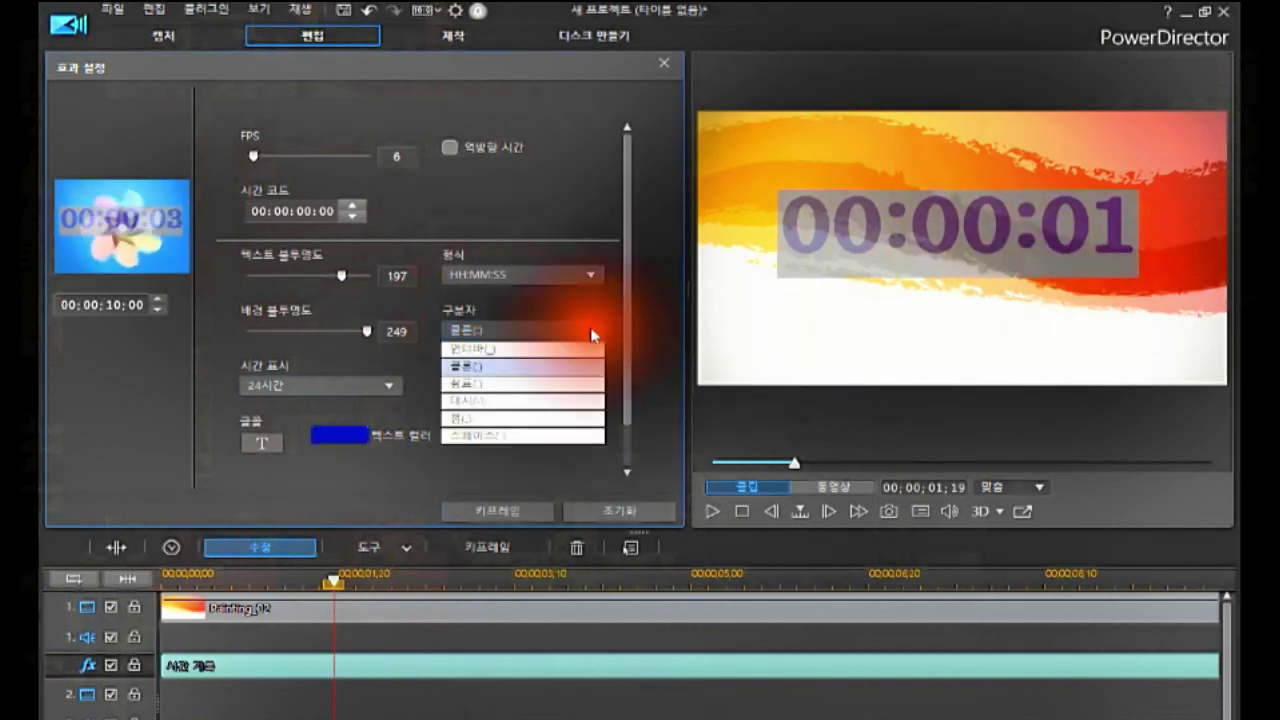
pyautogui.click(455, 366)
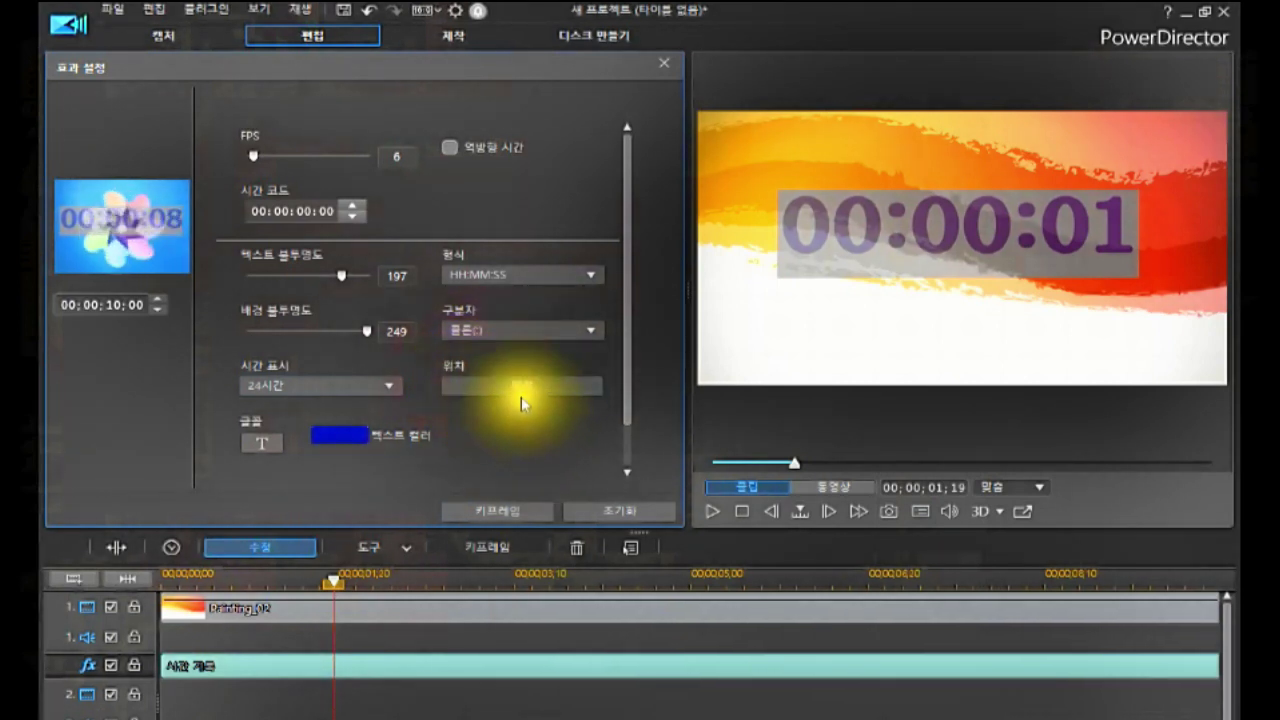
# Step: Move the time code slightly up and to the right on the background image using the 위치 settings
pyautogui.click(516, 387)
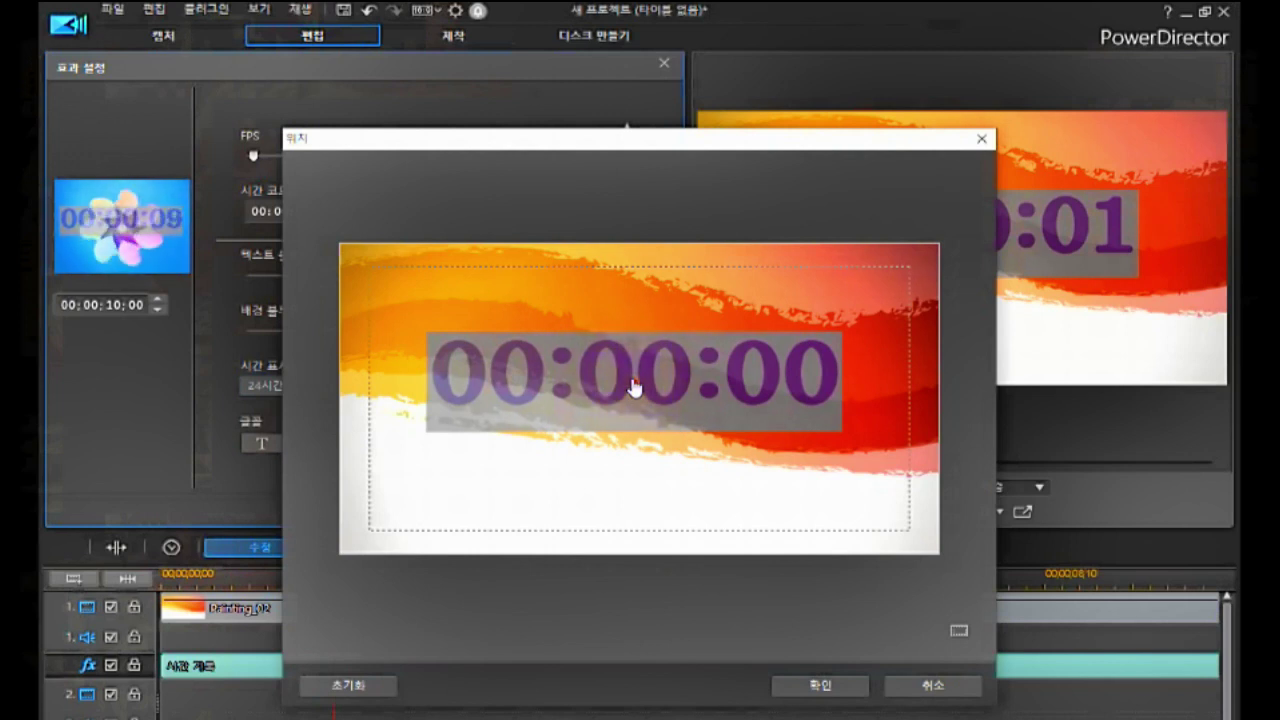
pyautogui.click(634, 387)
pyautogui.moveTo(634, 387)
pyautogui.mouseDown()
pyautogui.moveTo(634, 320)
pyautogui.moveTo(640, 386)
pyautogui.moveTo(566, 459)
pyautogui.moveTo(515, 372)
pyautogui.moveTo(622, 344)
pyautogui.moveTo(650, 405)
pyautogui.moveTo(643, 381)
pyautogui.mouseUp()
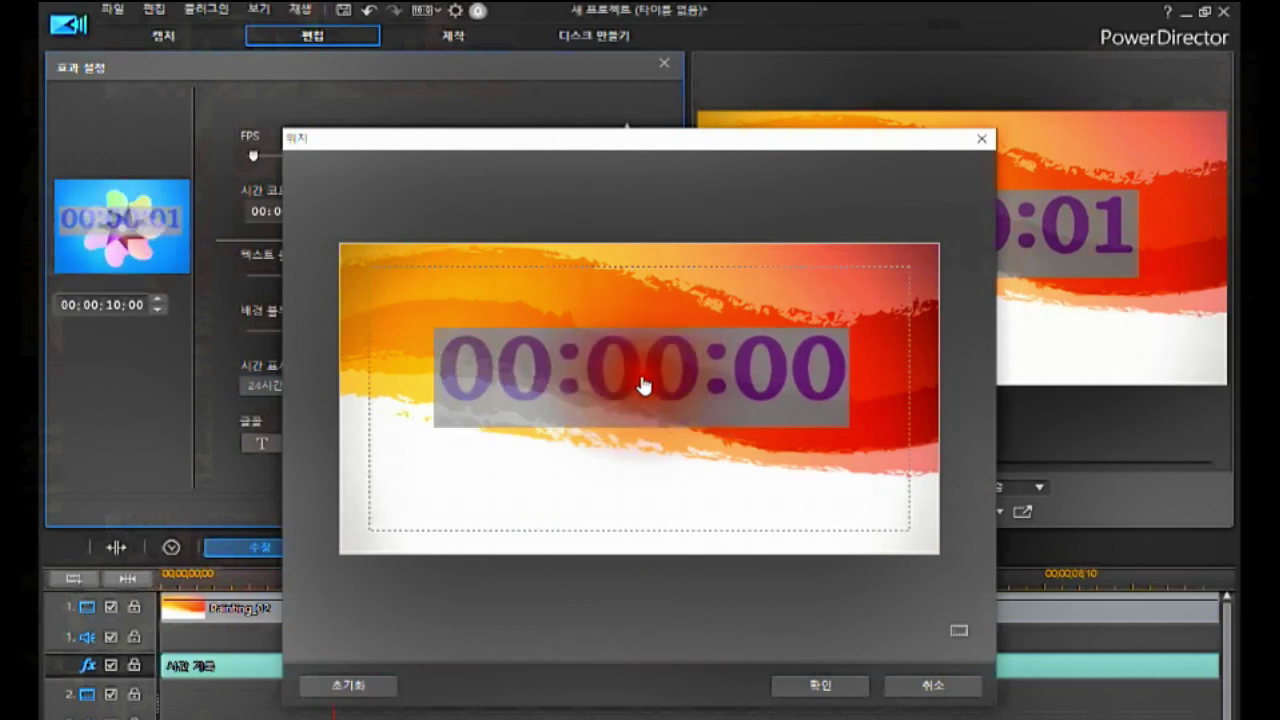
pyautogui.click(802, 686)
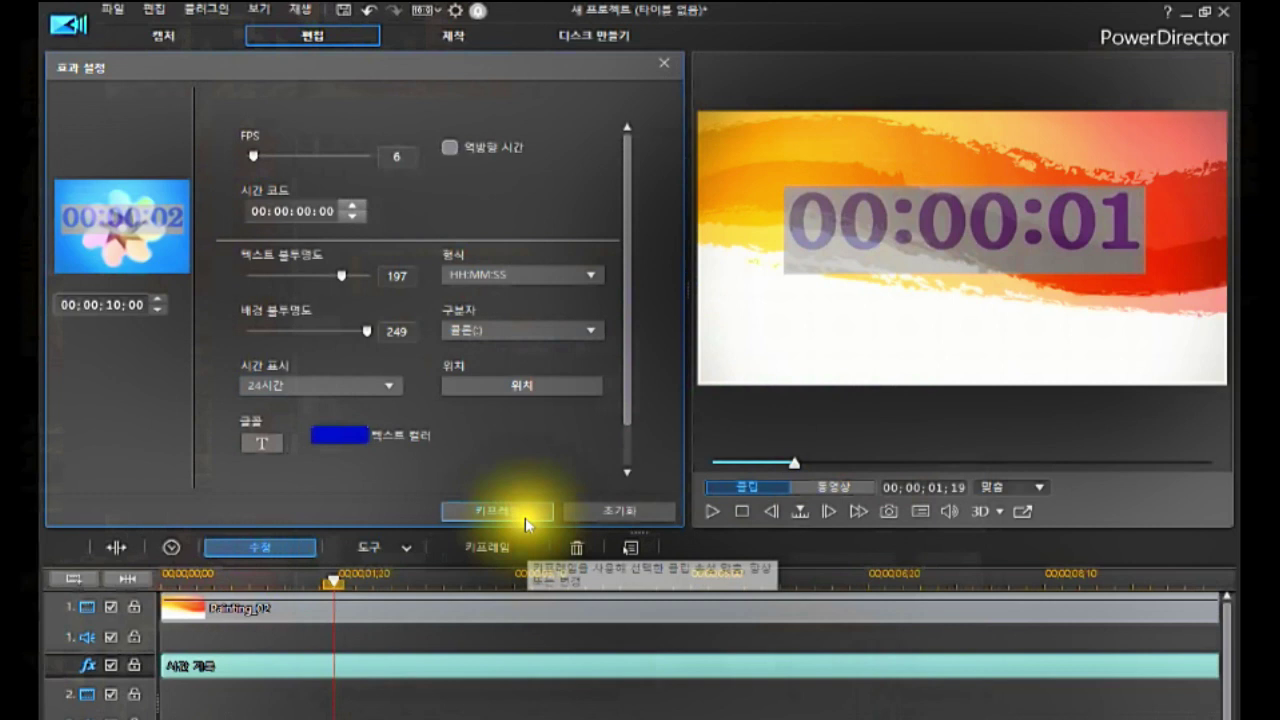
pyautogui.click(450, 148)
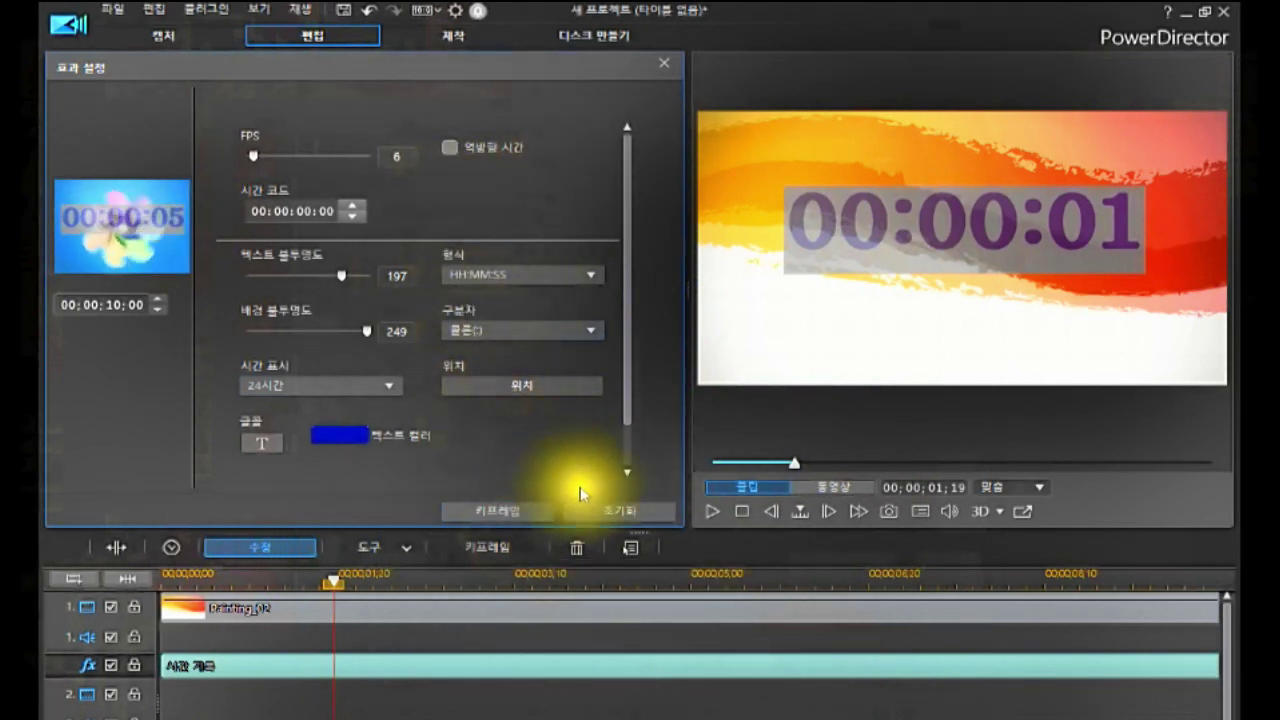
pyautogui.click(612, 512)
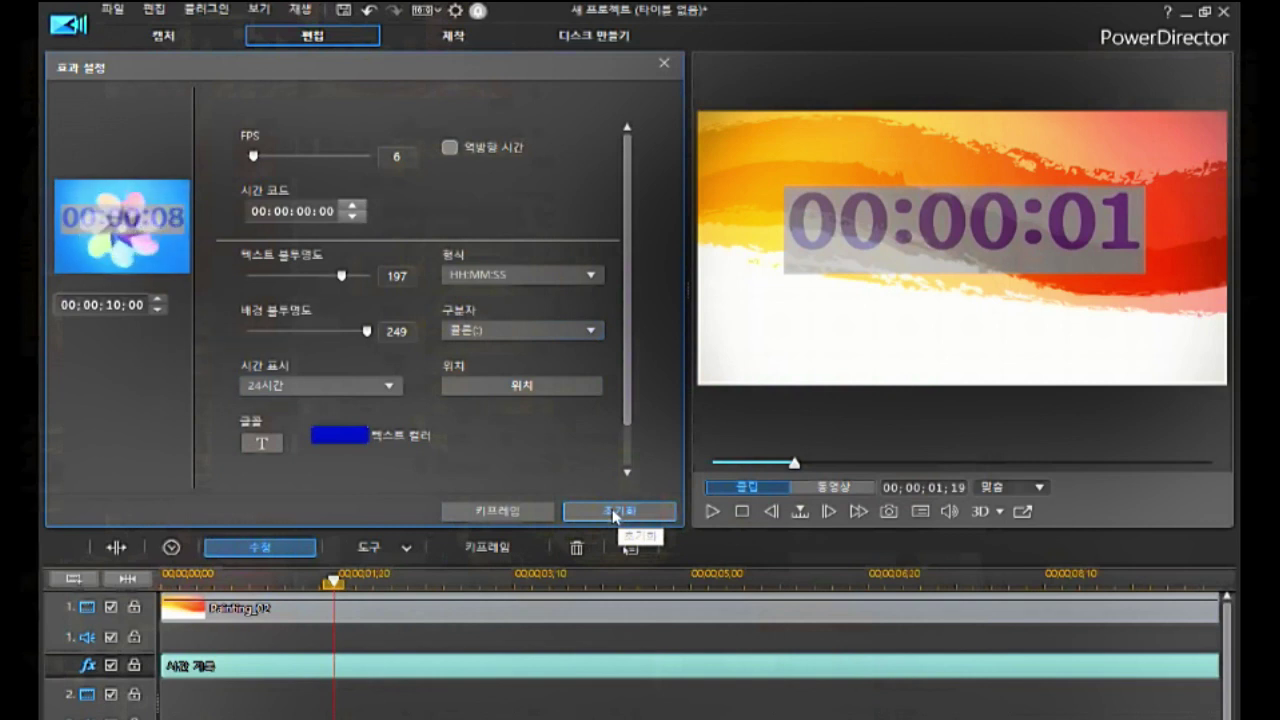
pyautogui.click(590, 511)
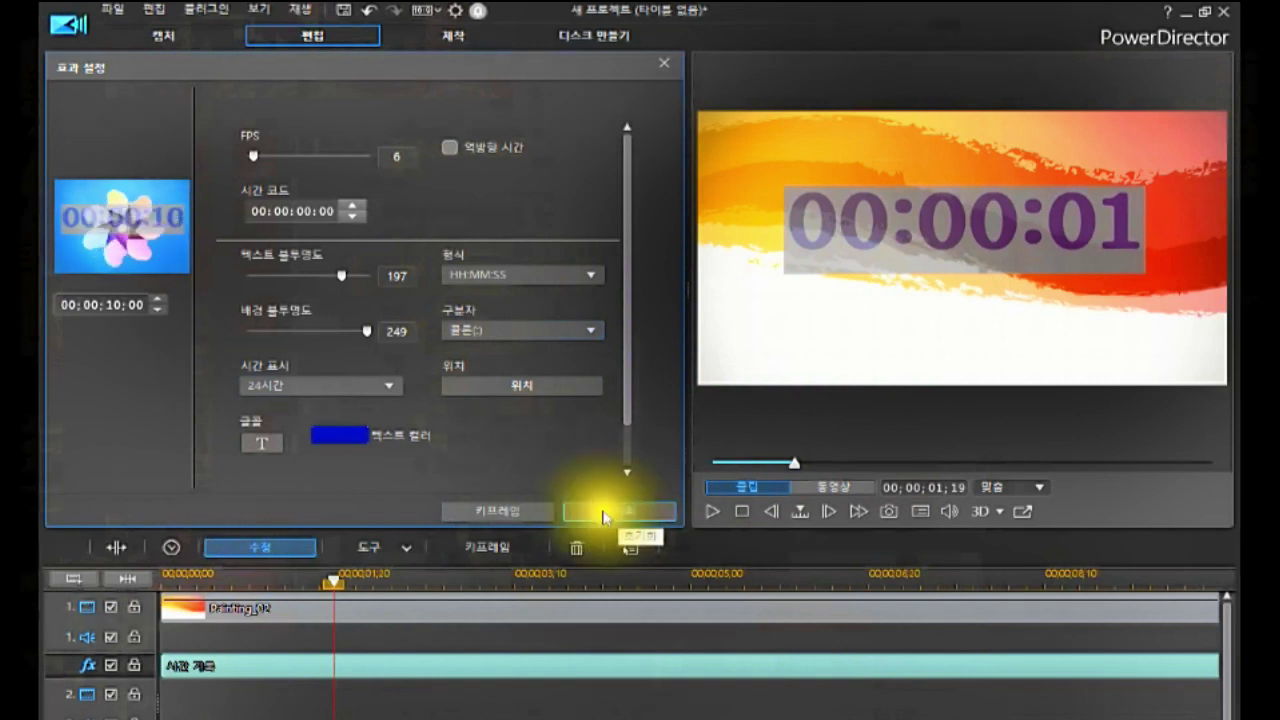
# Step: Open the 시간 기록 effect's keyframe settings, enlarge the editing area and look over its keyframe properties
pyautogui.click(511, 512)
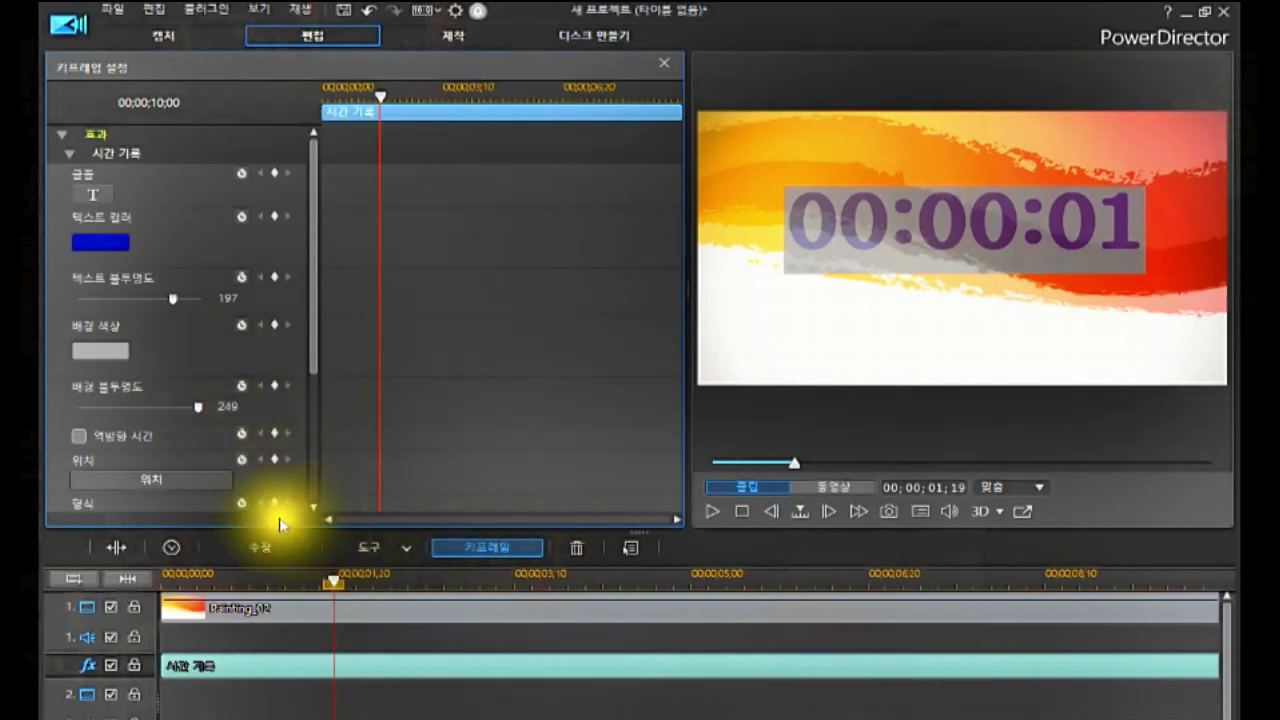
pyautogui.moveTo(284, 531); pyautogui.dragTo(272, 606)
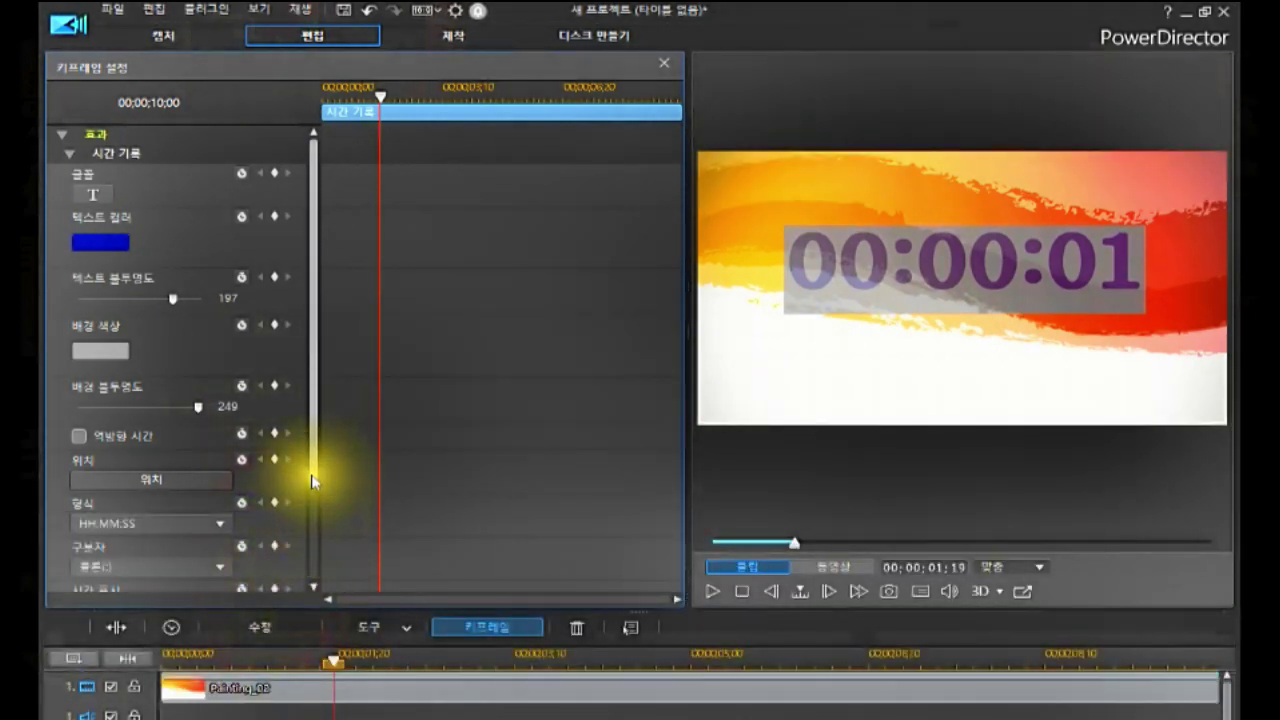
pyautogui.scroll(-3, 335, 515)
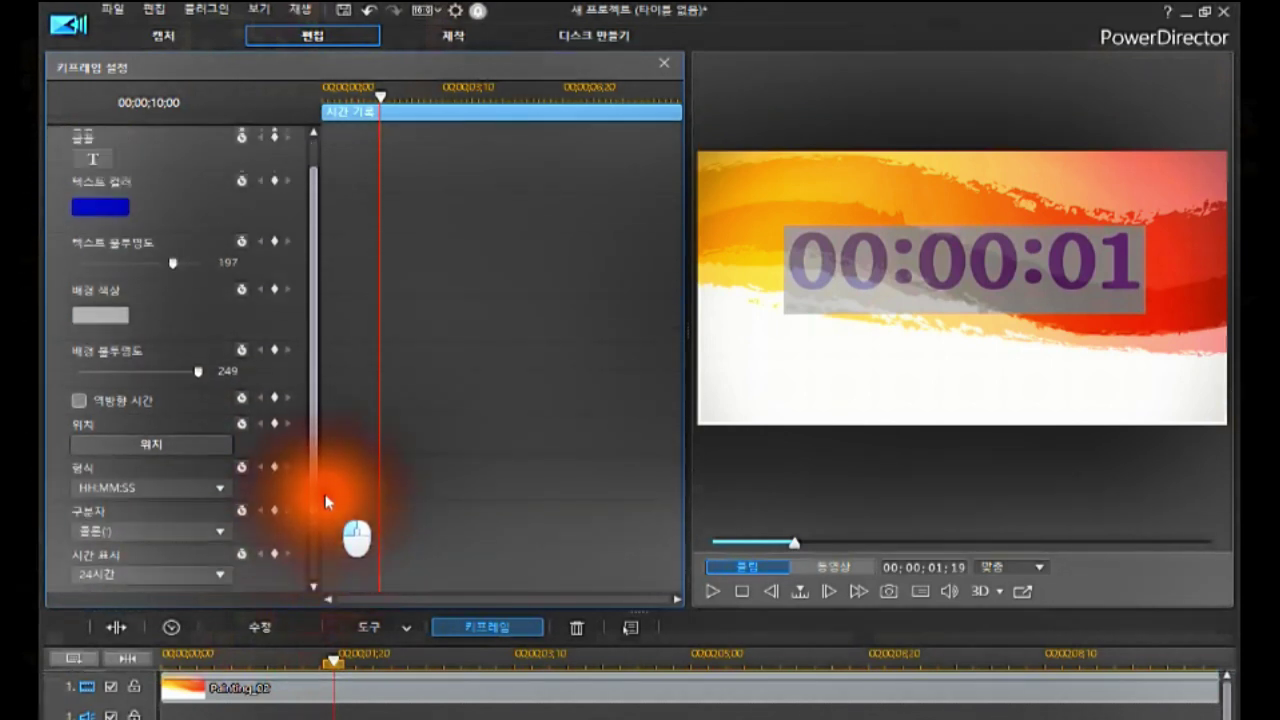
pyautogui.scroll(3, 325, 372)
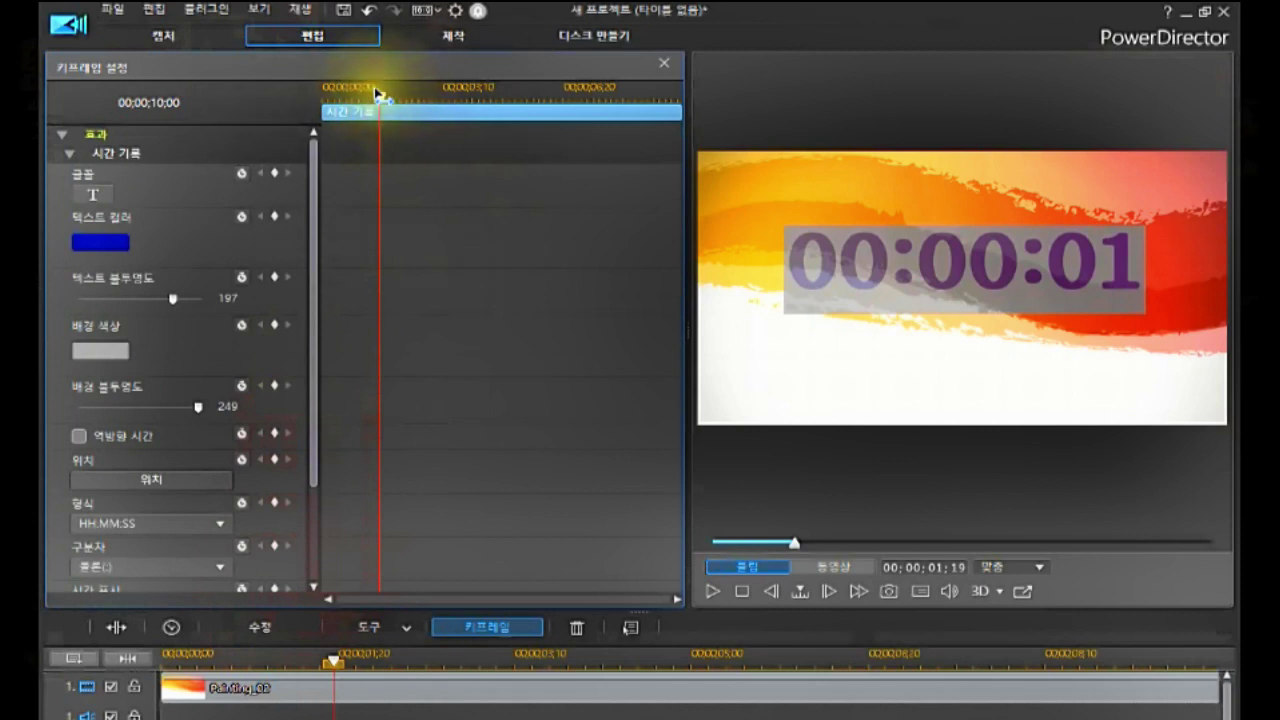
# Step: At 00;00;03;14, add keyframes for the font, text colour, text opacity, background colour, background opacity and 역방향 시간
pyautogui.moveTo(380, 100); pyautogui.dragTo(434, 248)
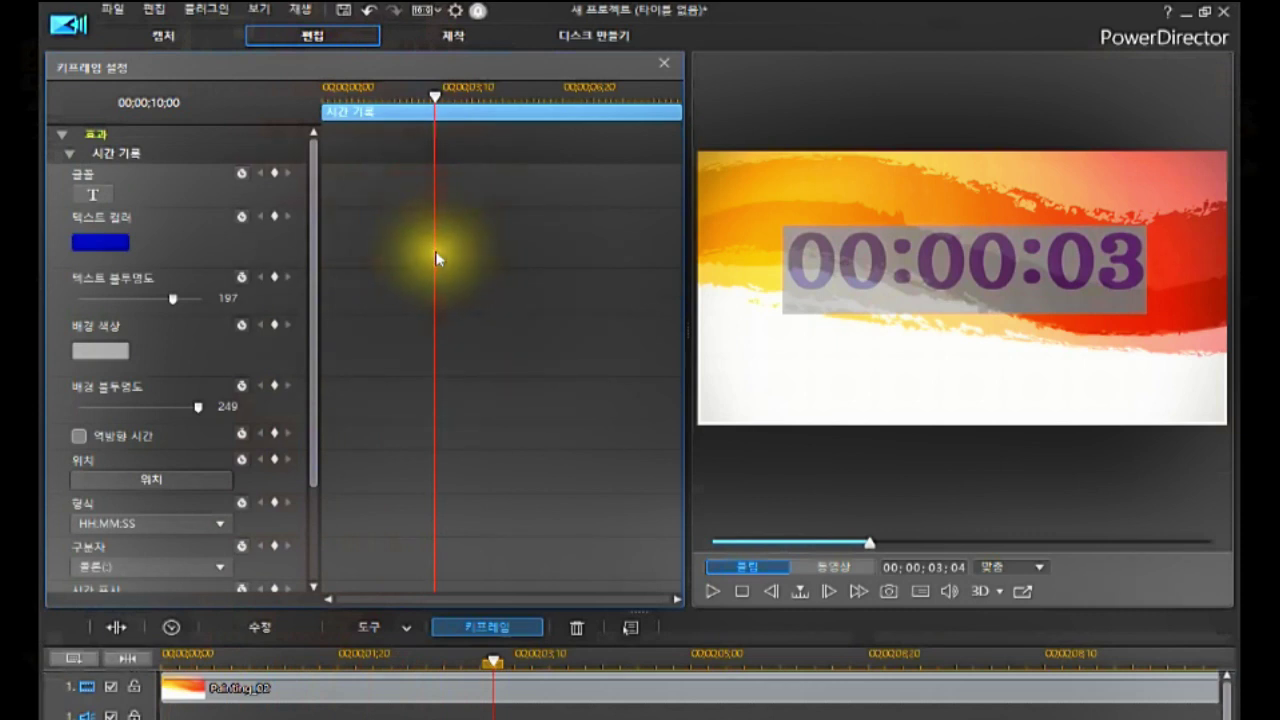
pyautogui.moveTo(436, 259); pyautogui.dragTo(446, 119)
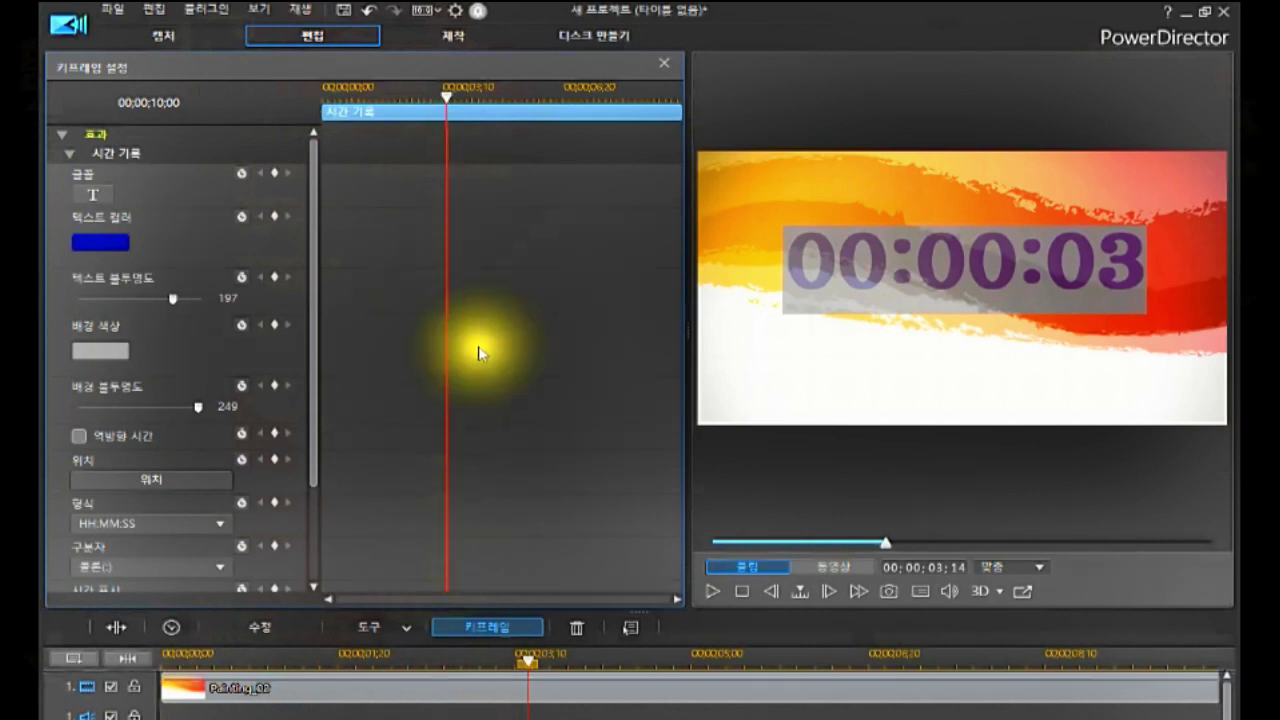
pyautogui.click(273, 176)
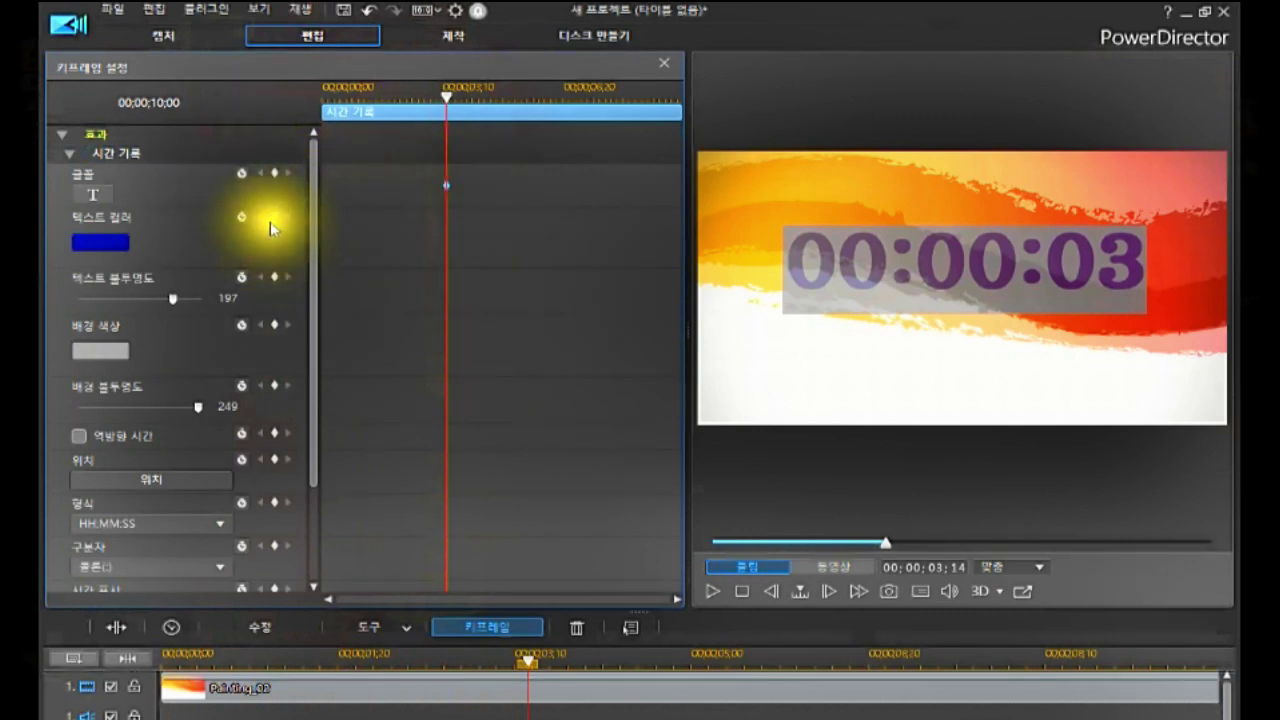
pyautogui.click(274, 214)
pyautogui.click(274, 277)
pyautogui.click(274, 325)
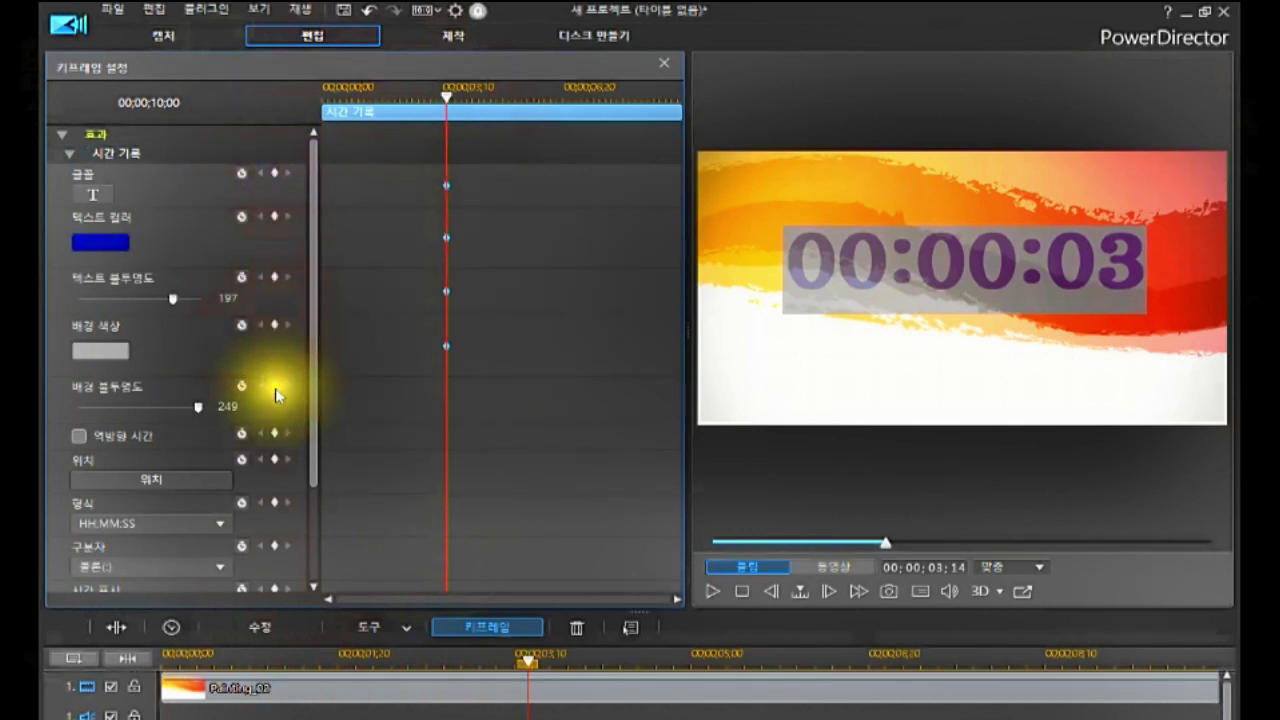
pyautogui.click(274, 385)
pyautogui.click(274, 433)
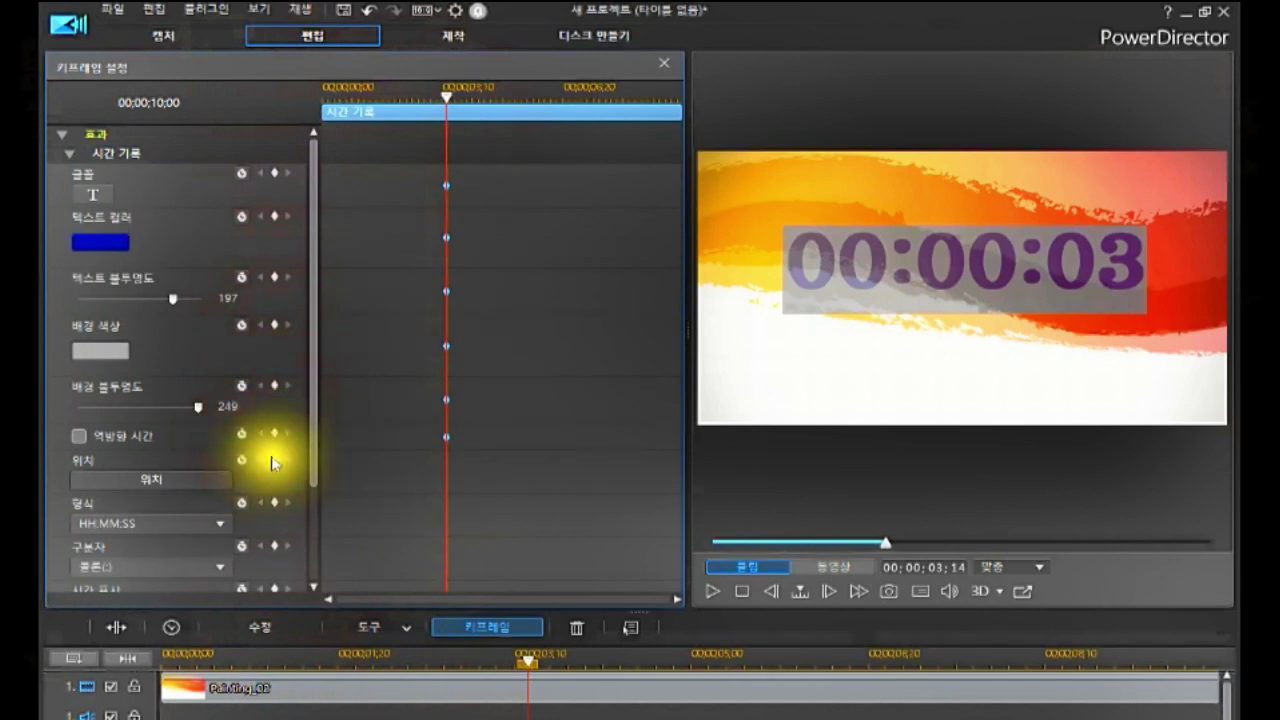
# Step: Add keyframes at the same time for 위치, 형식, 구분자, 시간 표시, 시간 코드 and FPS
pyautogui.scroll(-2, 313, 481)
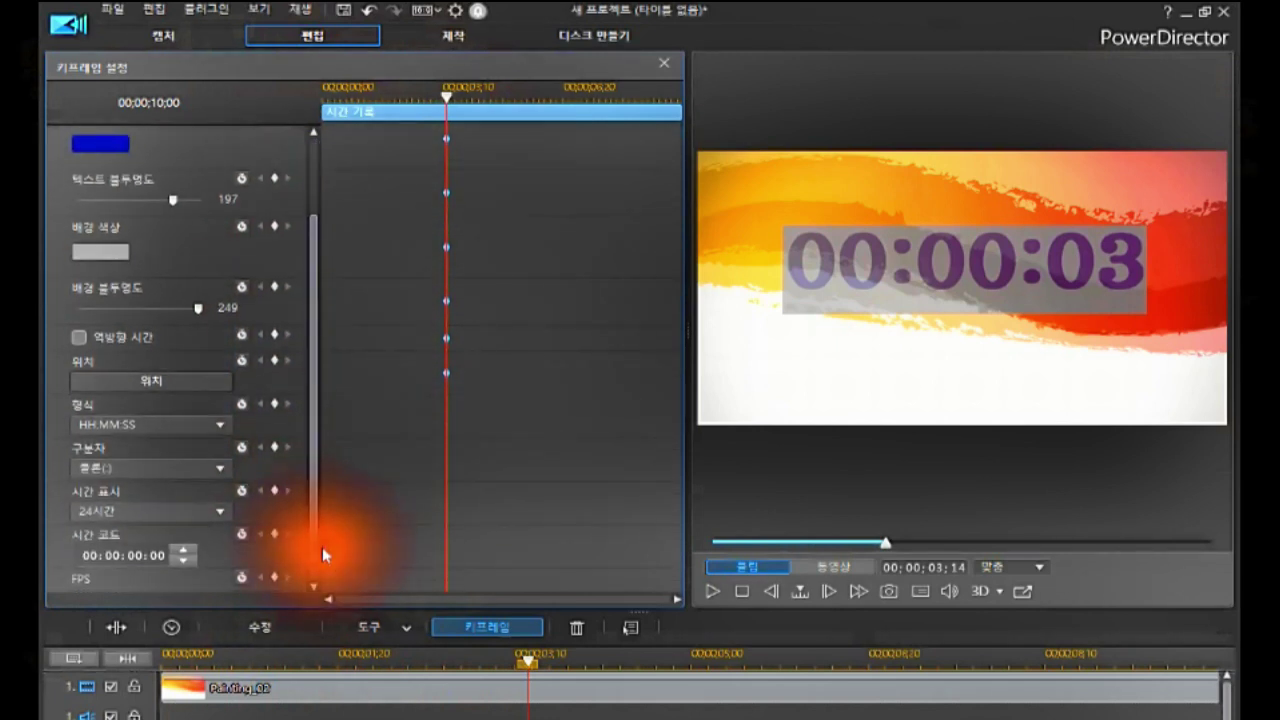
pyautogui.click(274, 447)
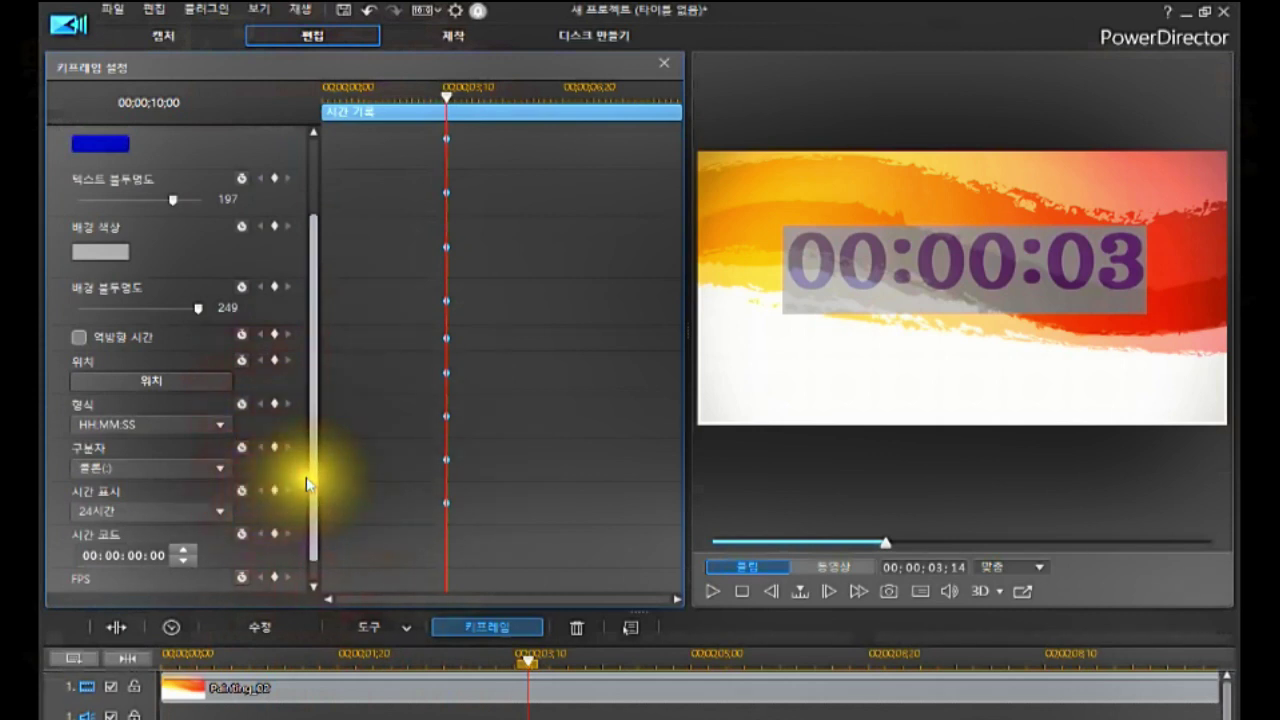
pyautogui.scroll(-1, 306, 484)
pyautogui.click(275, 511)
pyautogui.click(272, 554)
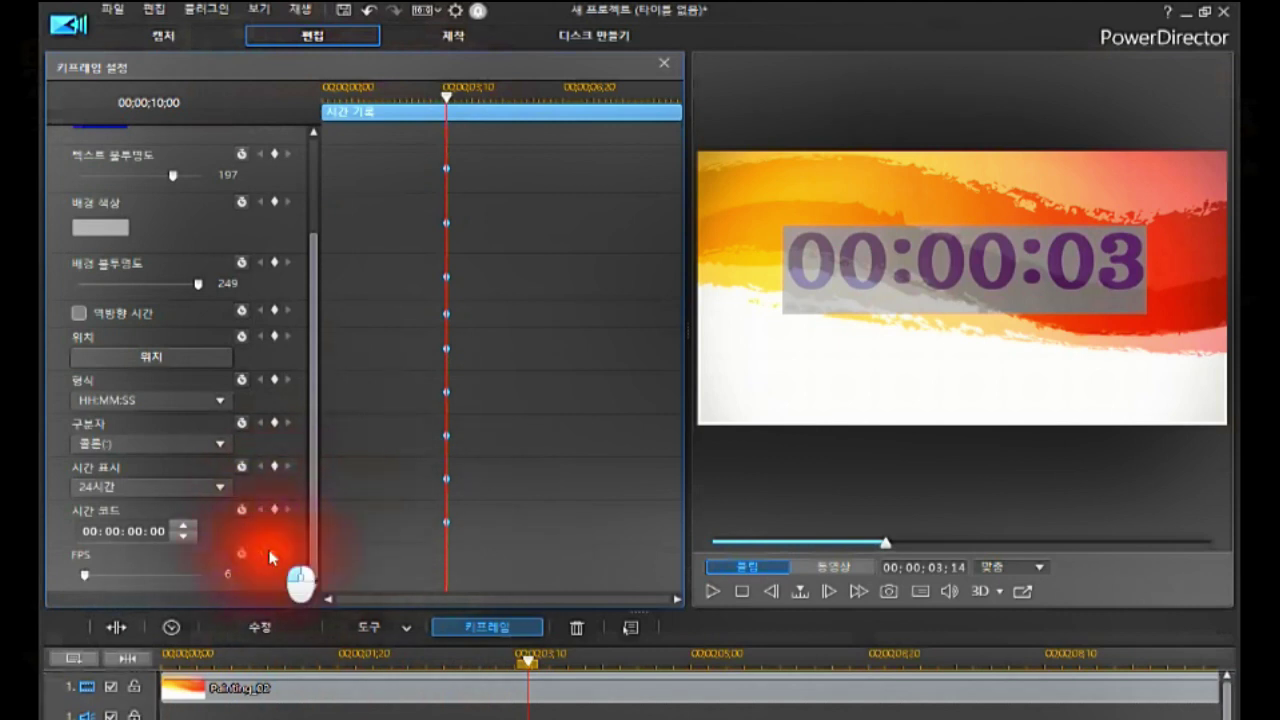
pyautogui.scroll(5, 312, 500)
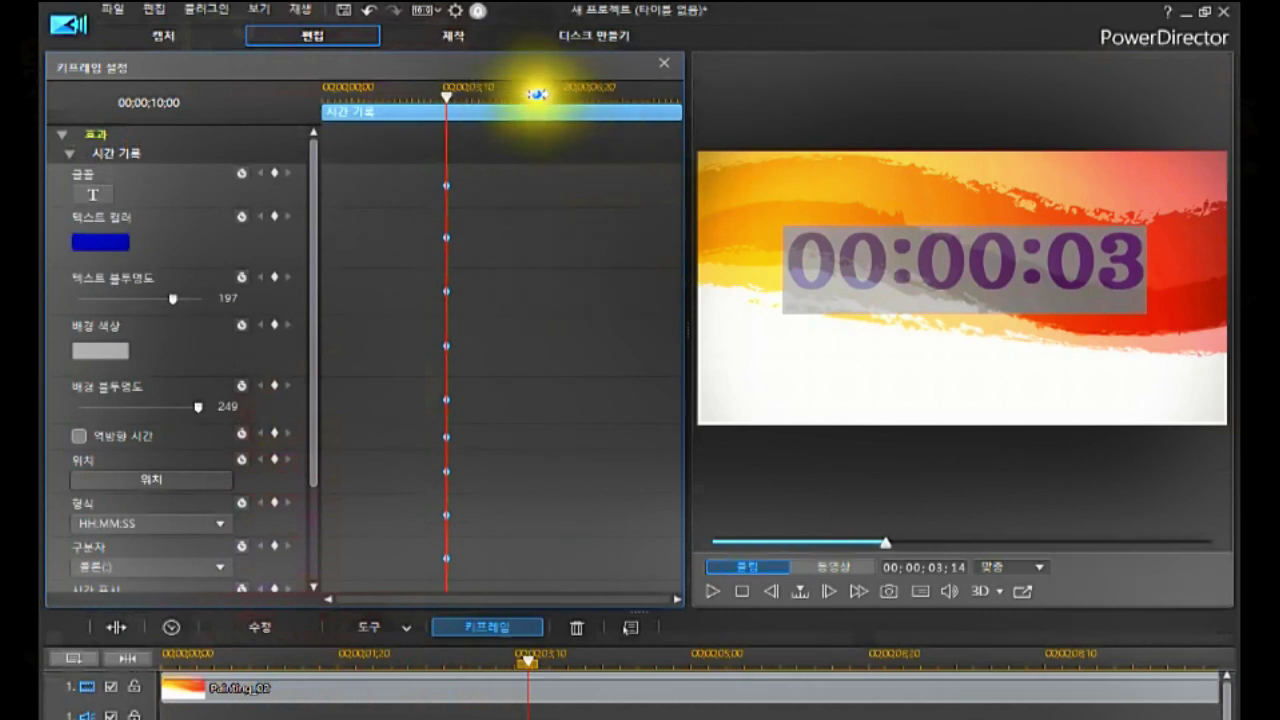
# Step: At 00;00;06;01, change the time code's font style to 기울임꼴
pyautogui.click(537, 90)
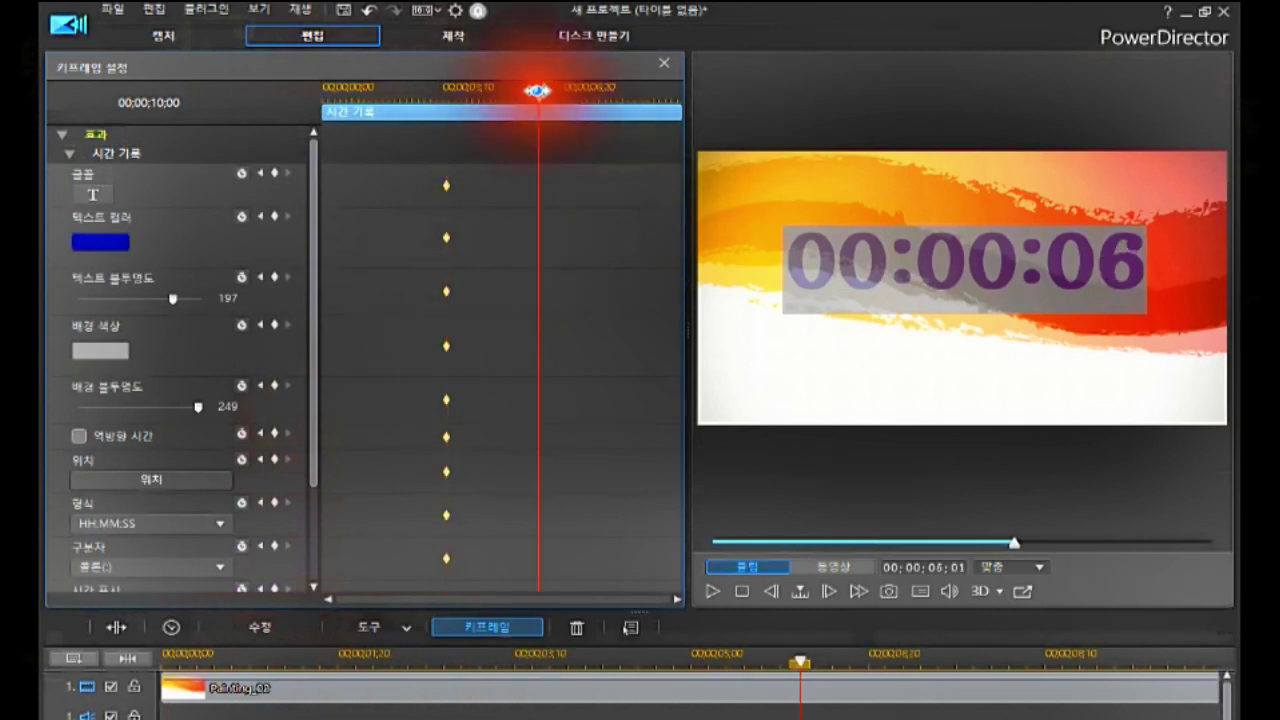
pyautogui.click(537, 180)
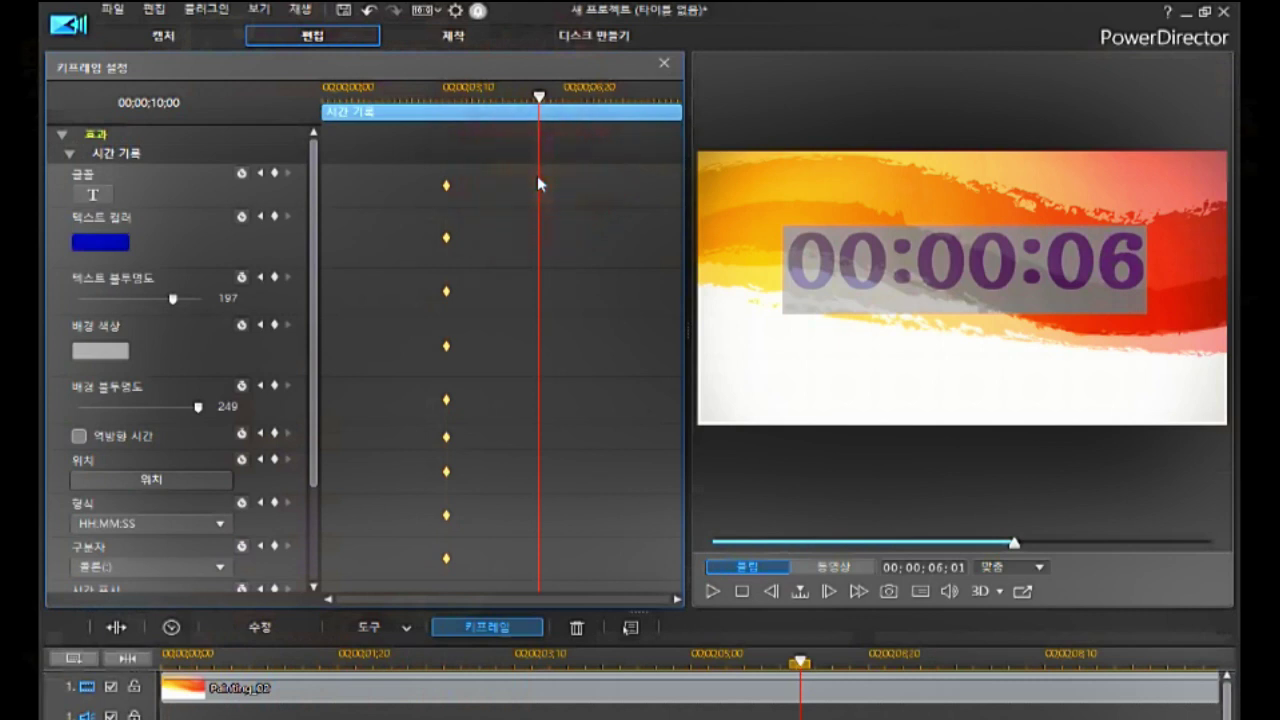
pyautogui.click(537, 180)
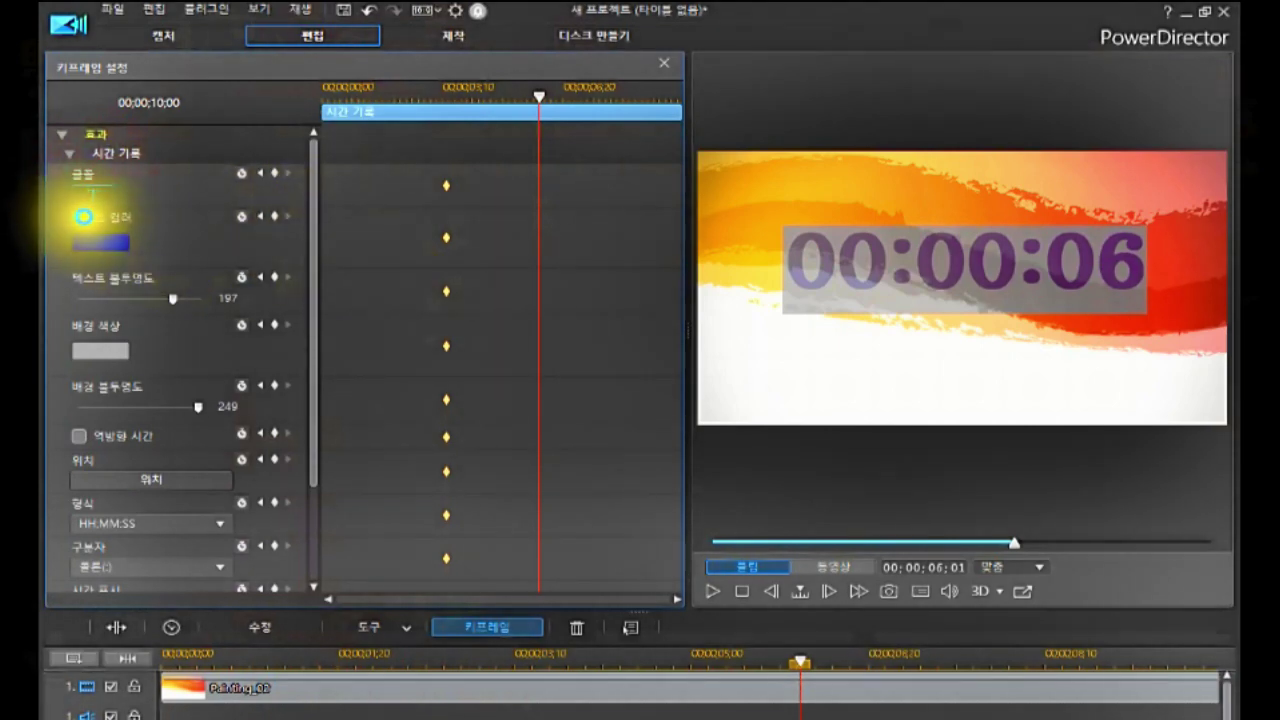
pyautogui.click(92, 194)
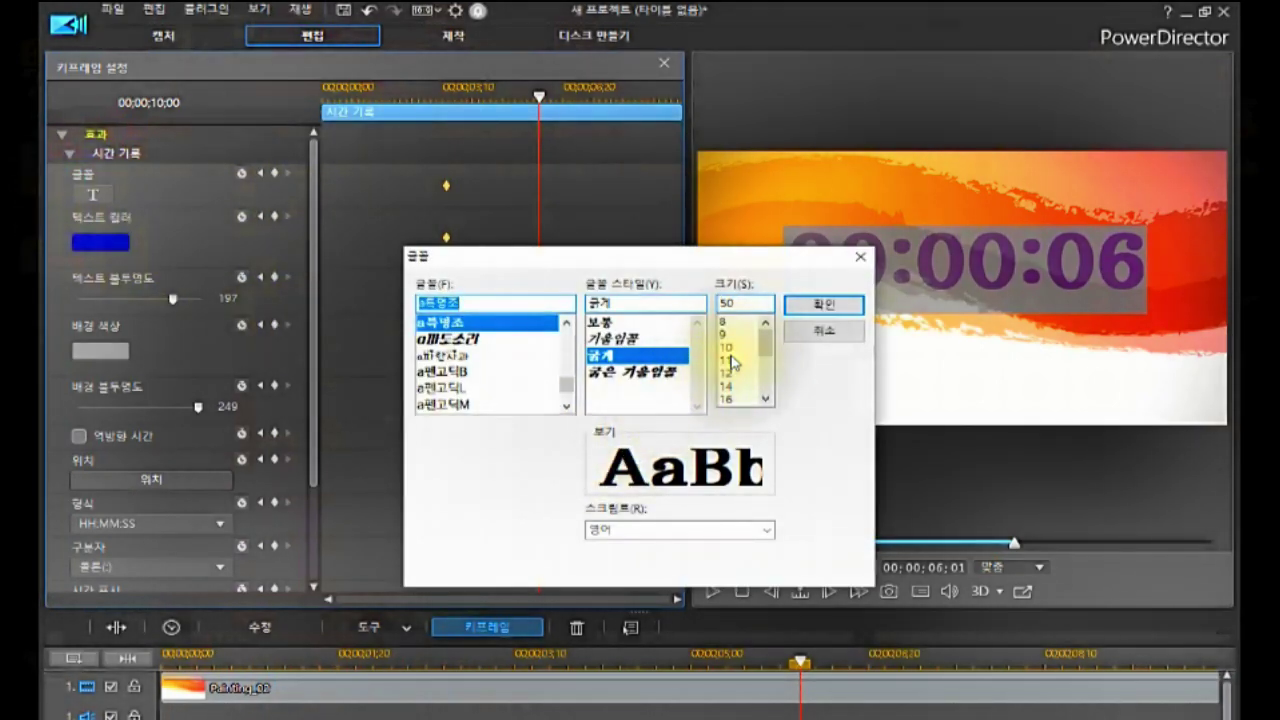
pyautogui.click(602, 338)
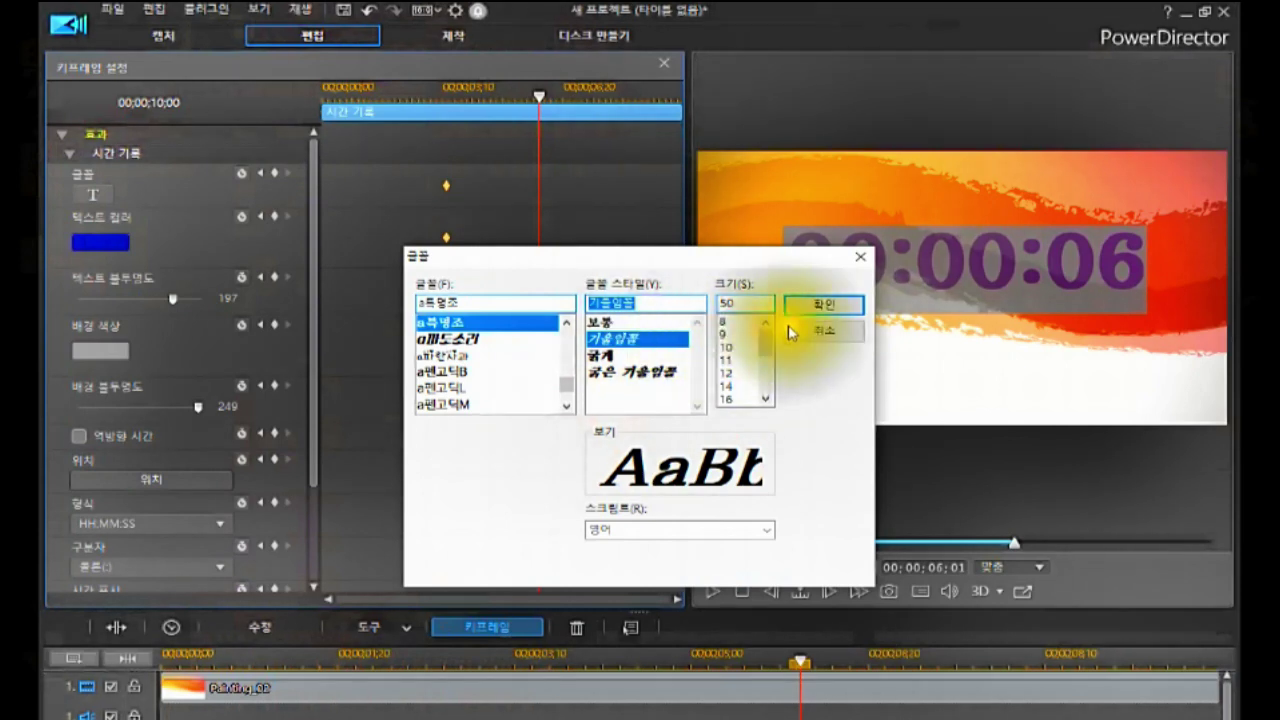
pyautogui.click(820, 304)
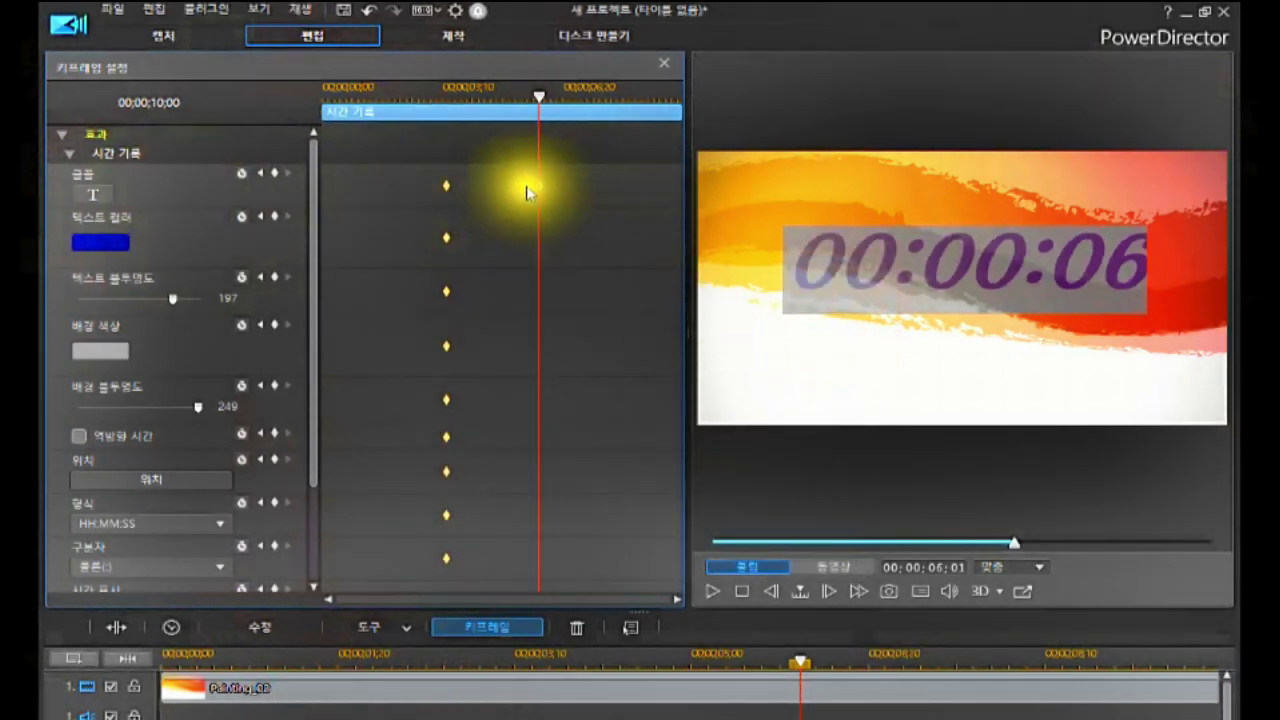
# Step: Change the time code's text colour at this time to the basic dark red with RGB 64, 0, 0
pyautogui.click(112, 244)
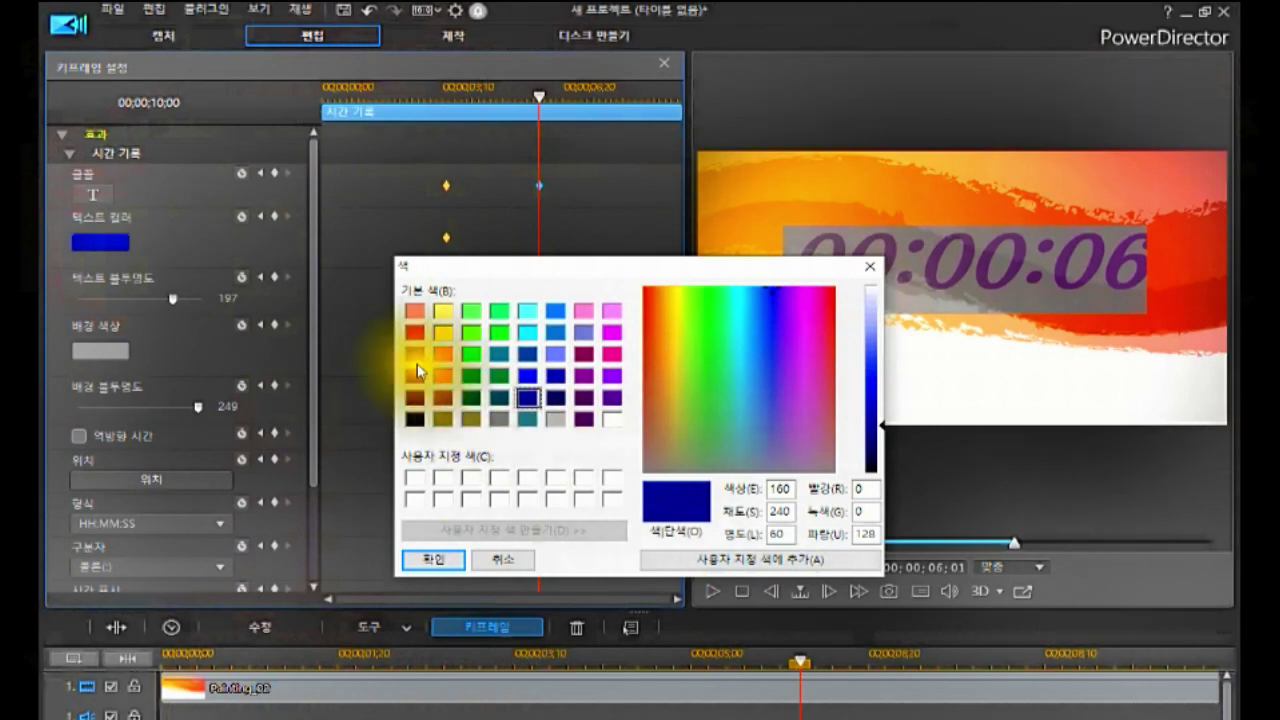
pyautogui.click(414, 397)
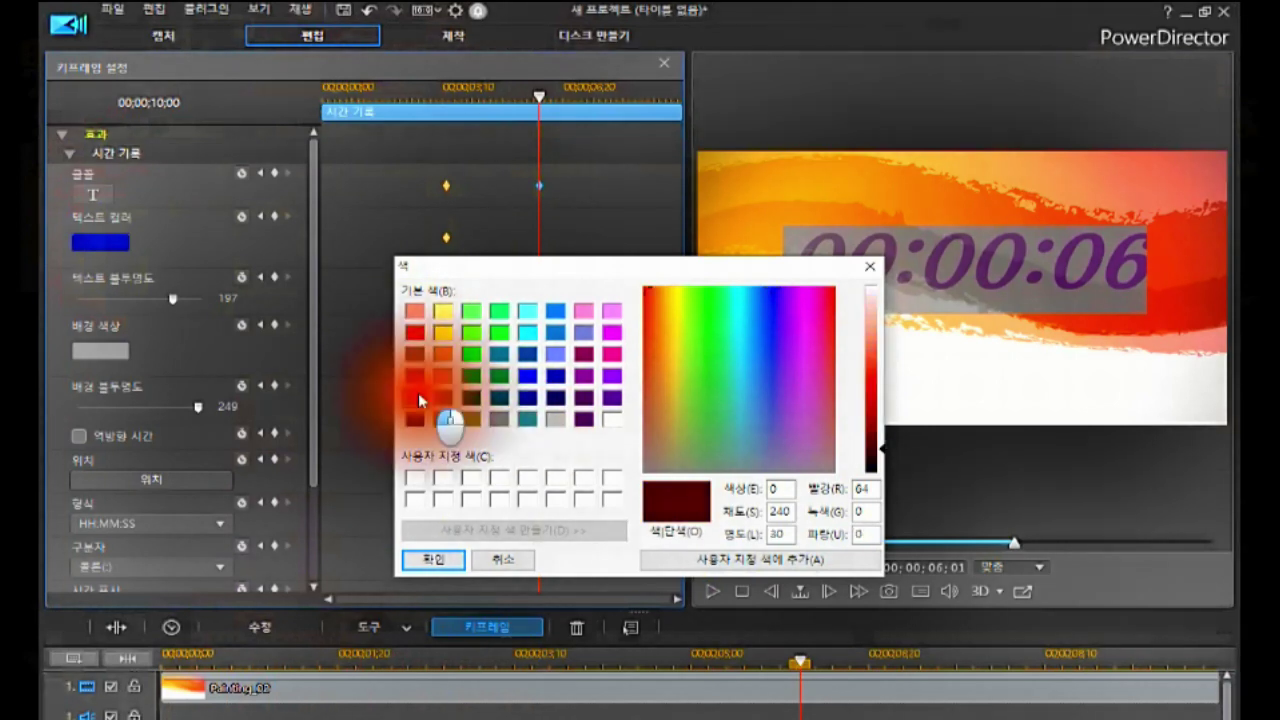
pyautogui.click(428, 561)
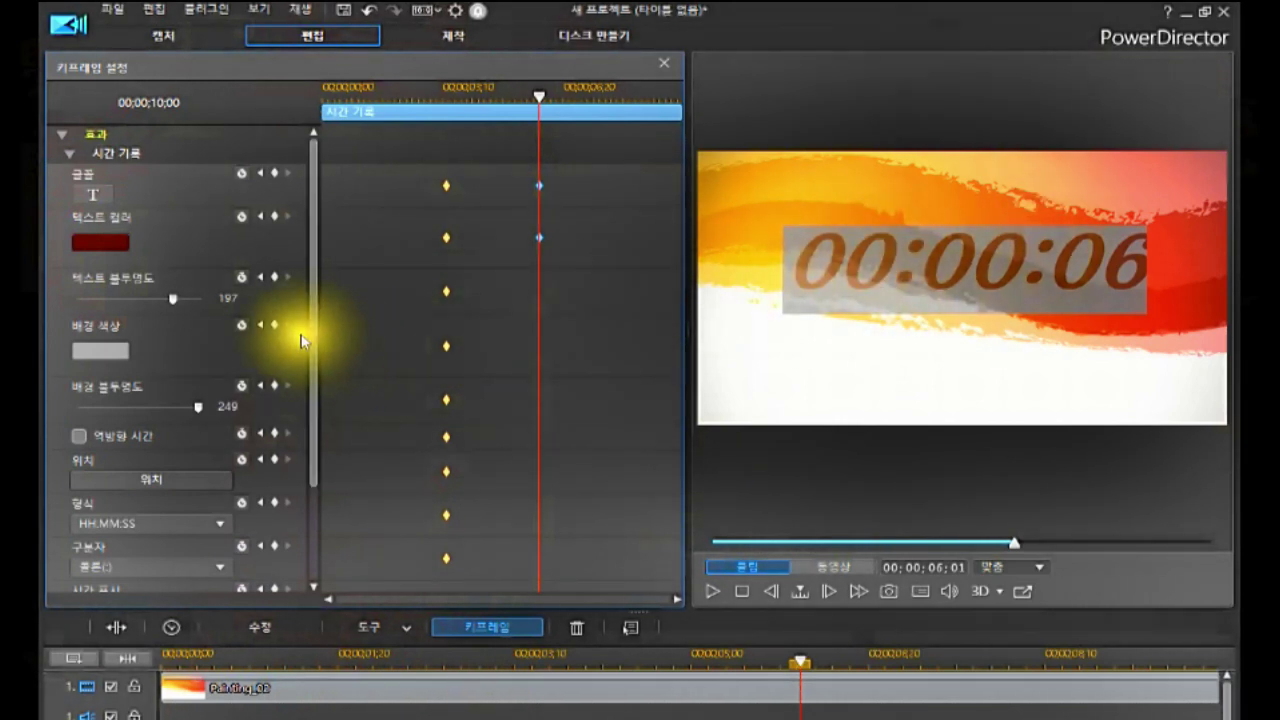
# Step: Set the text opacity to 255 and change the background colour to the basic purple with RGB 64, 0, 128
pyautogui.moveTo(172, 297); pyautogui.dragTo(215, 300)
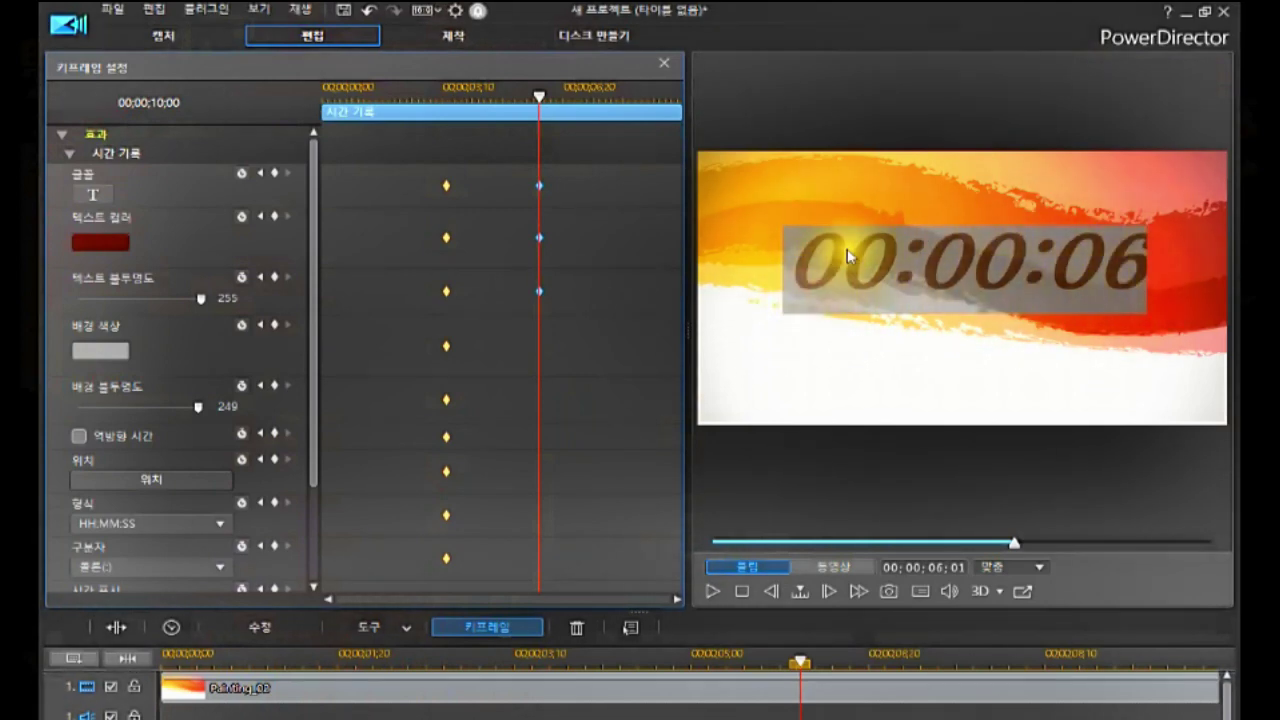
pyautogui.click(118, 350)
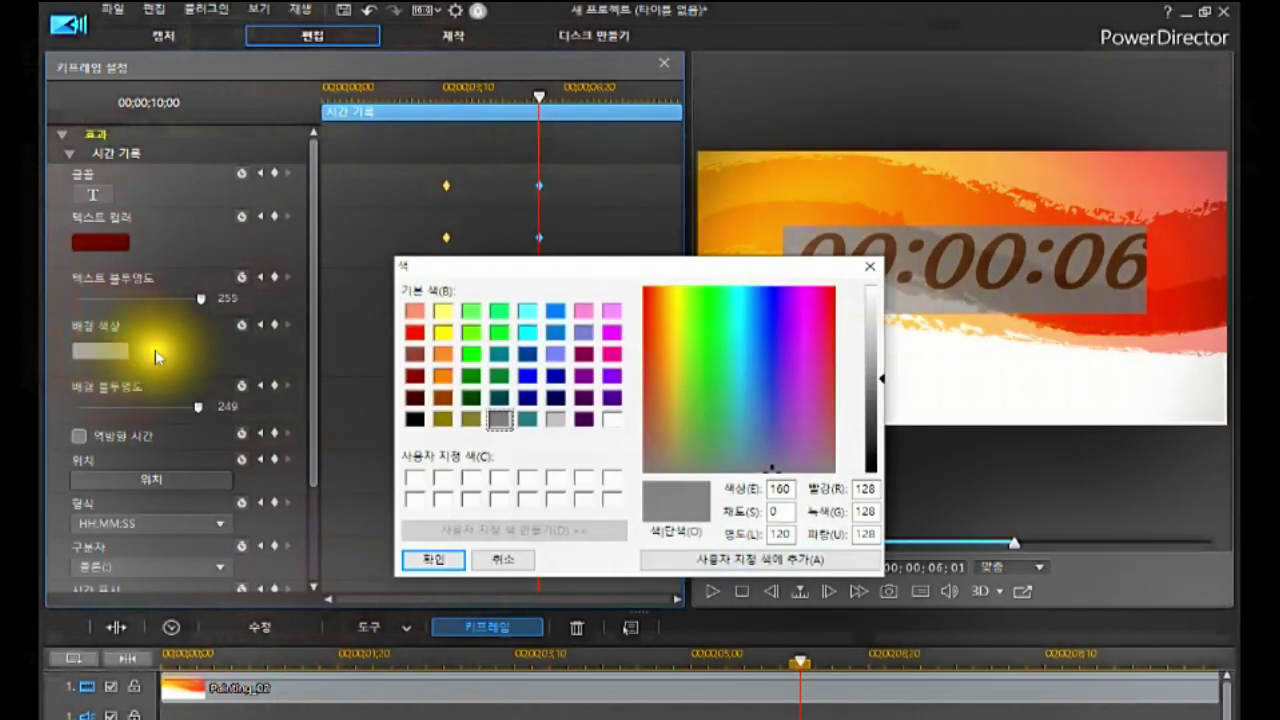
pyautogui.click(611, 398)
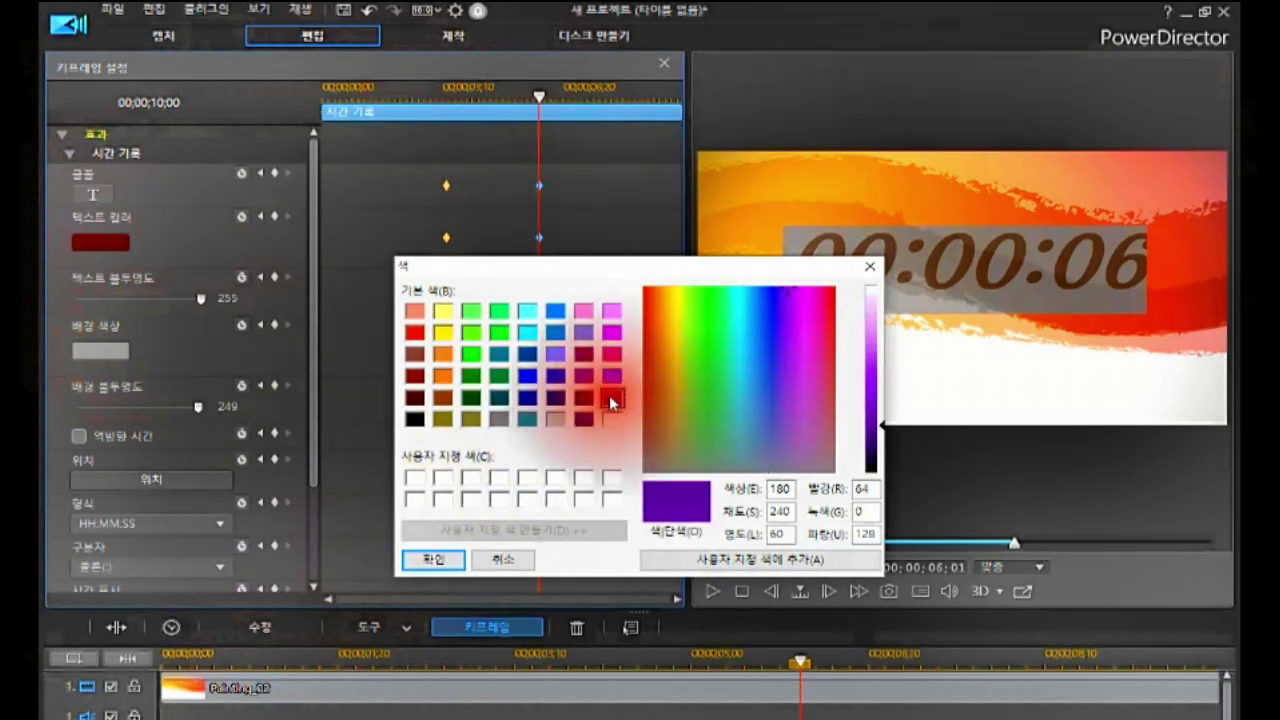
pyautogui.click(429, 562)
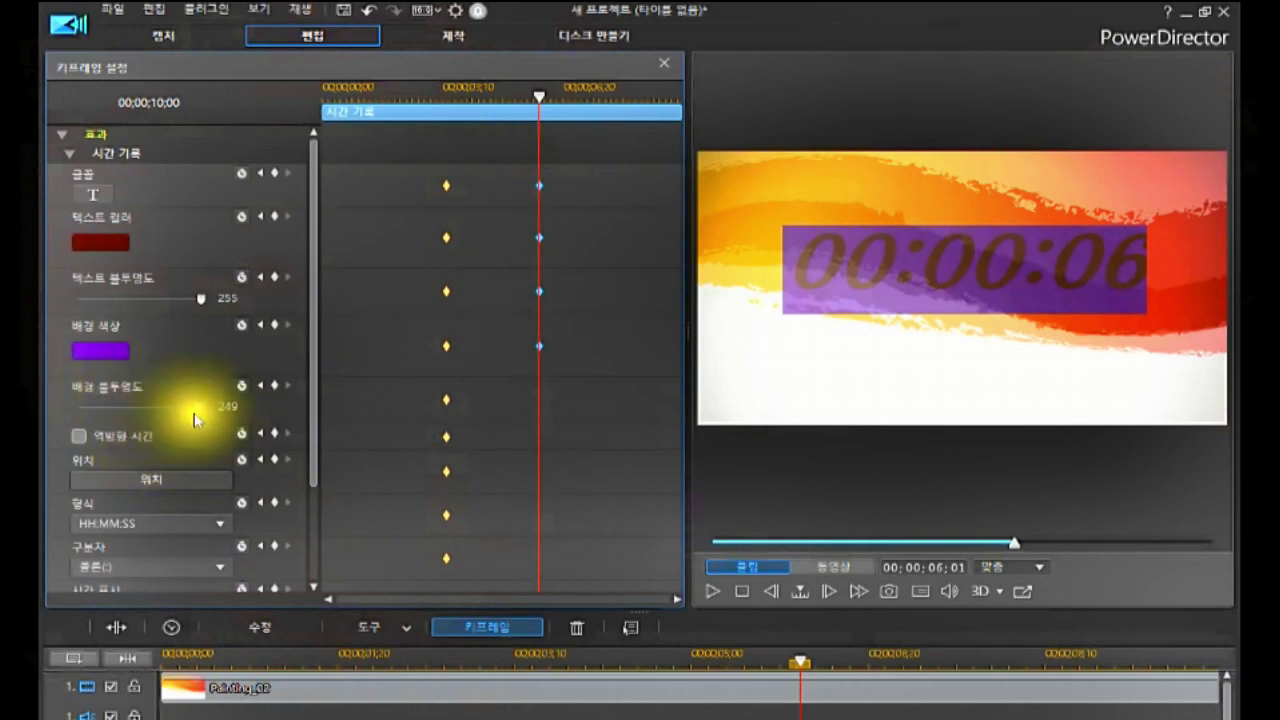
# Step: Lower the time code's background opacity to 146 at 00;00;06;01
pyautogui.moveTo(196, 407); pyautogui.dragTo(151, 410)
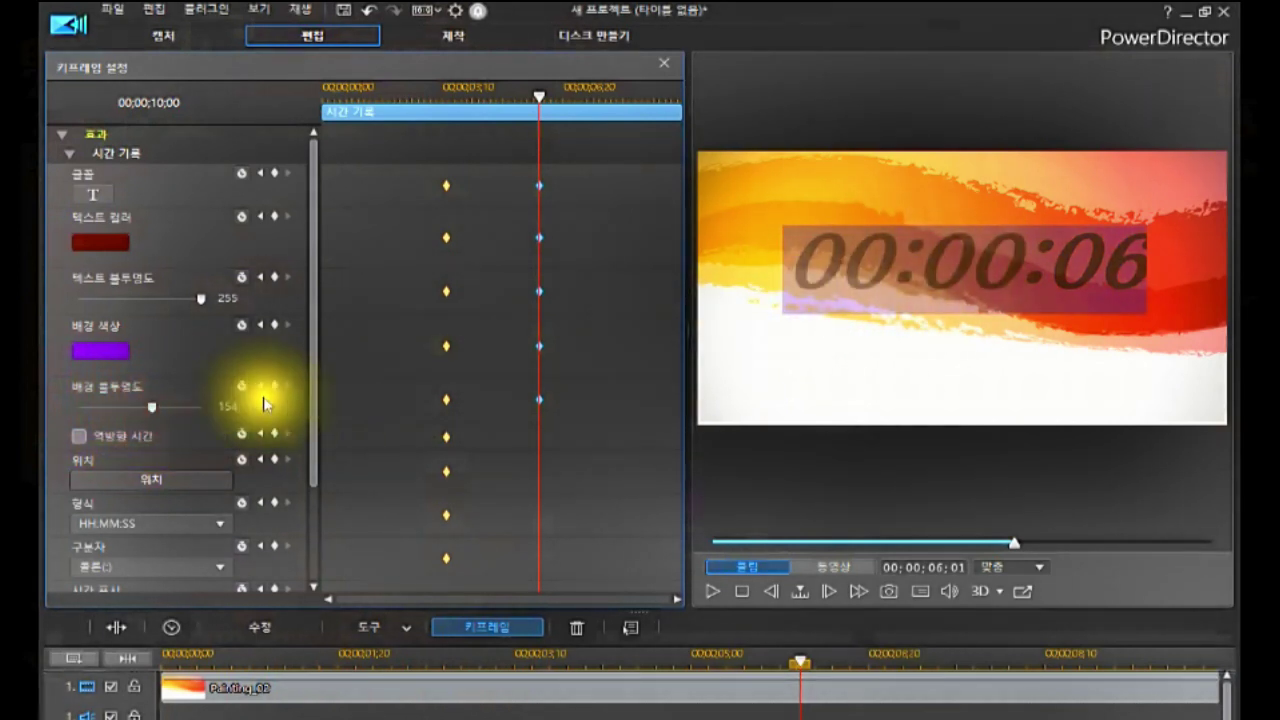
pyautogui.click(151, 408)
pyautogui.moveTo(151, 408)
pyautogui.mouseDown()
pyautogui.moveTo(76, 410)
pyautogui.moveTo(221, 430)
pyautogui.moveTo(135, 431)
pyautogui.moveTo(147, 430)
pyautogui.mouseUp()
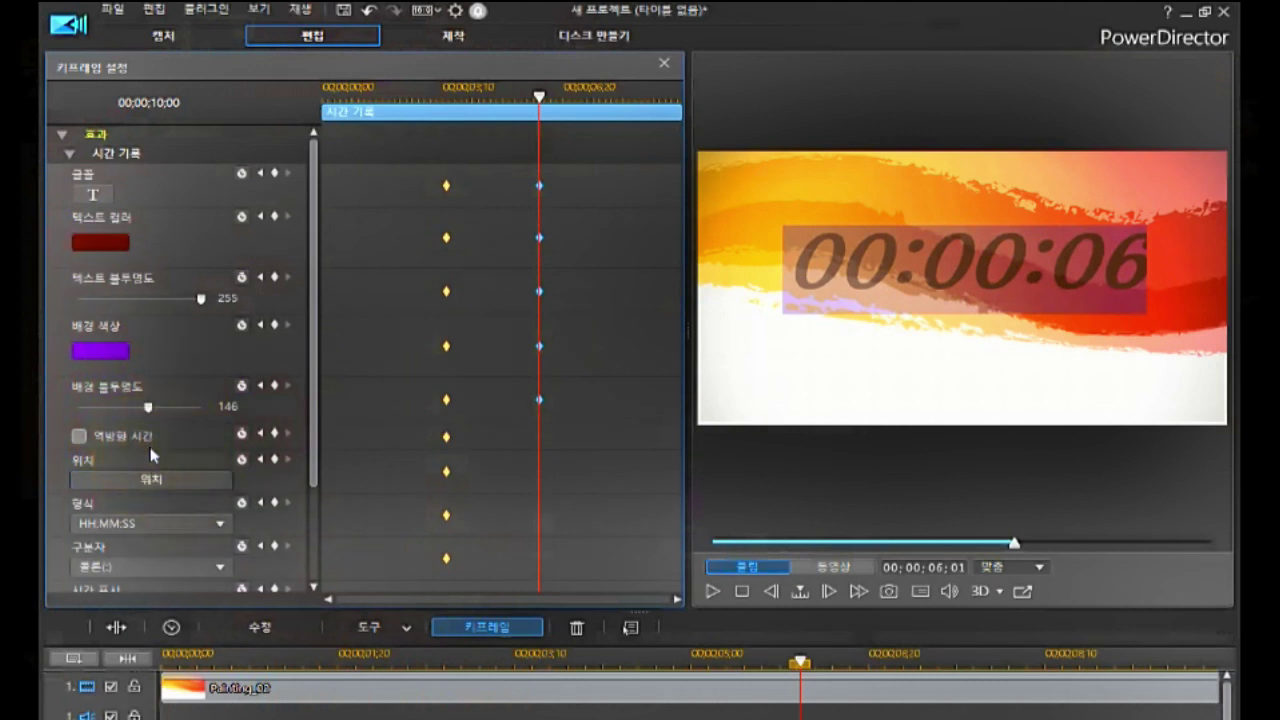
# Step: Turn on the 역방향 시간 option for the time code at this time
pyautogui.click(78, 436)
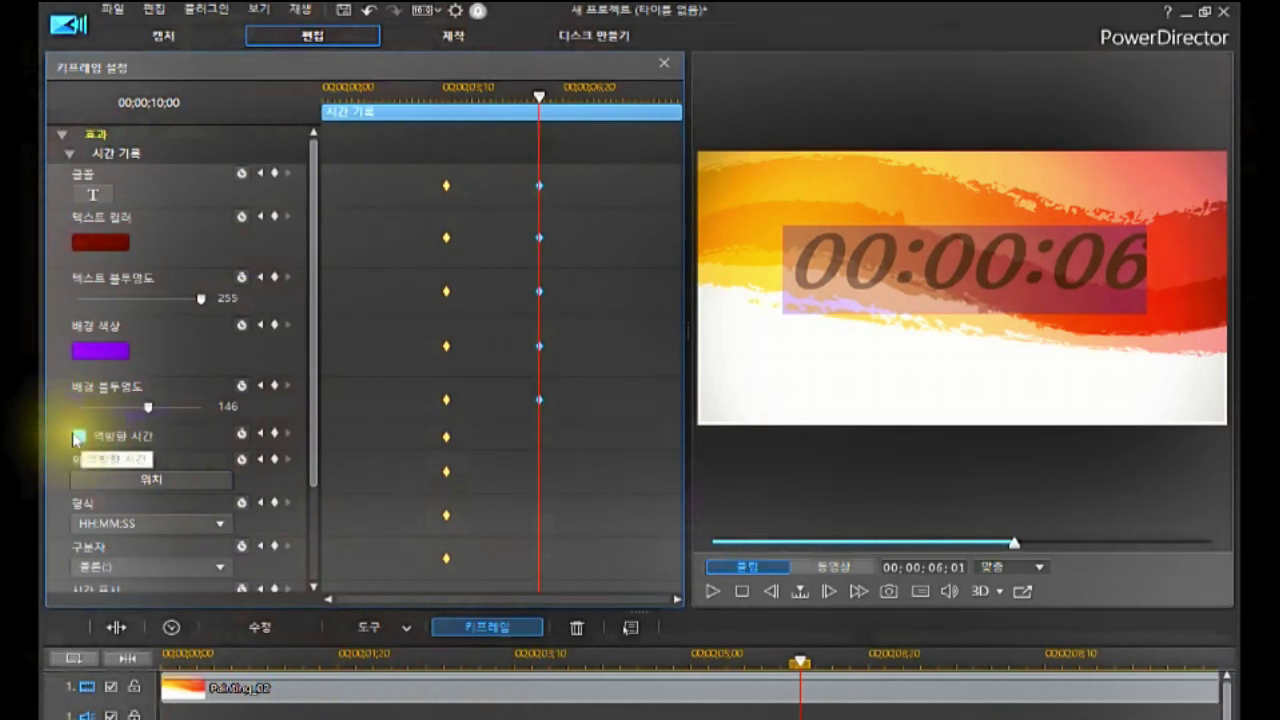
pyautogui.click(76, 437)
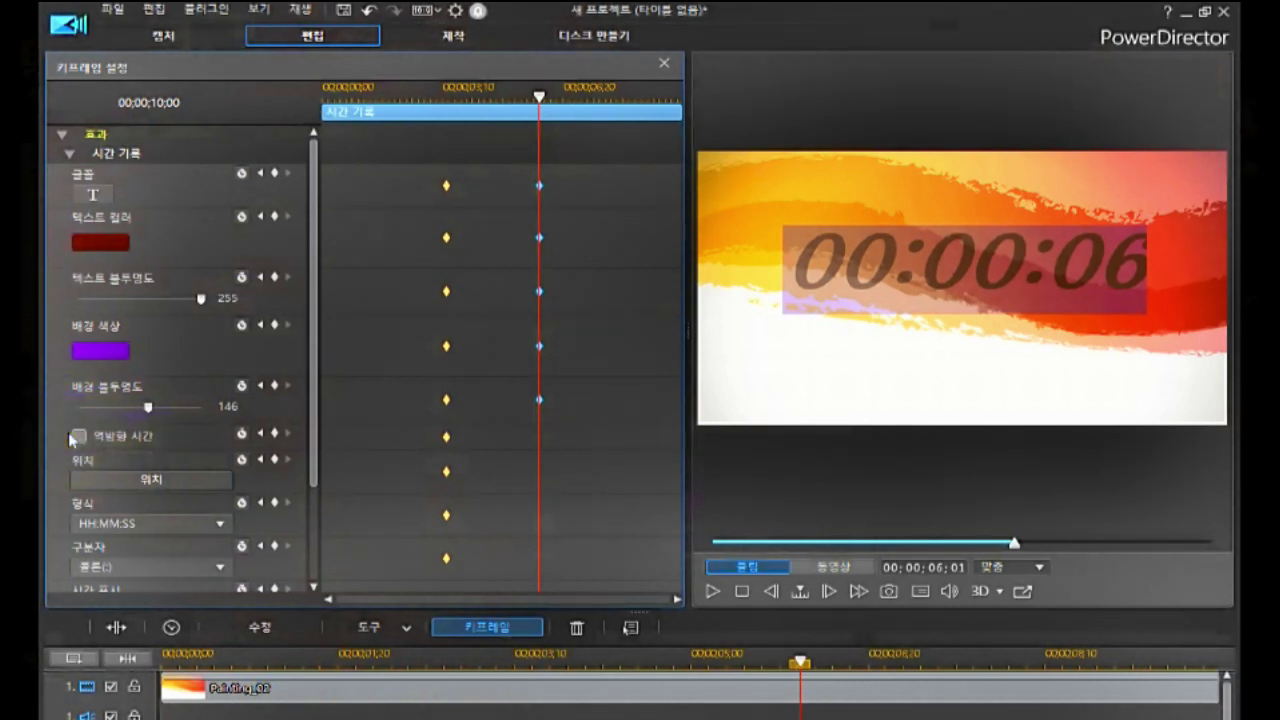
pyautogui.click(68, 432)
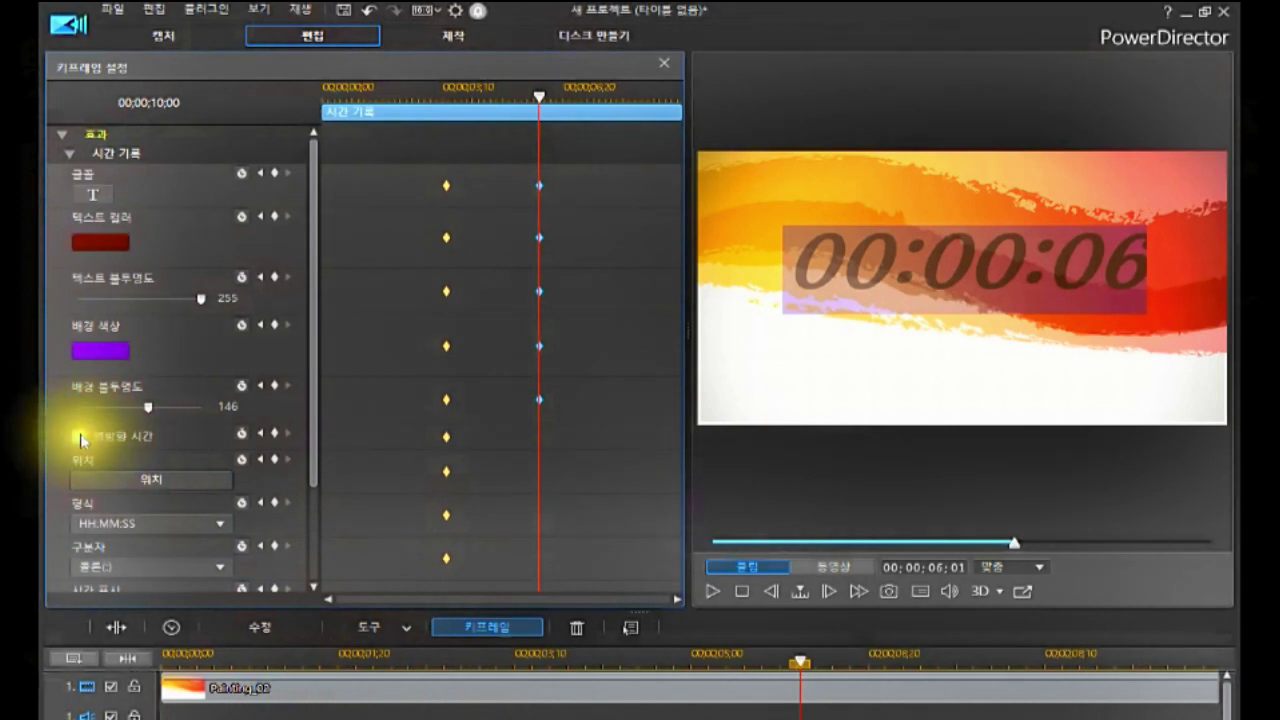
pyautogui.click(80, 437)
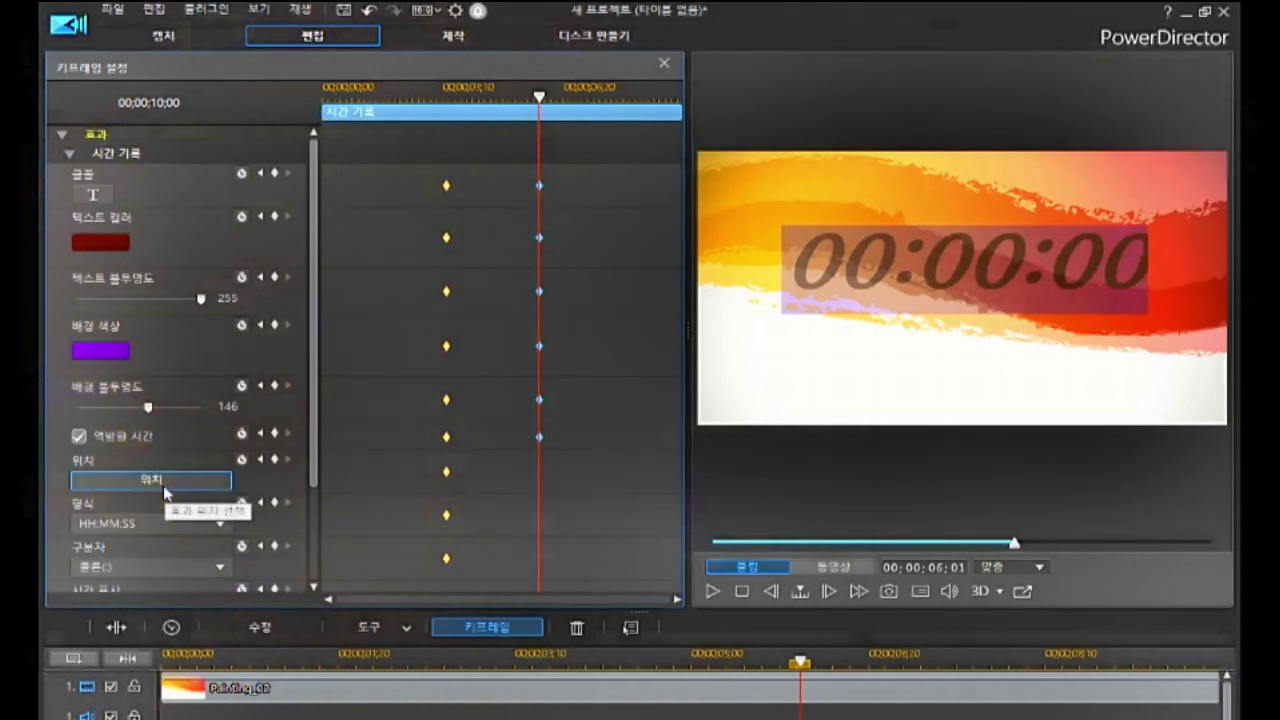
pyautogui.click(85, 445)
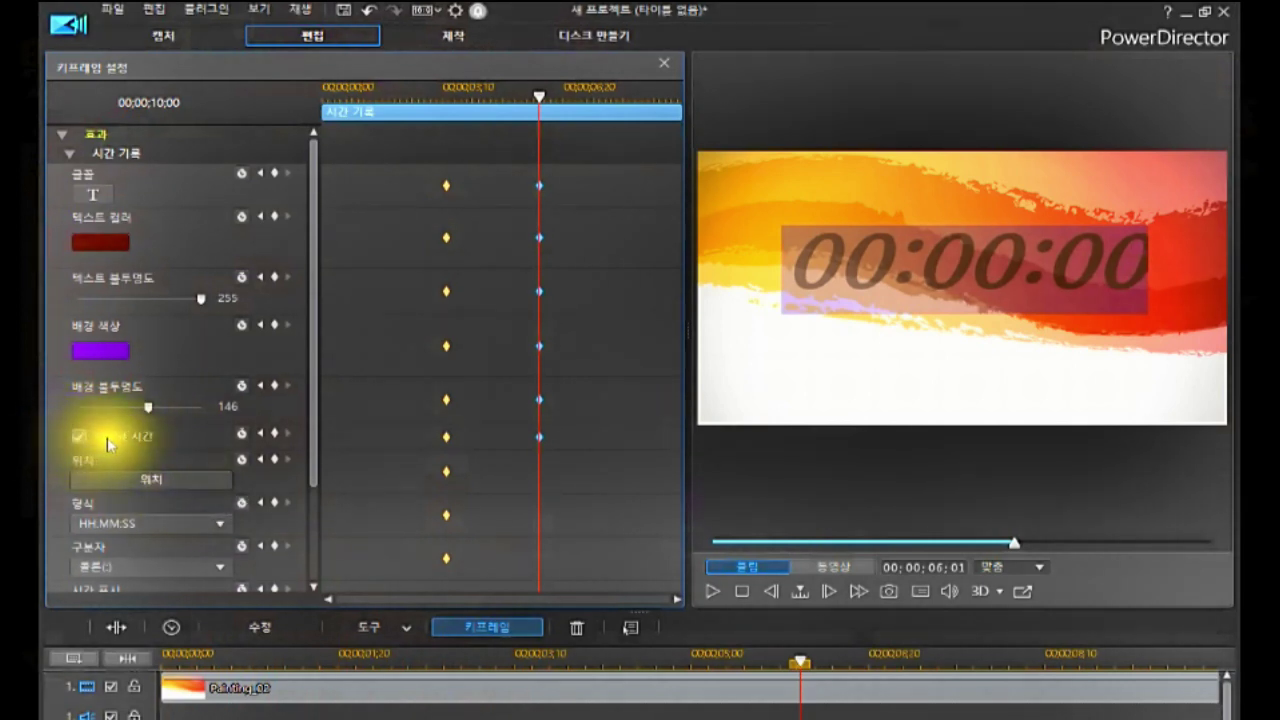
pyautogui.click(78, 437)
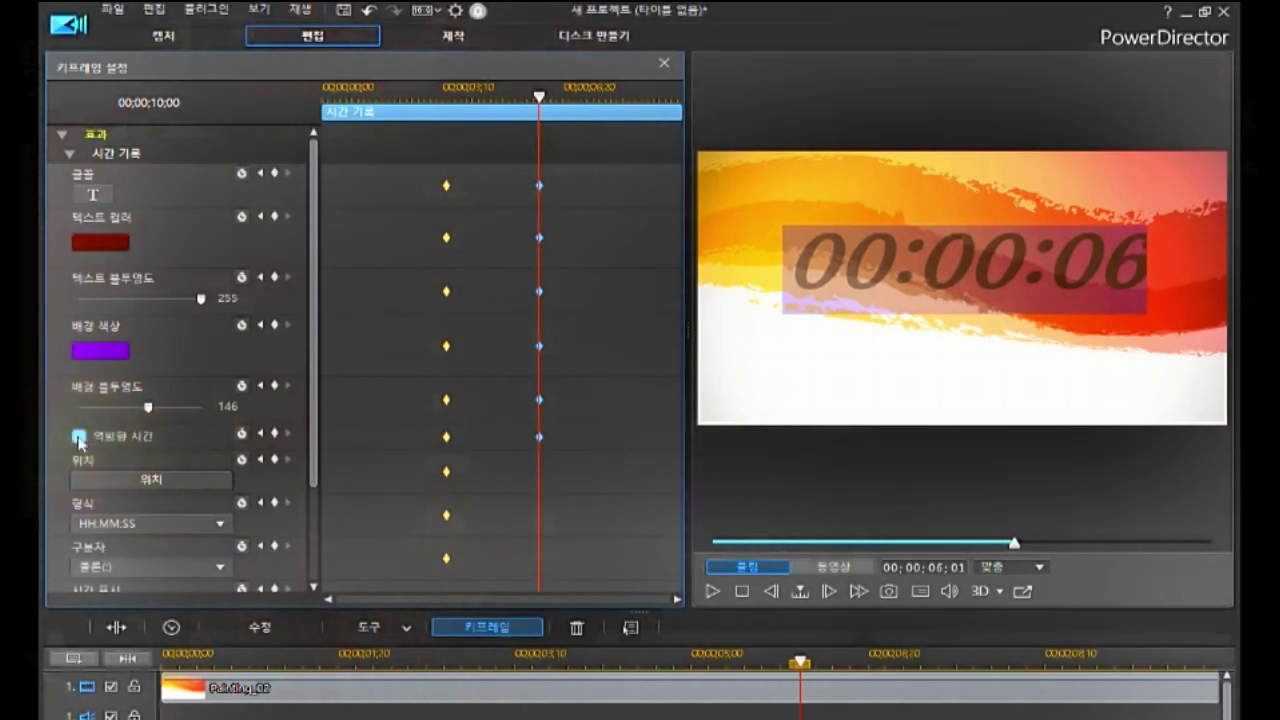
pyautogui.click(78, 437)
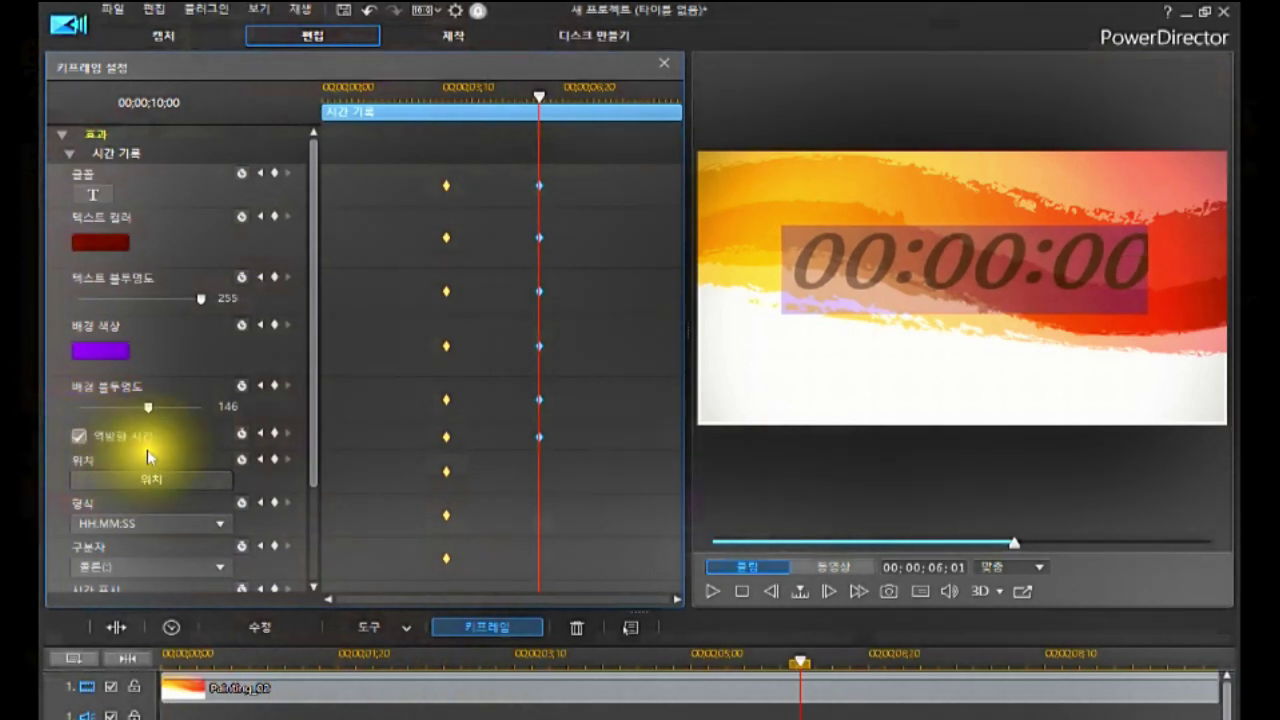
# Step: Move the time code a little higher on the image with the 위치 setting and apply the new position
pyautogui.click(163, 479)
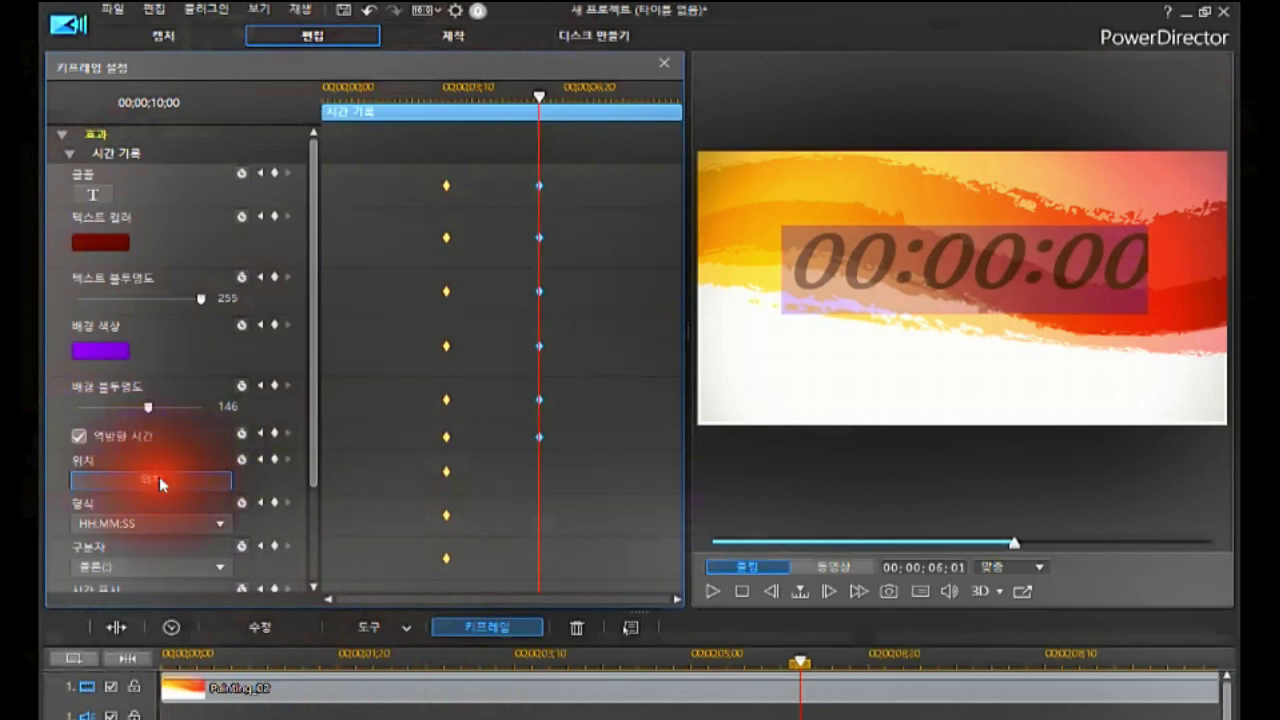
pyautogui.click(159, 479)
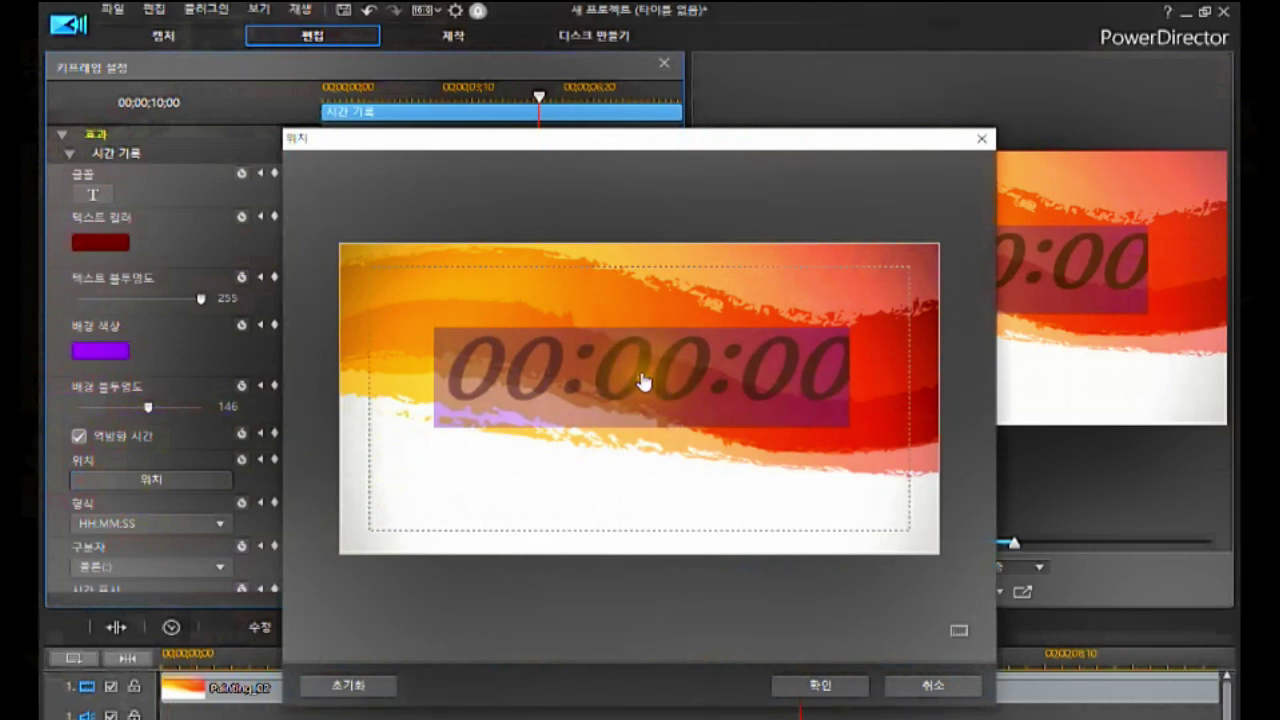
pyautogui.moveTo(643, 381); pyautogui.dragTo(647, 331)
pyautogui.click(826, 686)
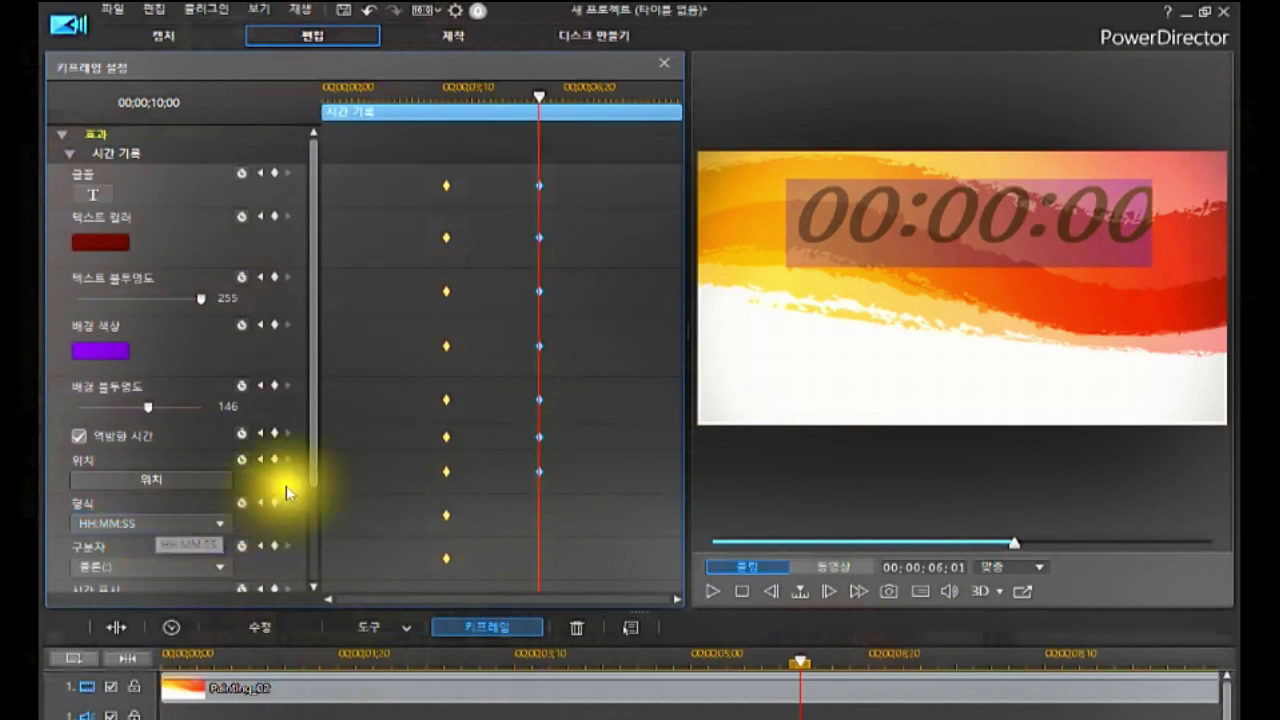
# Step: Change the time code's 형식 to MM:SS:FF
pyautogui.scroll(-5, 307, 500)
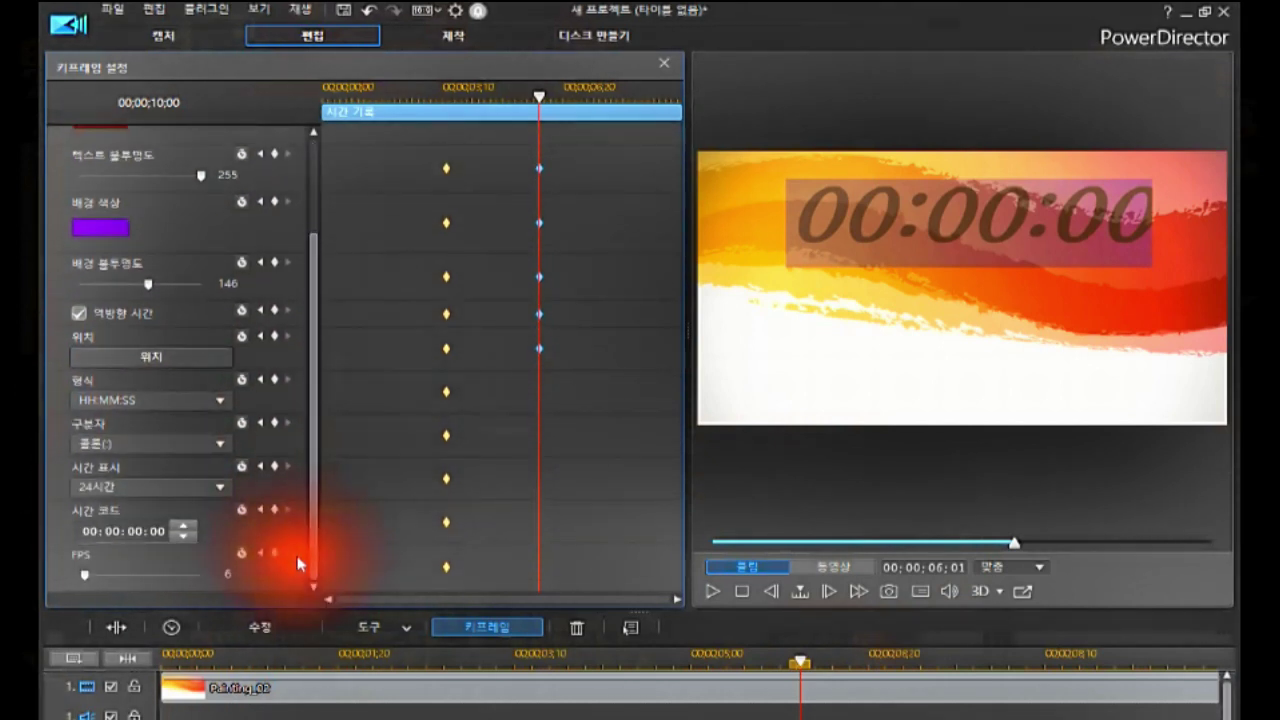
pyautogui.click(216, 400)
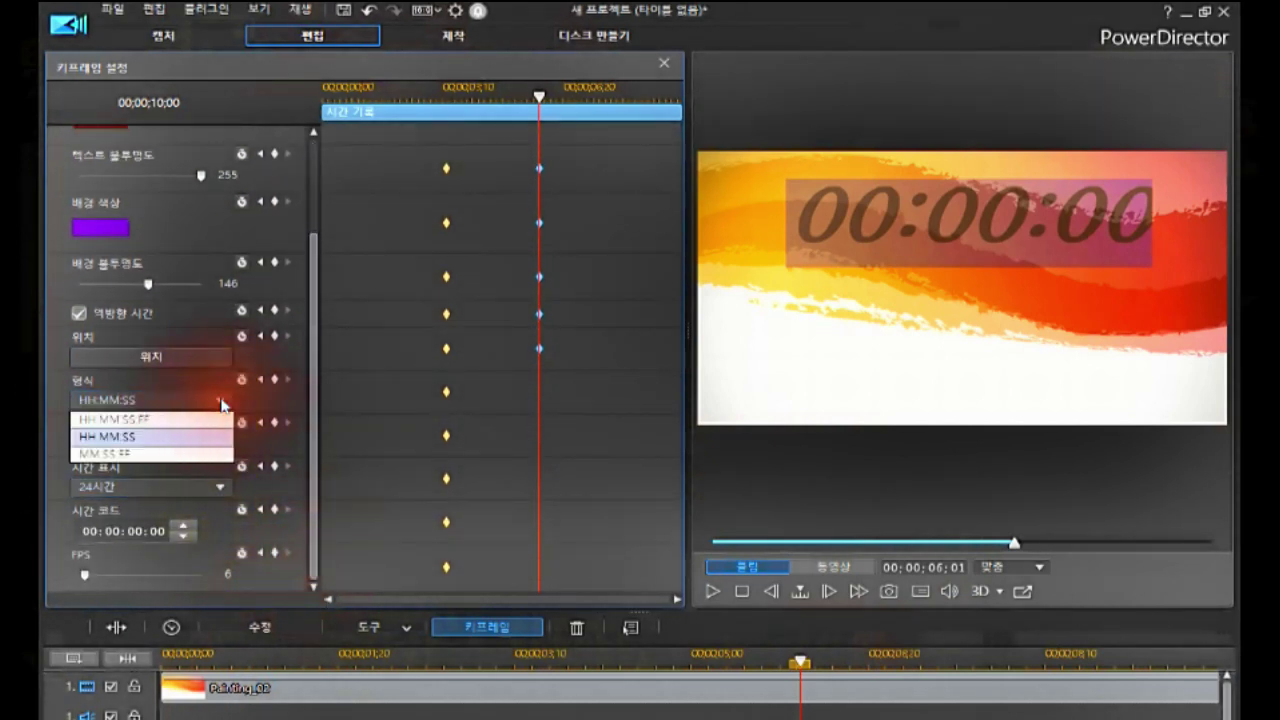
pyautogui.click(138, 452)
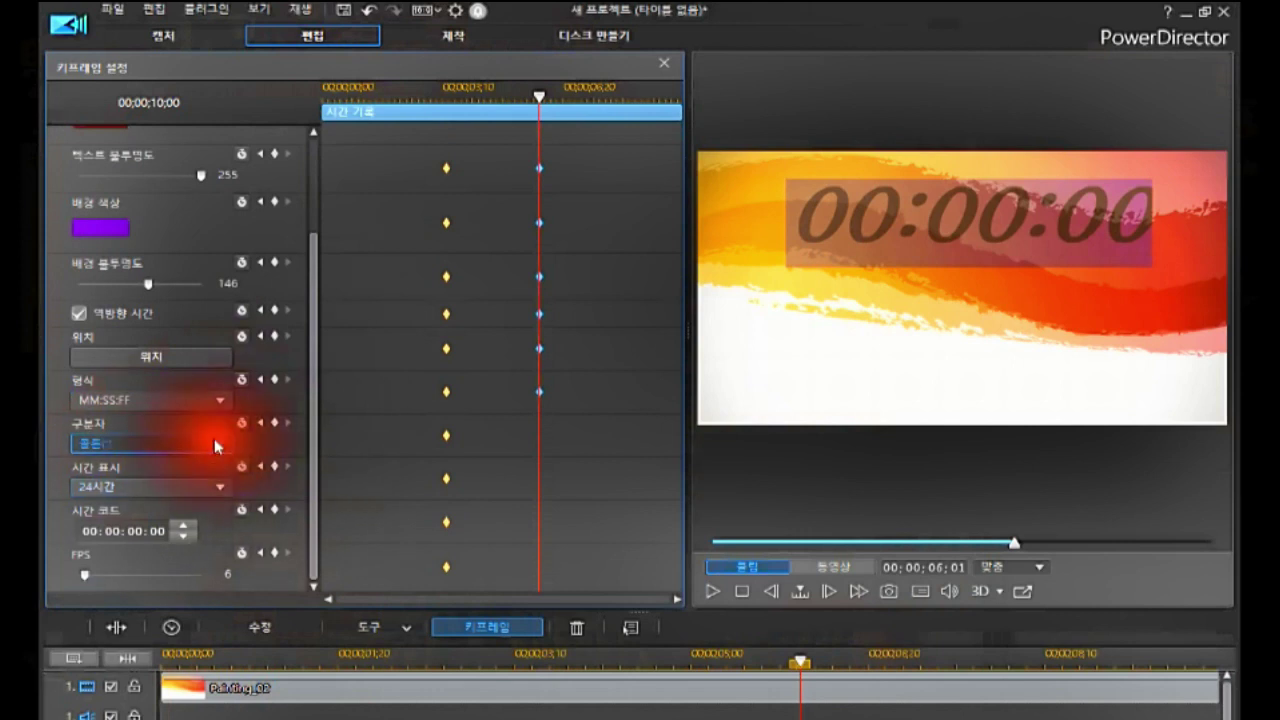
# Step: Set the 구분자 to 쉼표(,) and the 시간 표시 to 12시간
pyautogui.click(214, 438)
pyautogui.click(151, 462)
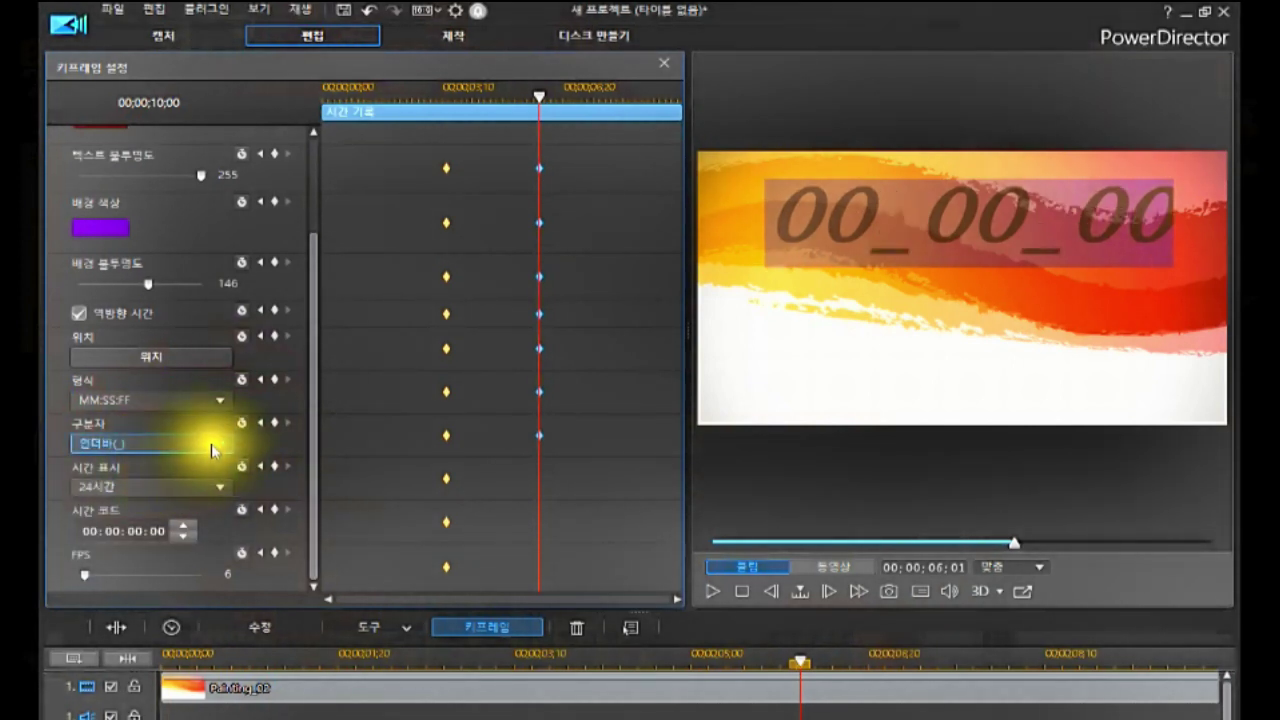
pyautogui.click(219, 439)
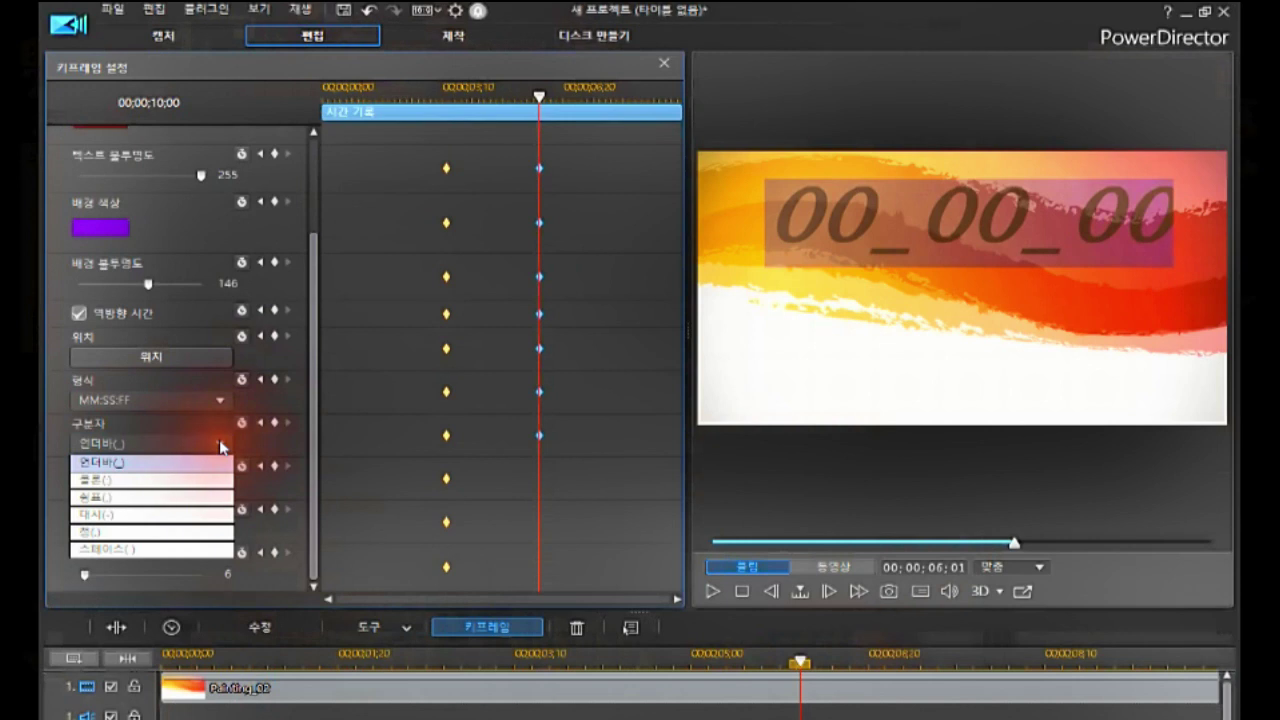
pyautogui.click(135, 500)
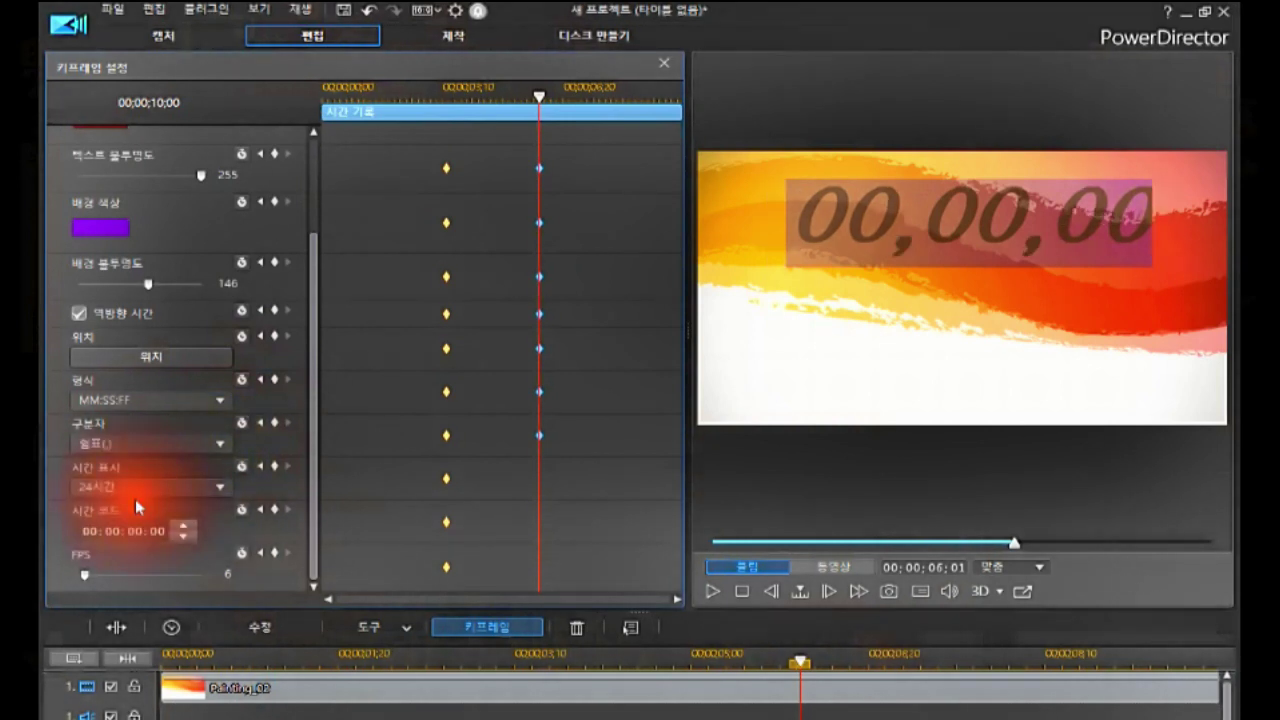
pyautogui.click(216, 486)
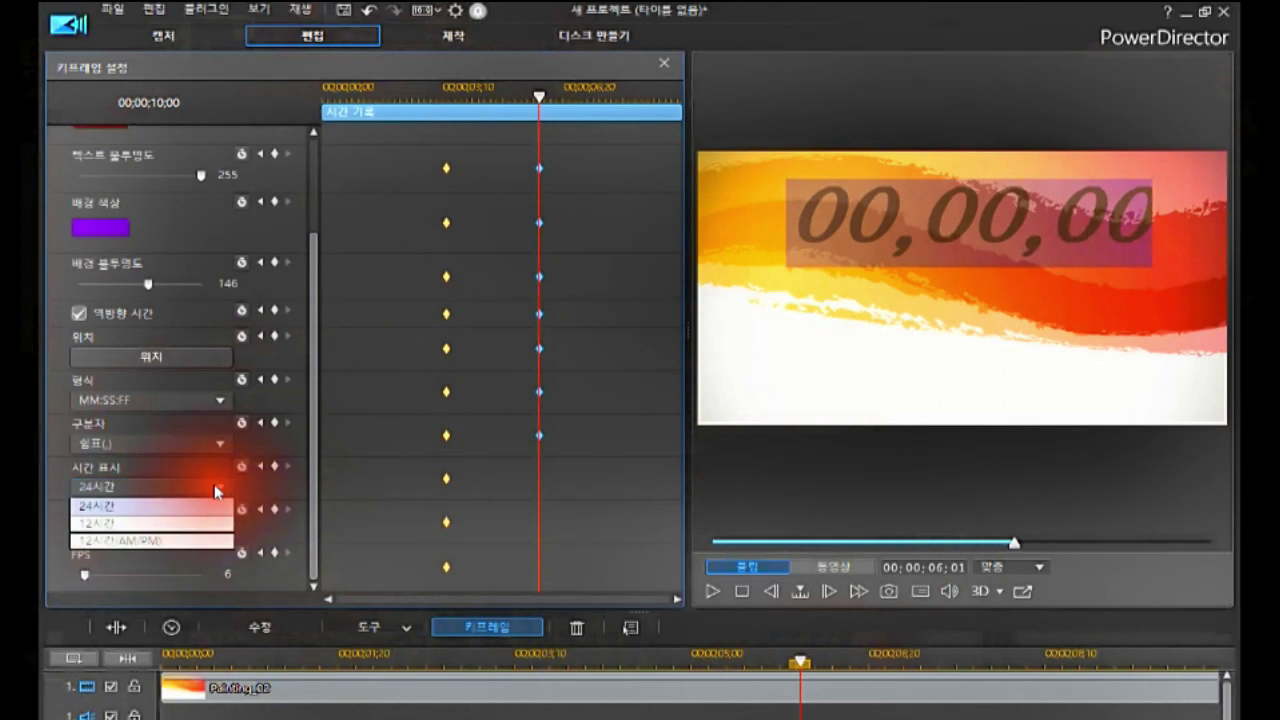
pyautogui.click(171, 522)
# Step: Set the 시간 코드 to 00:00:08:00 and reduce the FPS to 1
pyautogui.click(132, 533)
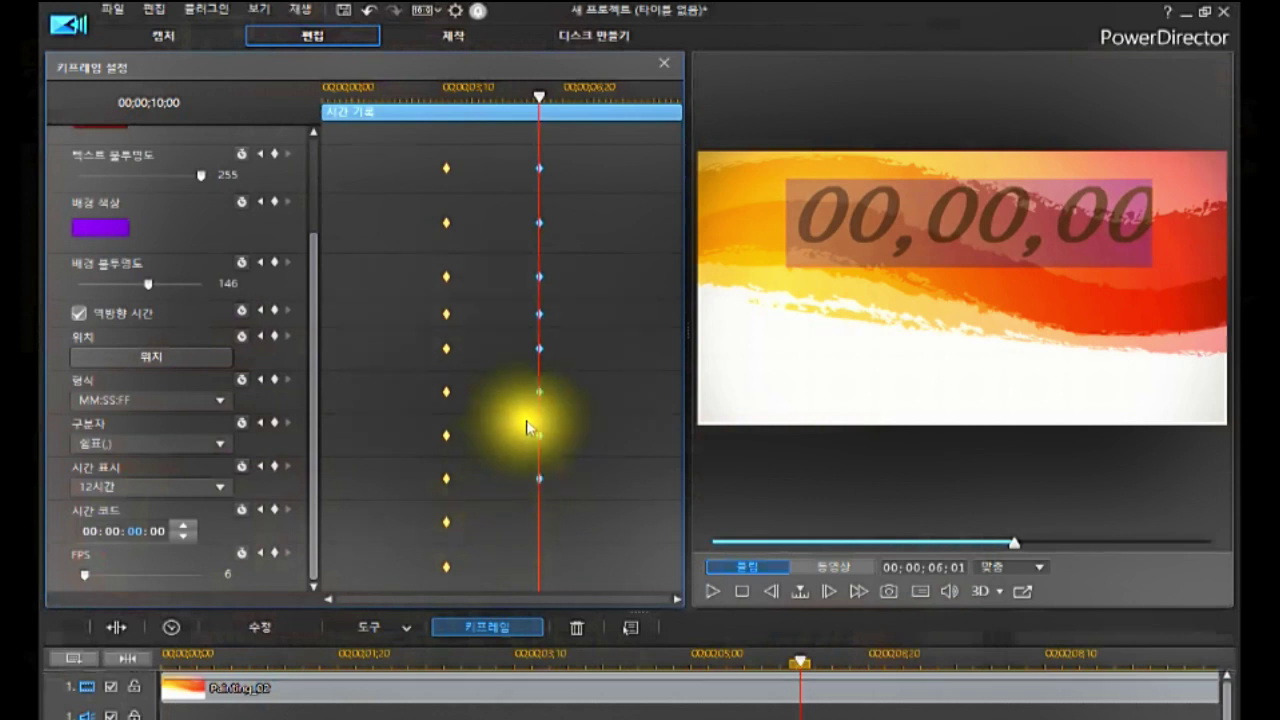
pyautogui.click(123, 529)
pyautogui.click(130, 531)
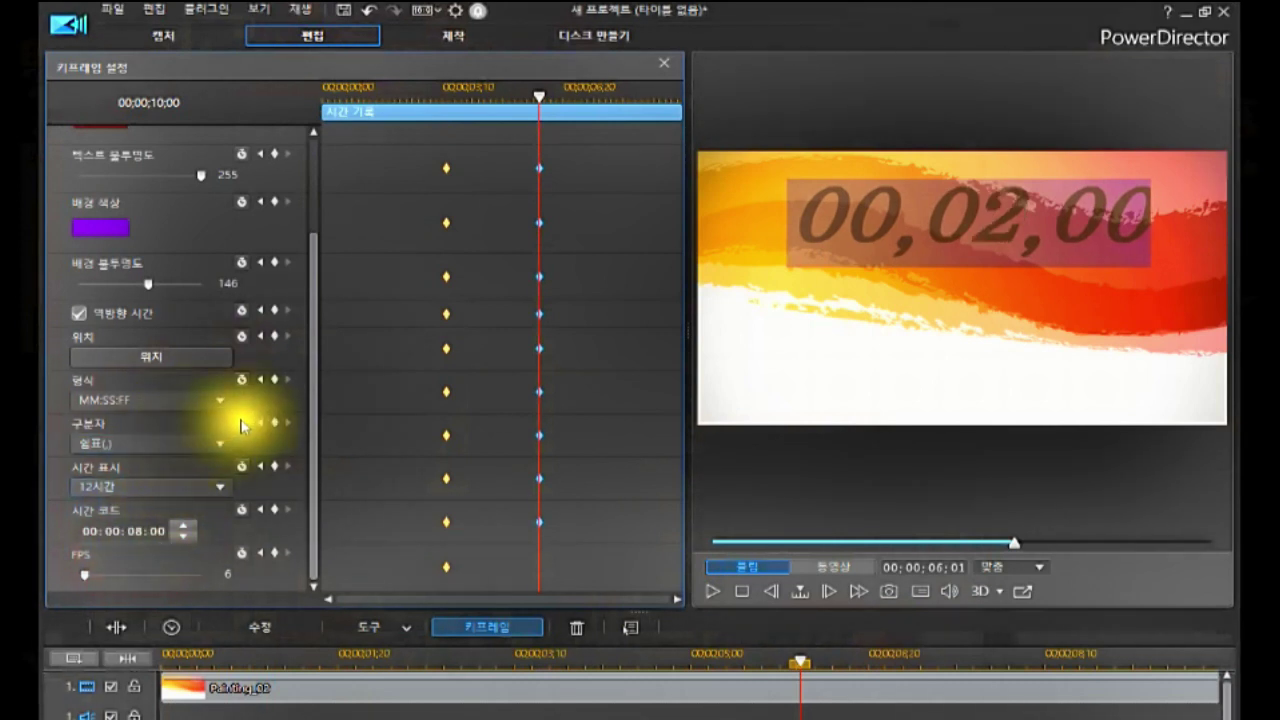
pyautogui.click(124, 352)
pyautogui.click(143, 531)
pyautogui.click(148, 538)
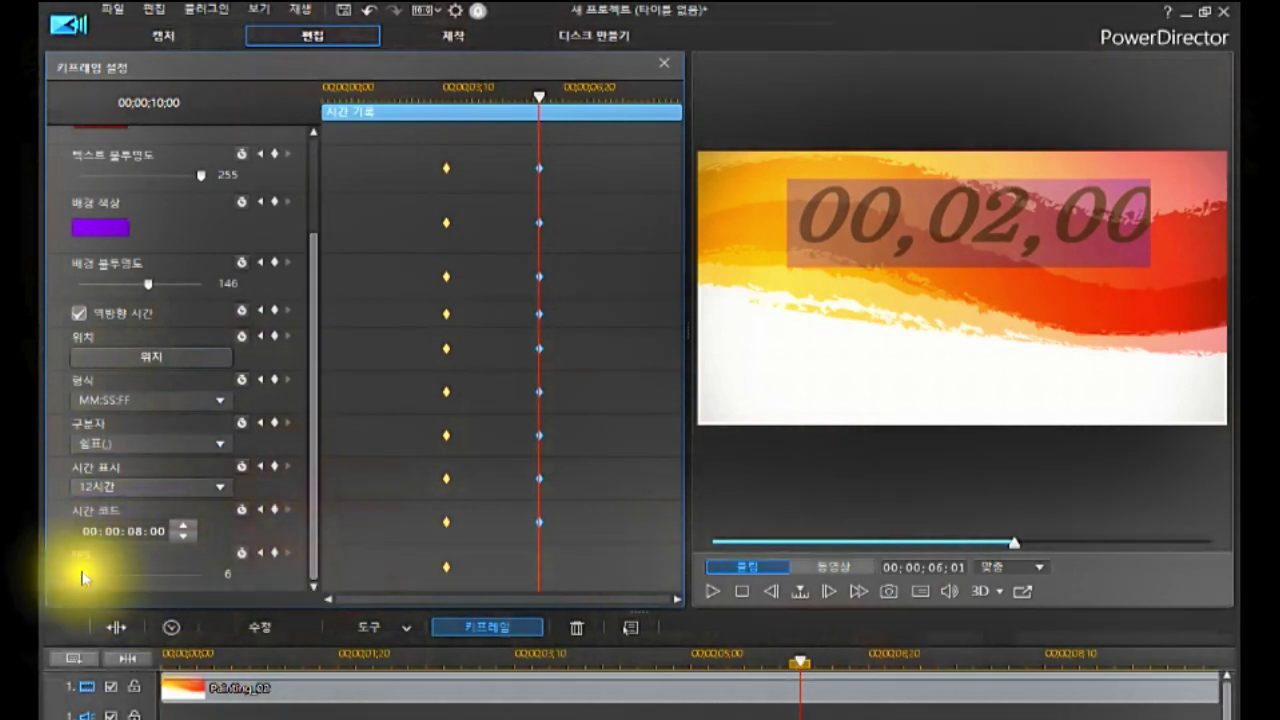
pyautogui.moveTo(84, 576); pyautogui.dragTo(39, 564)
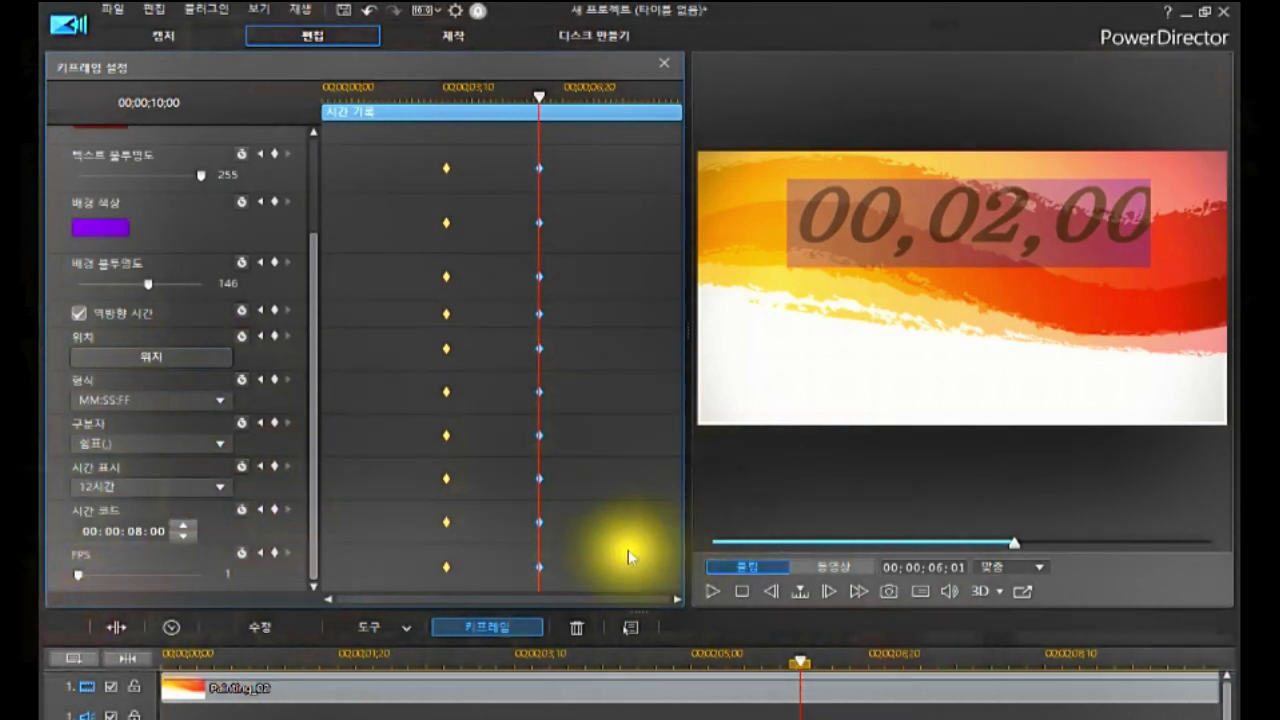
# Step: Play the clip from the beginning to check the keyframed time code, and close the keyframe settings
pyautogui.click(737, 592)
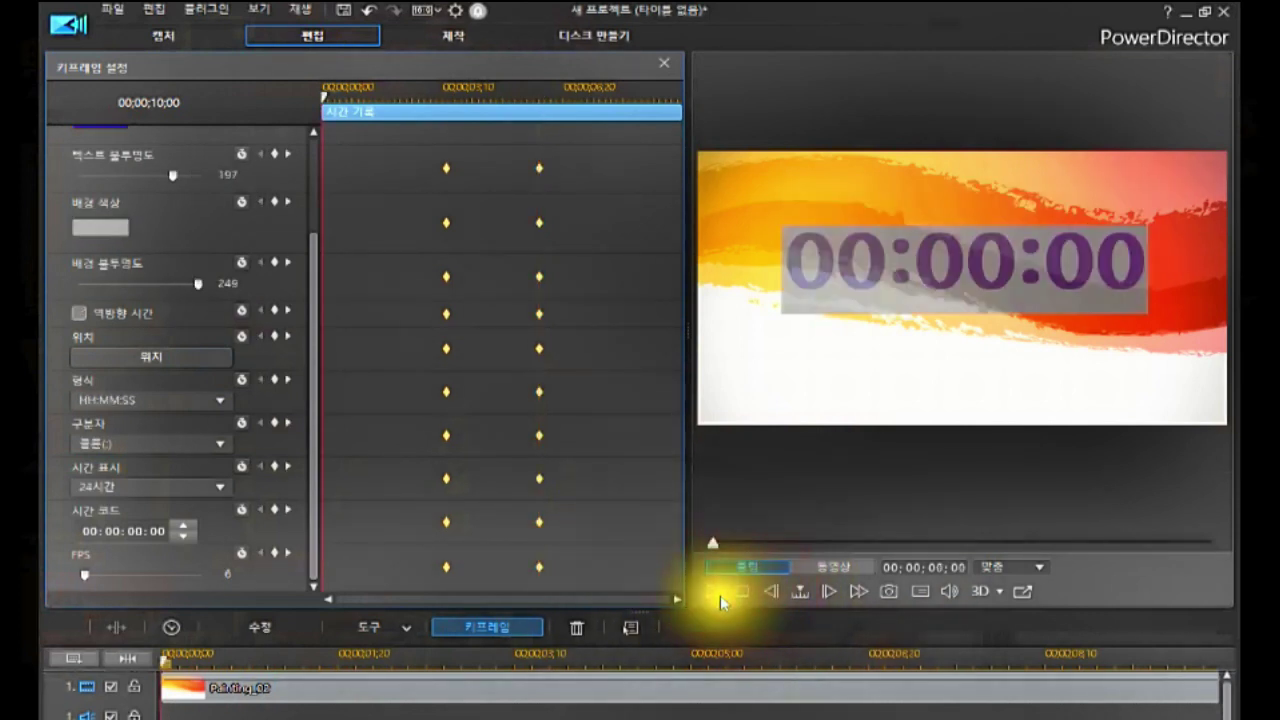
pyautogui.click(713, 592)
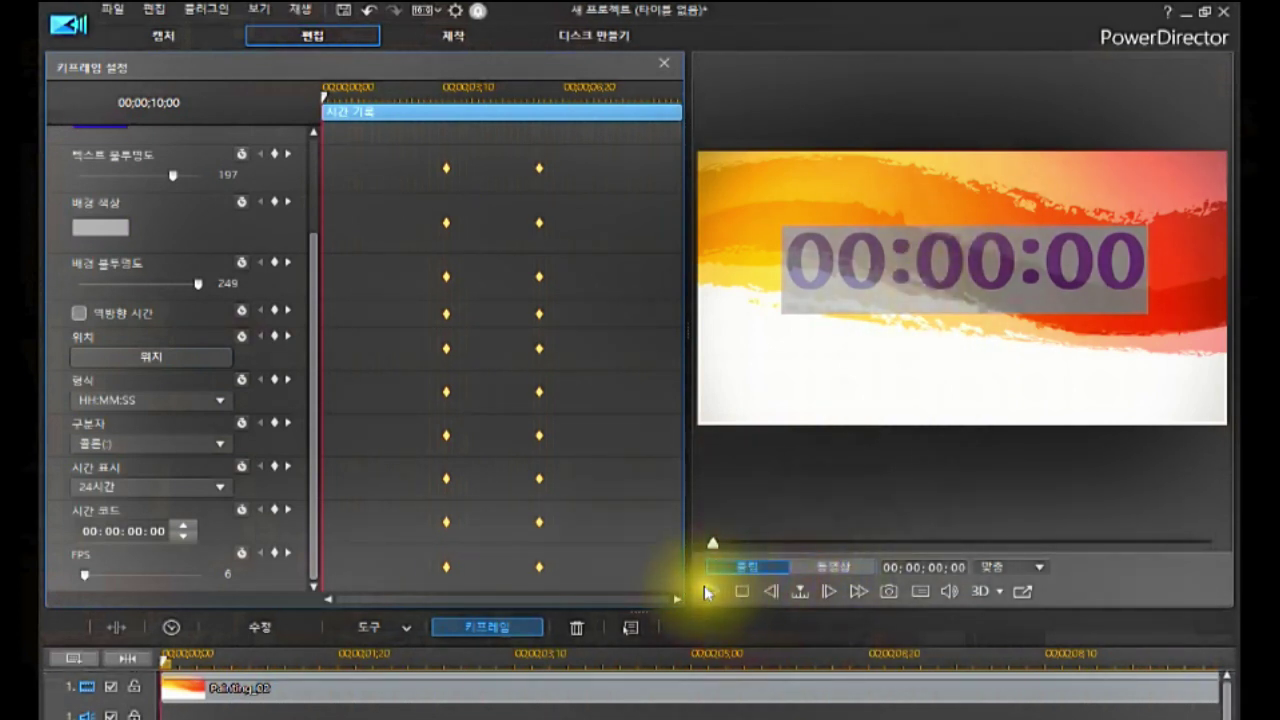
pyautogui.click(660, 60)
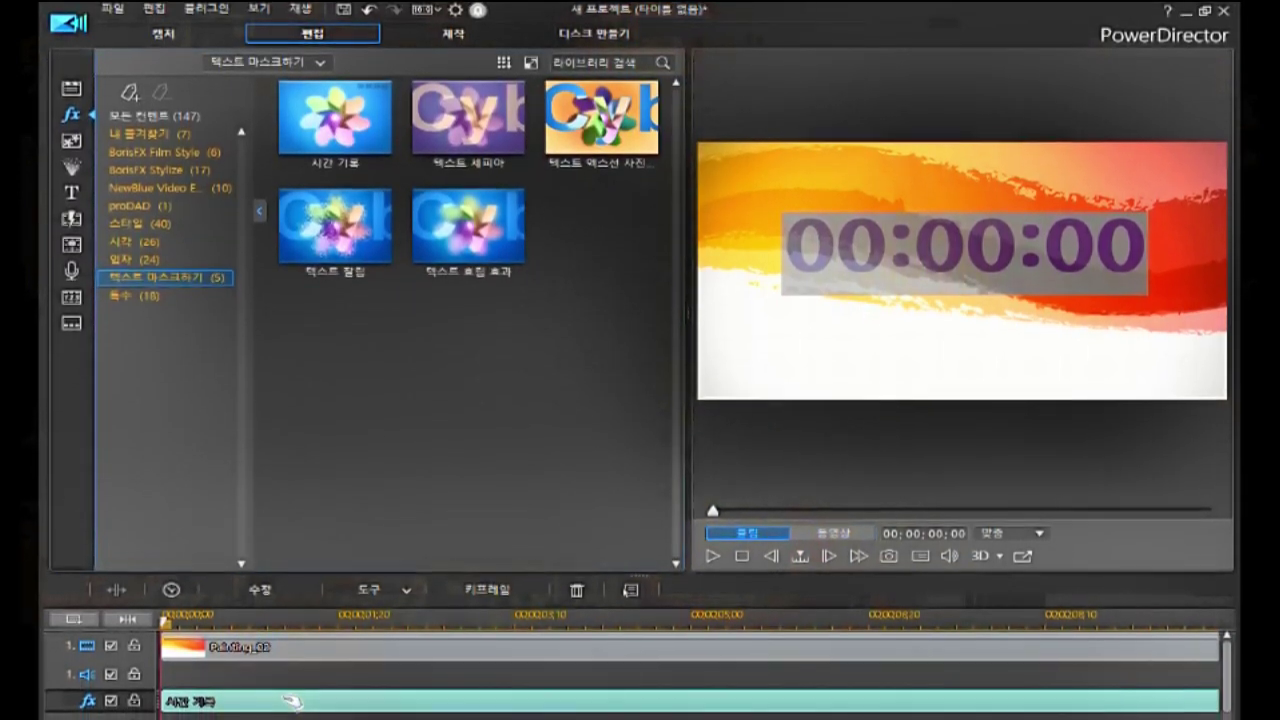
# Step: Remove the 시간 기록 effect from the timeline and put the 텍스트 세피아 effect at the start of the effect track
pyautogui.press('Delete')
pyautogui.click(500, 116)
pyautogui.moveTo(500, 116); pyautogui.dragTo(158, 650)
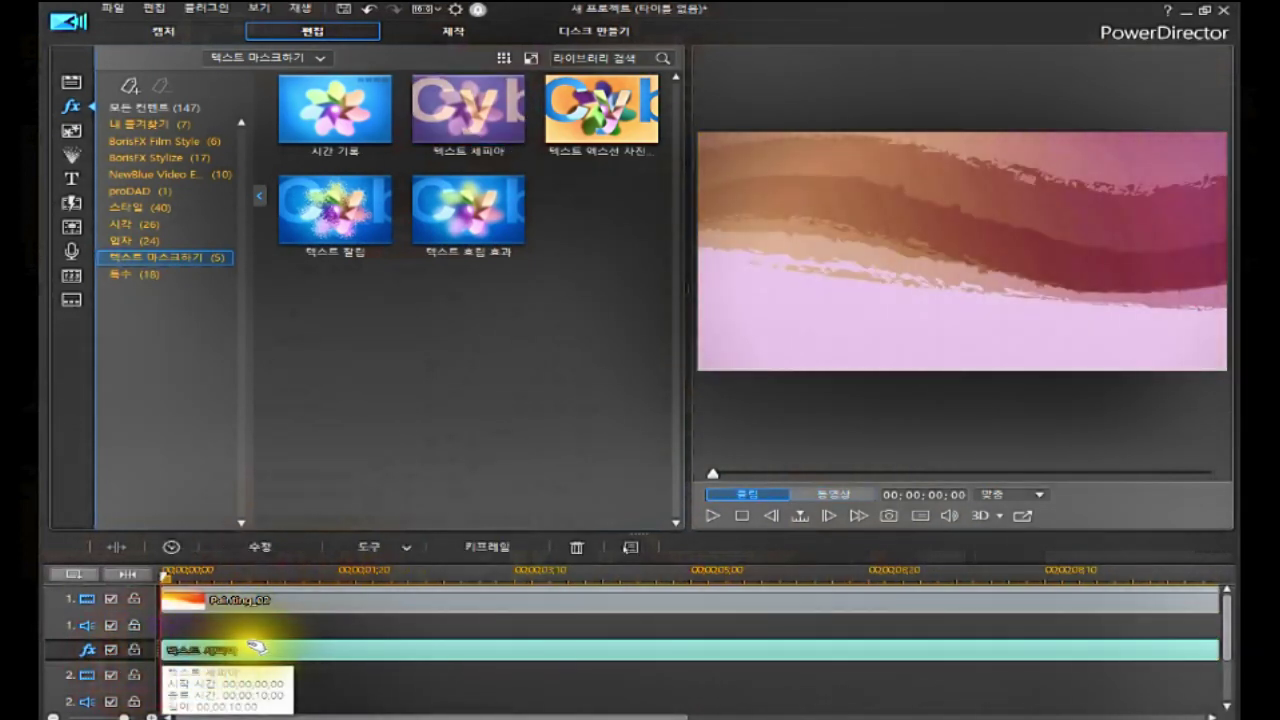
# Step: Move the playhead to 00;00;01;13 and open the settings of the 텍스트 세피아 effect on the effect track
pyautogui.click(313, 575)
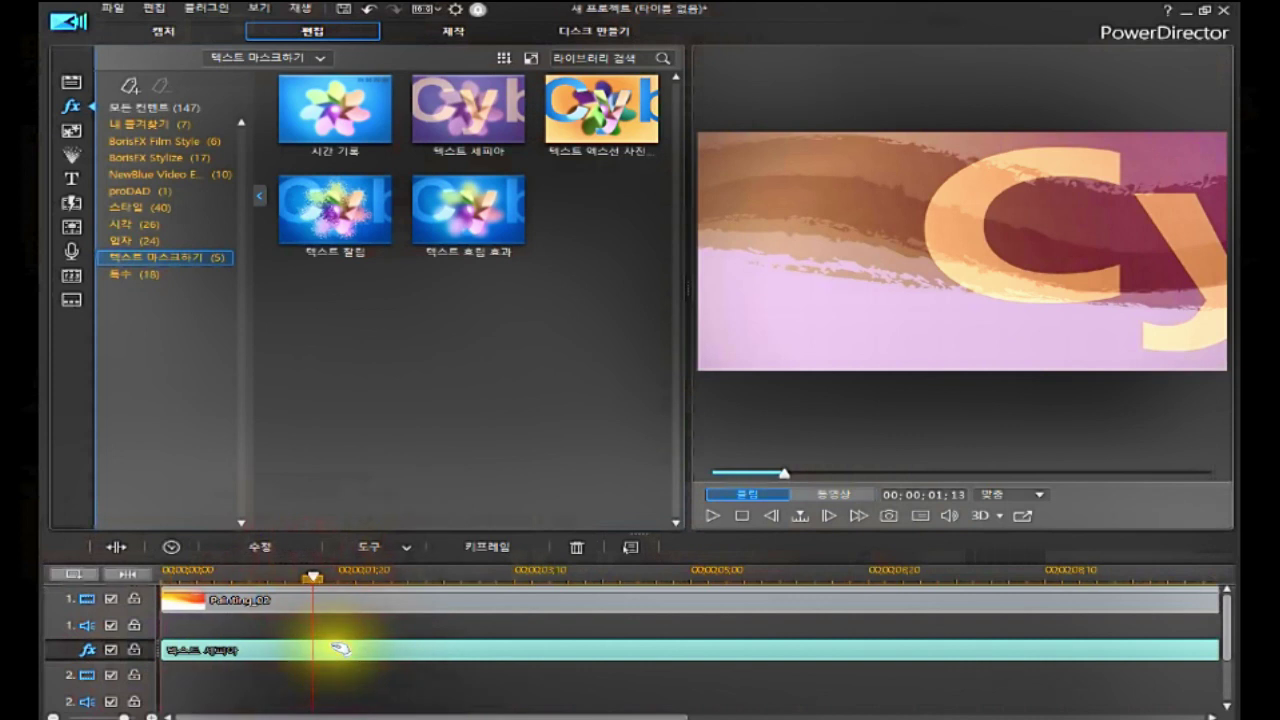
pyautogui.rightClick(340, 649)
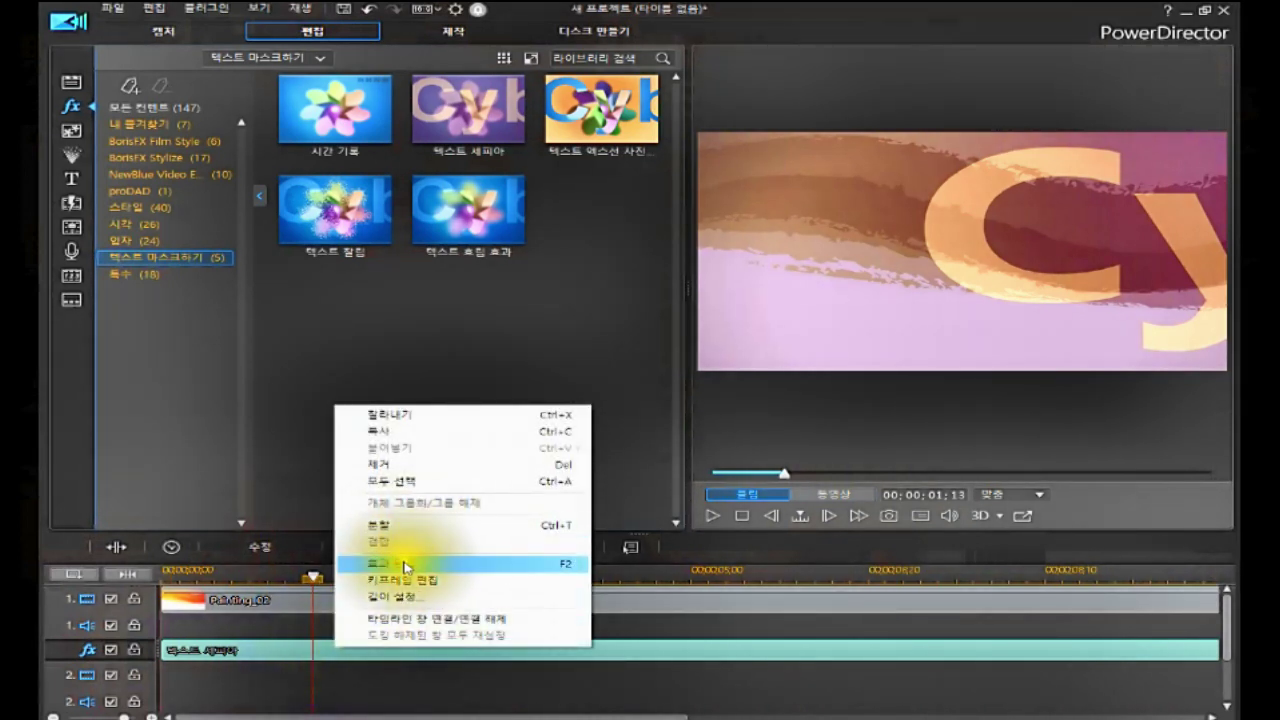
pyautogui.click(294, 651)
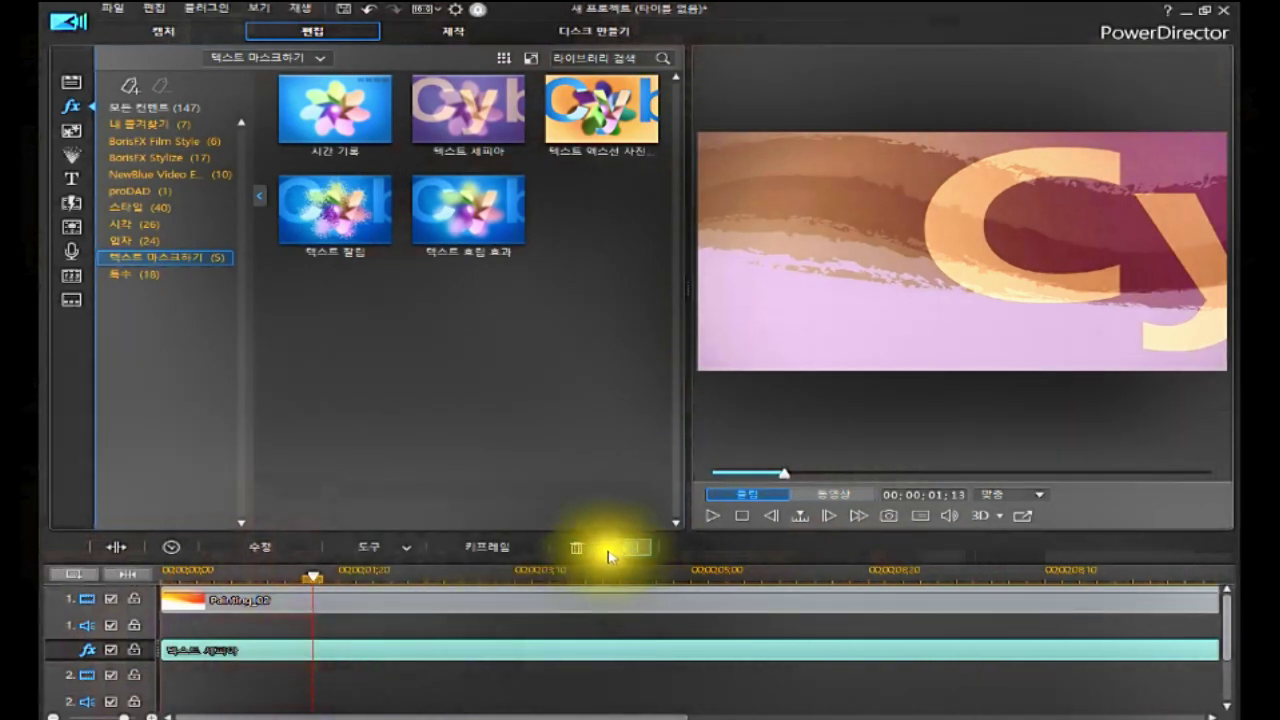
pyautogui.click(300, 651)
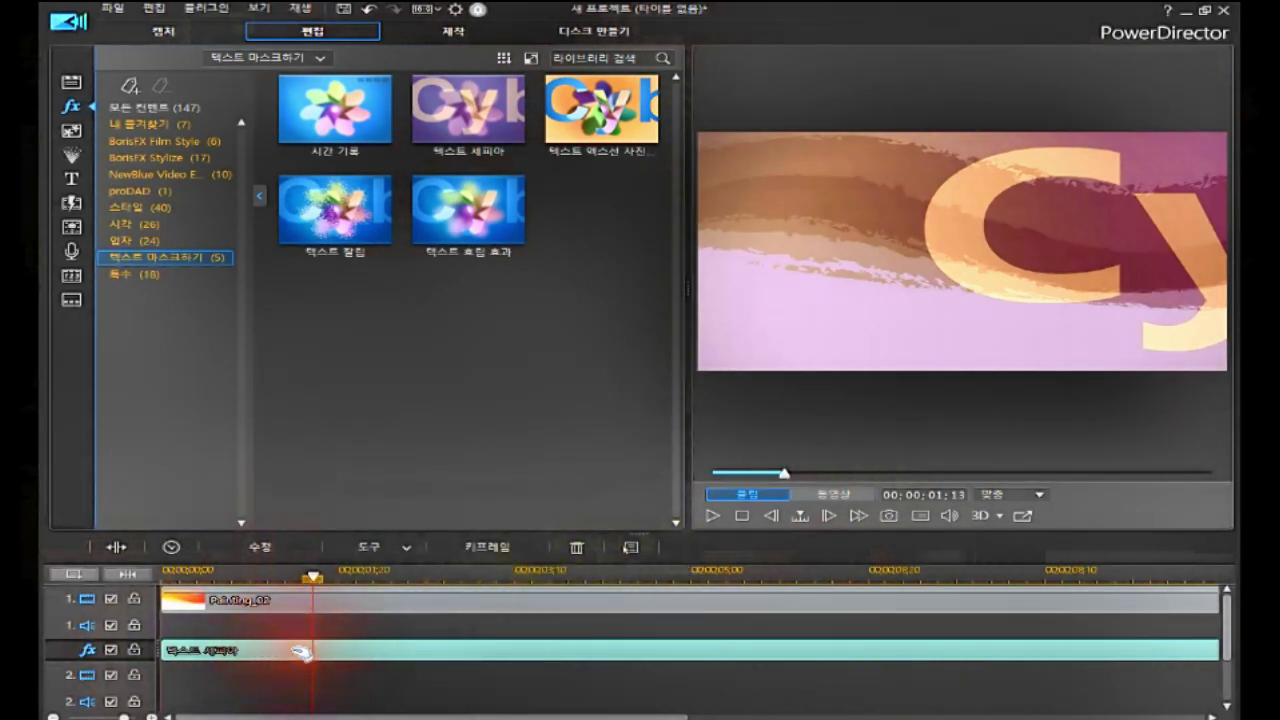
pyautogui.click(266, 552)
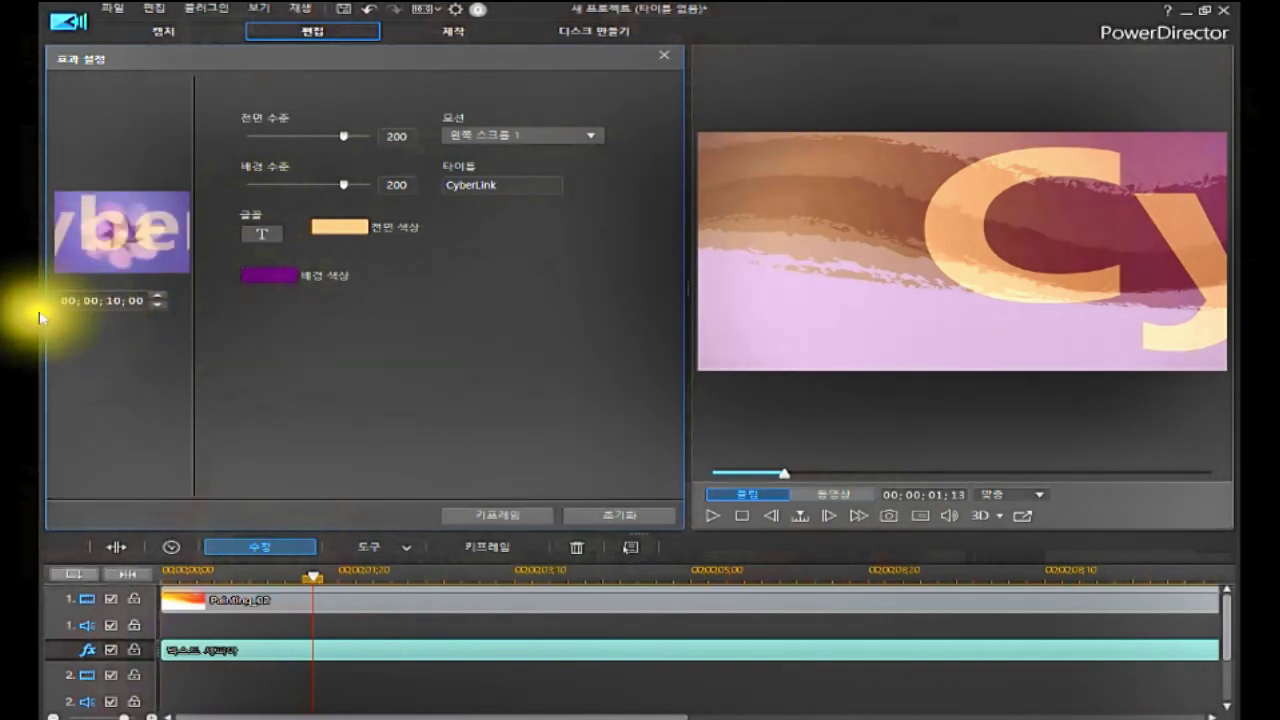
pyautogui.click(76, 300)
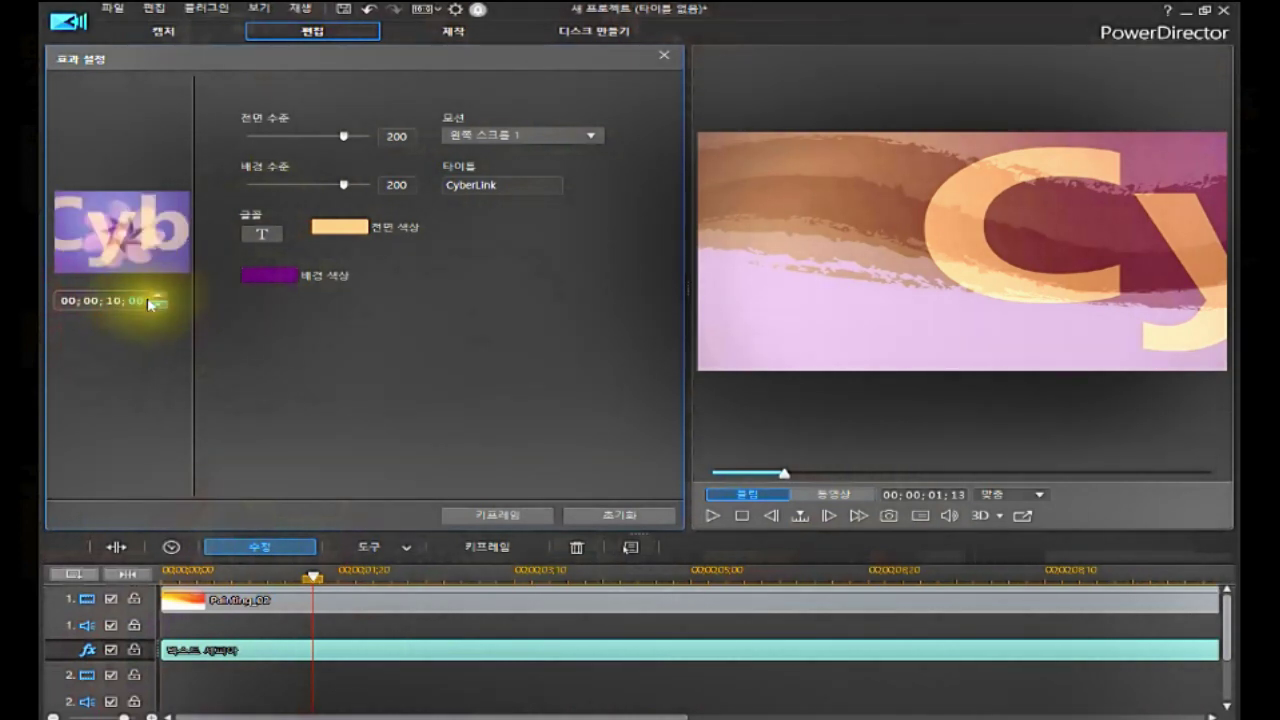
# Step: Choose the a태백산맥 font for the mask text in the font settings
pyautogui.click(266, 240)
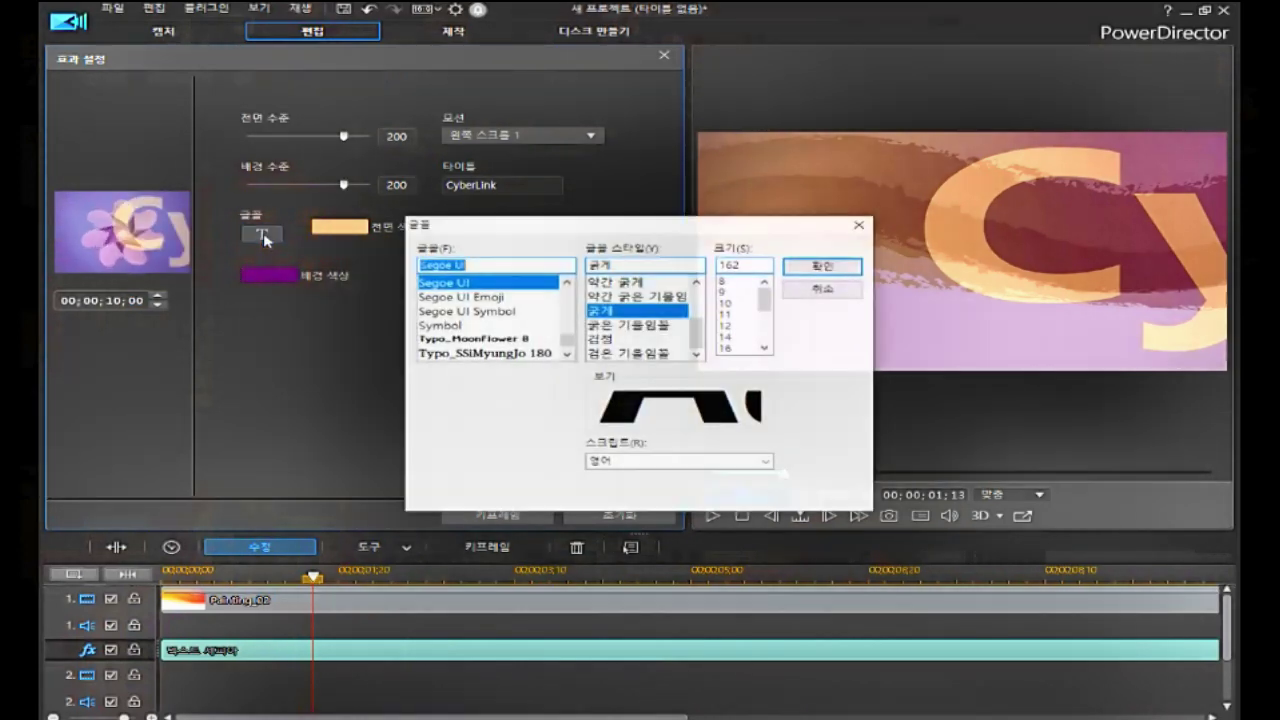
pyautogui.click(570, 340)
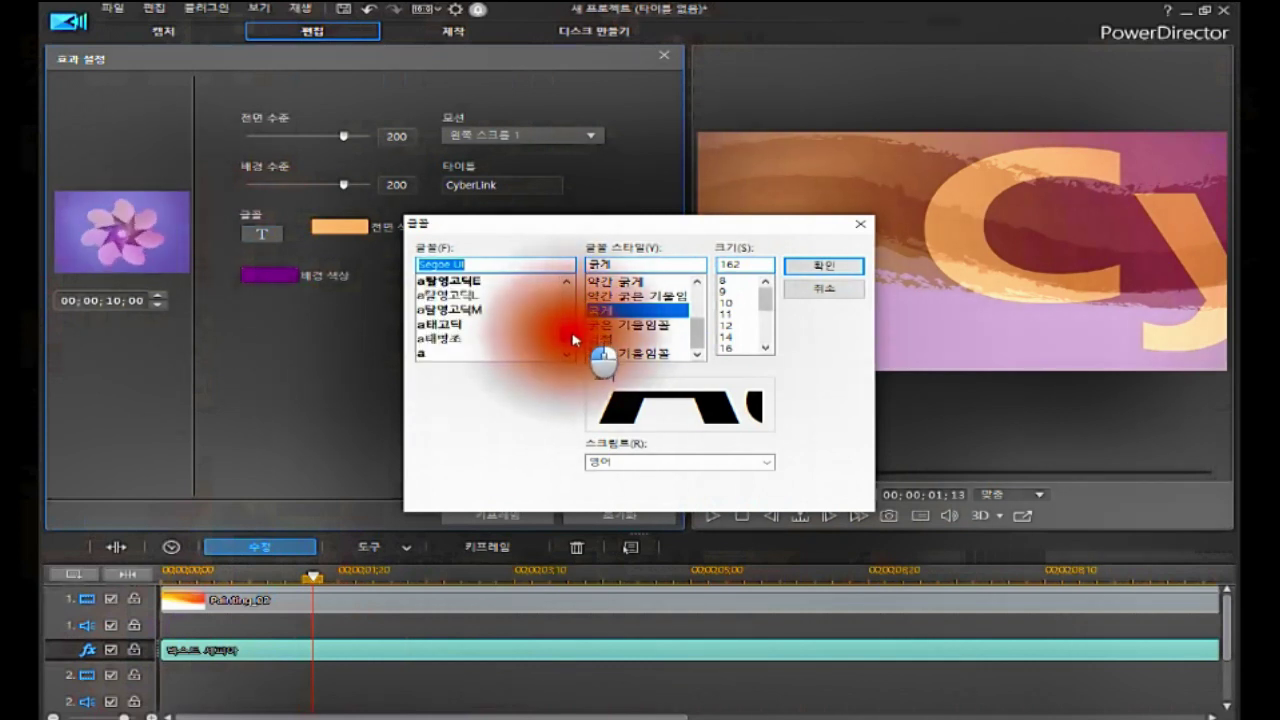
pyautogui.click(573, 340)
pyautogui.click(573, 340)
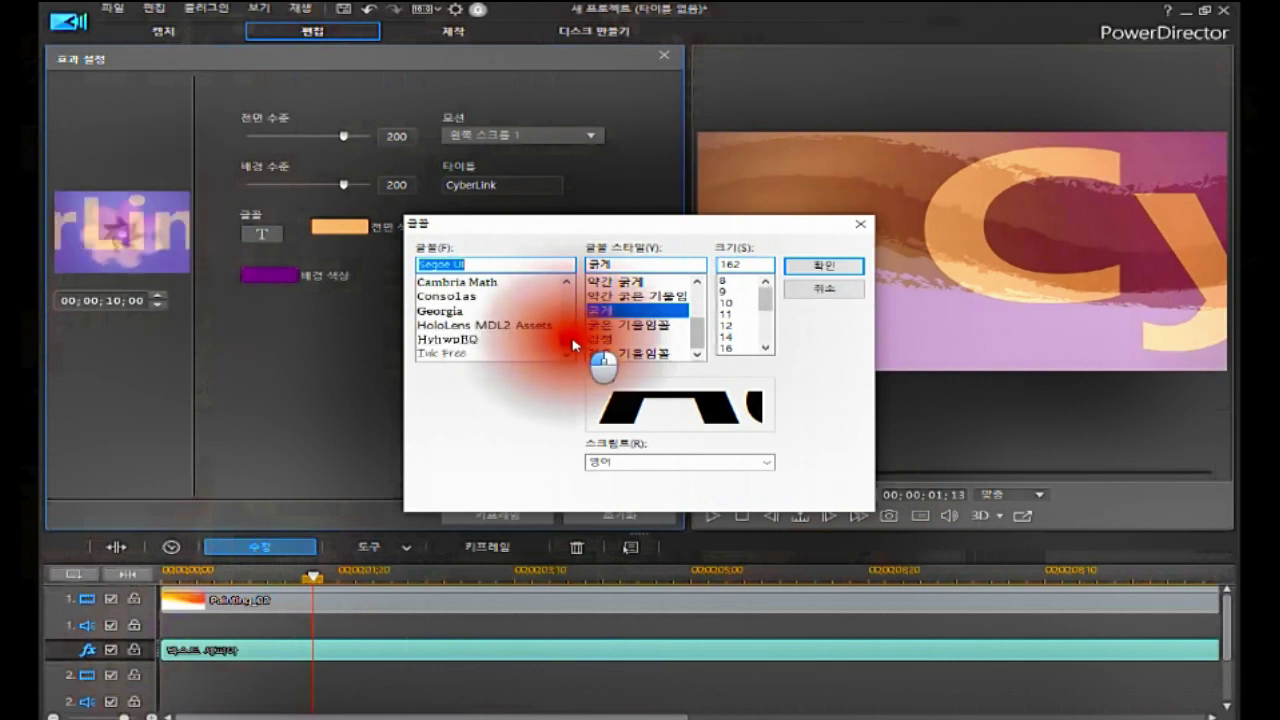
pyautogui.click(573, 342)
pyautogui.click(575, 341)
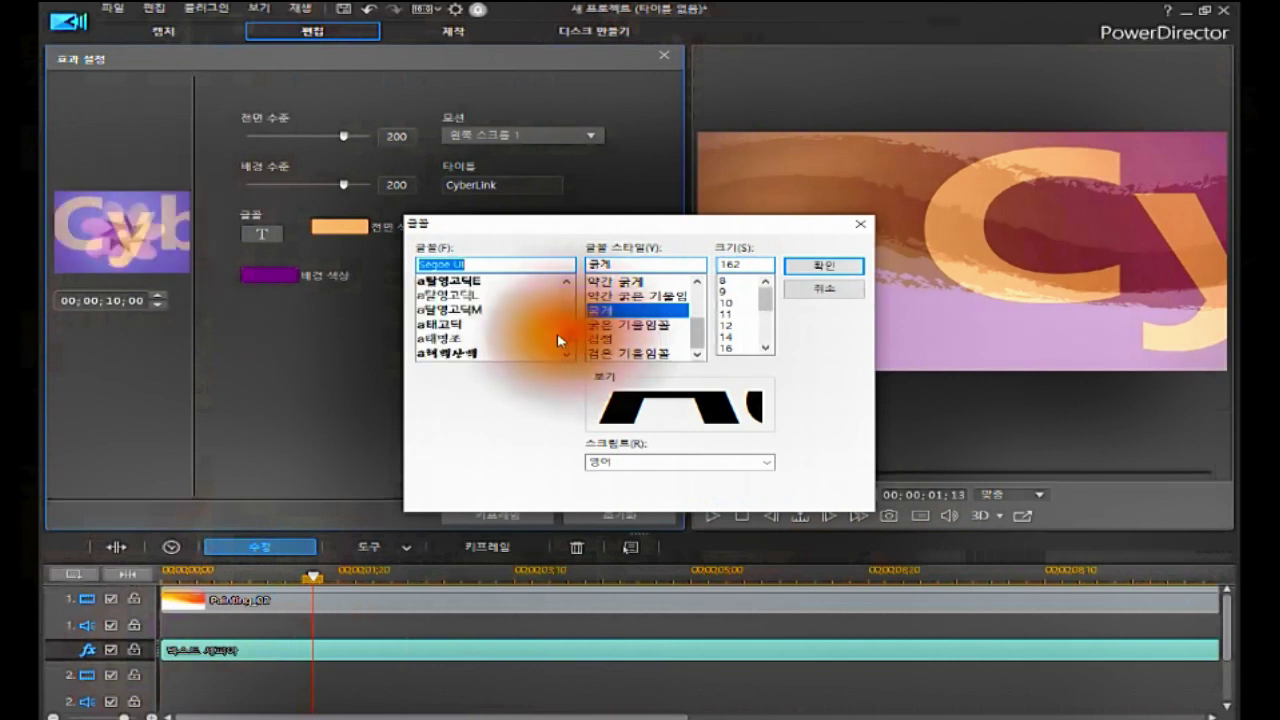
pyautogui.click(465, 353)
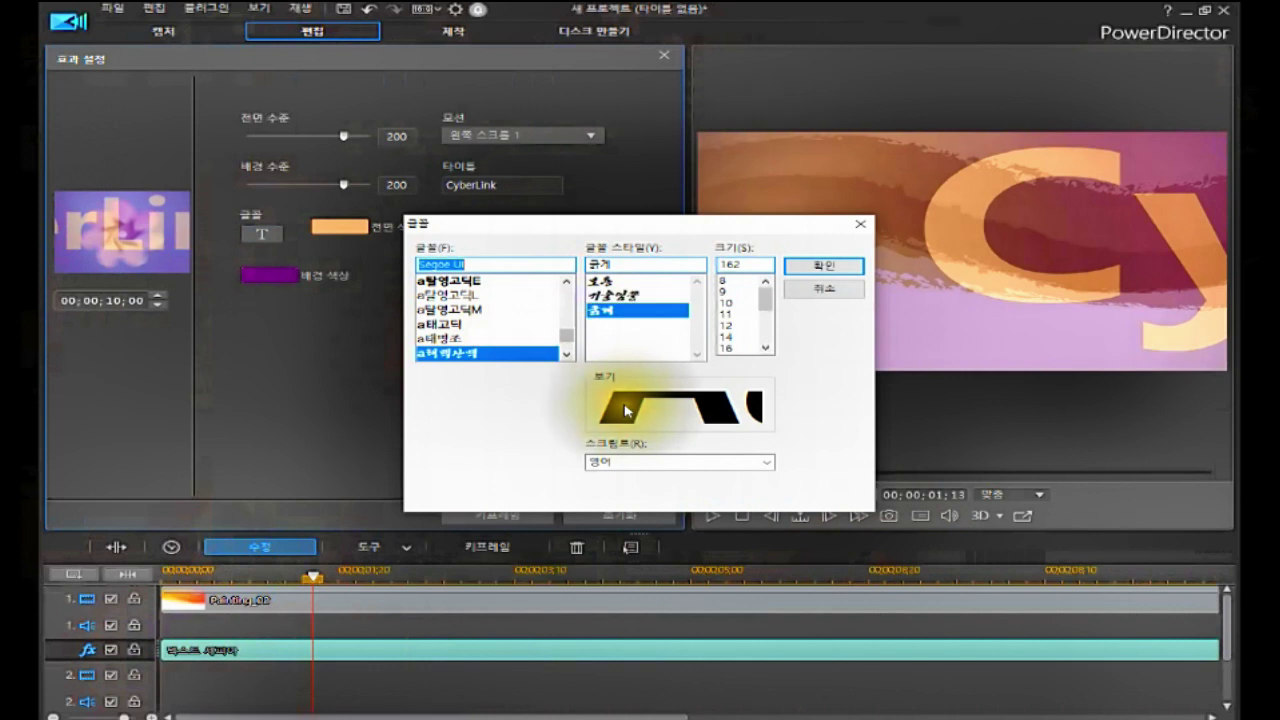
# Step: Set the font style to 보통, enter a smaller font size and apply the font settings
pyautogui.click(624, 296)
pyautogui.click(608, 283)
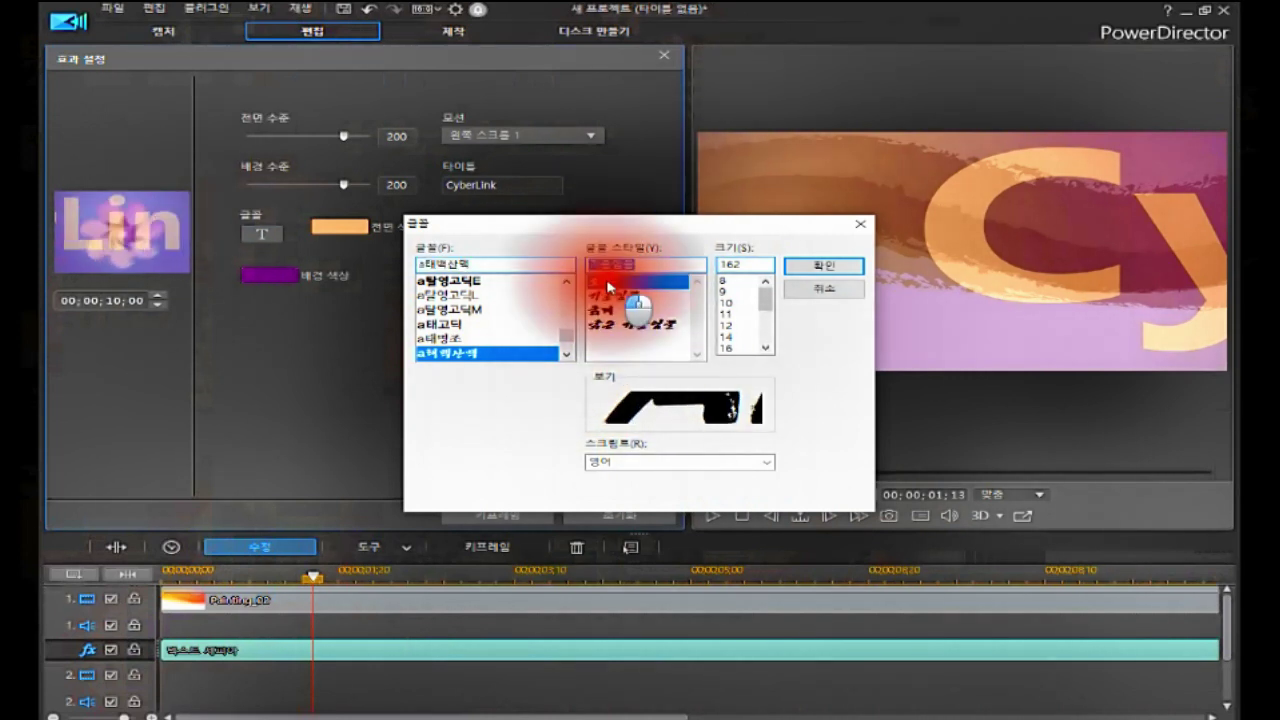
pyautogui.moveTo(764, 304); pyautogui.dragTo(790, 330)
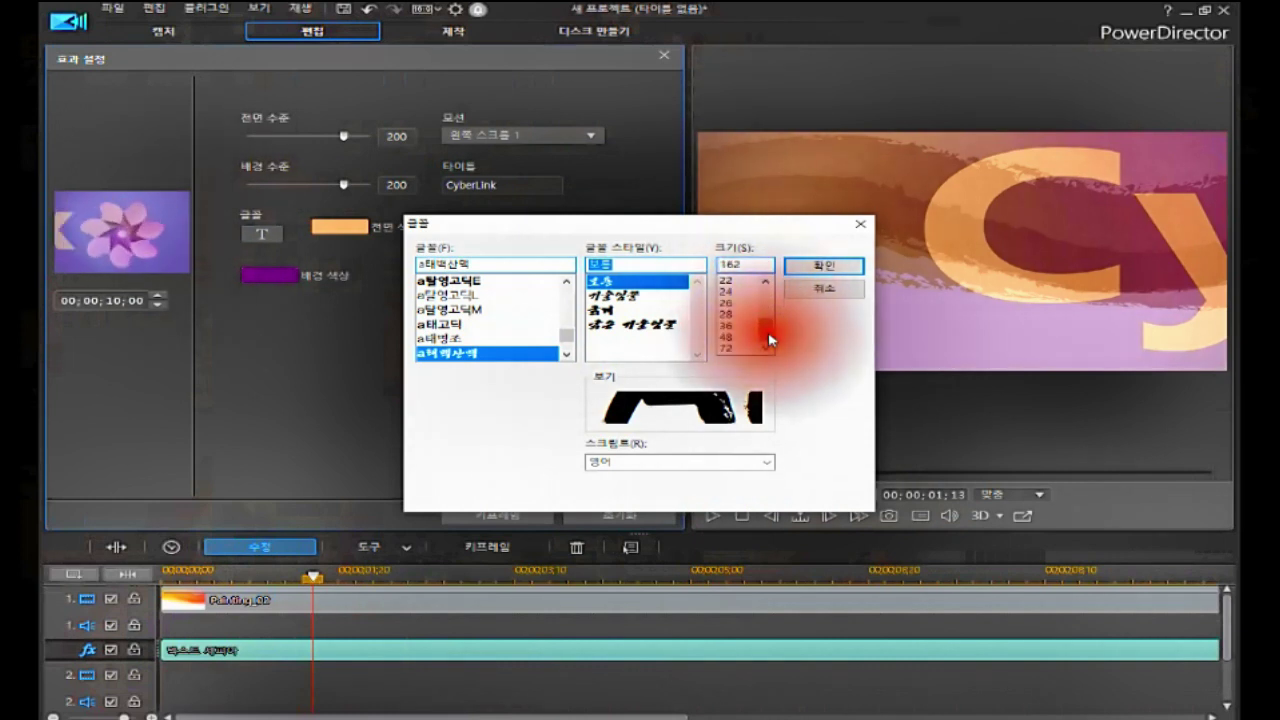
pyautogui.click(727, 325)
pyautogui.moveTo(737, 270)
pyautogui.mouseDown()
pyautogui.moveTo(711, 265)
pyautogui.moveTo(738, 263)
pyautogui.mouseUp()
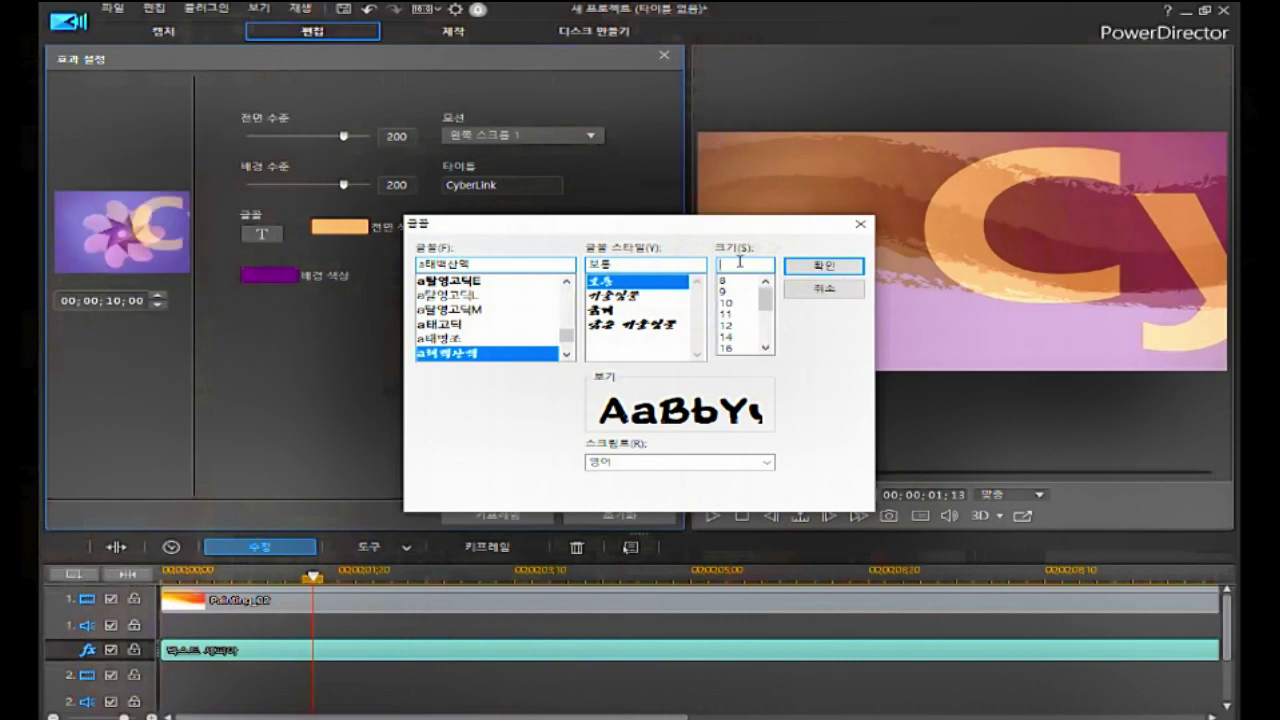
pyautogui.click(823, 265)
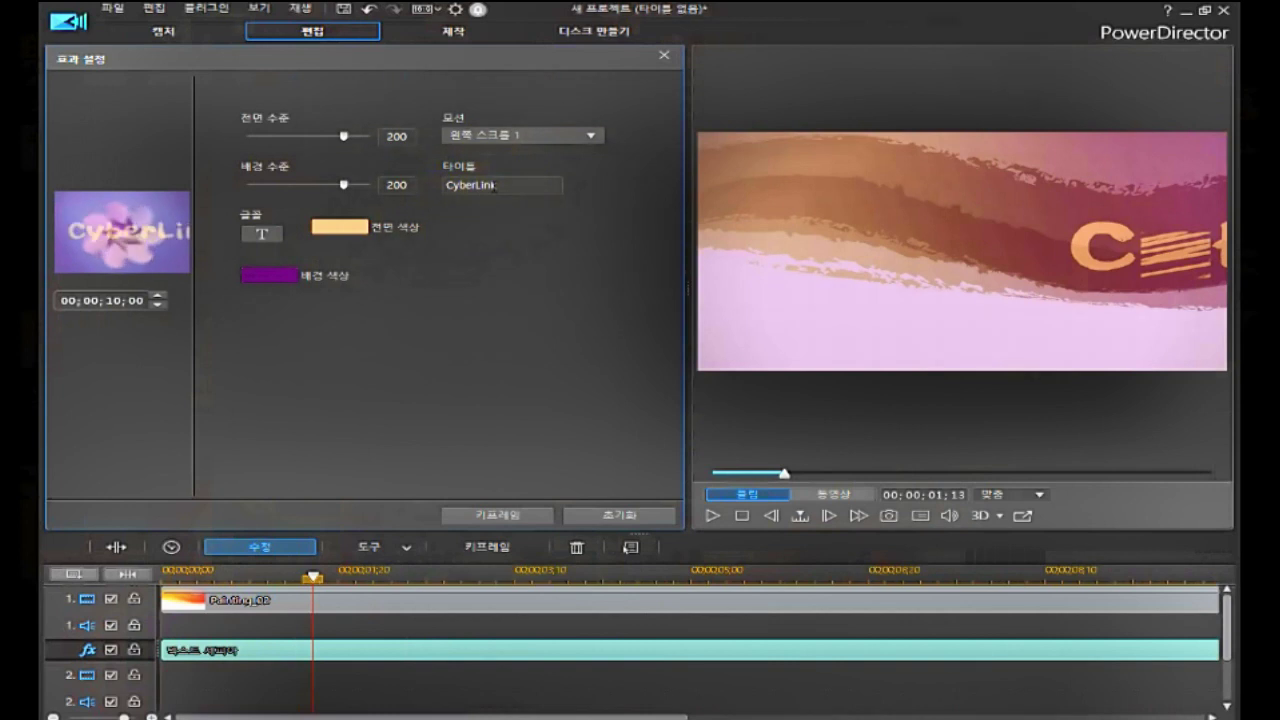
# Step: Replace the 타이틀 text with 파워디렉터18 기본 다지기 and choose 왼쪽 스크롤 1 as the 모션
pyautogui.click(506, 185)
pyautogui.moveTo(506, 185); pyautogui.dragTo(443, 189)
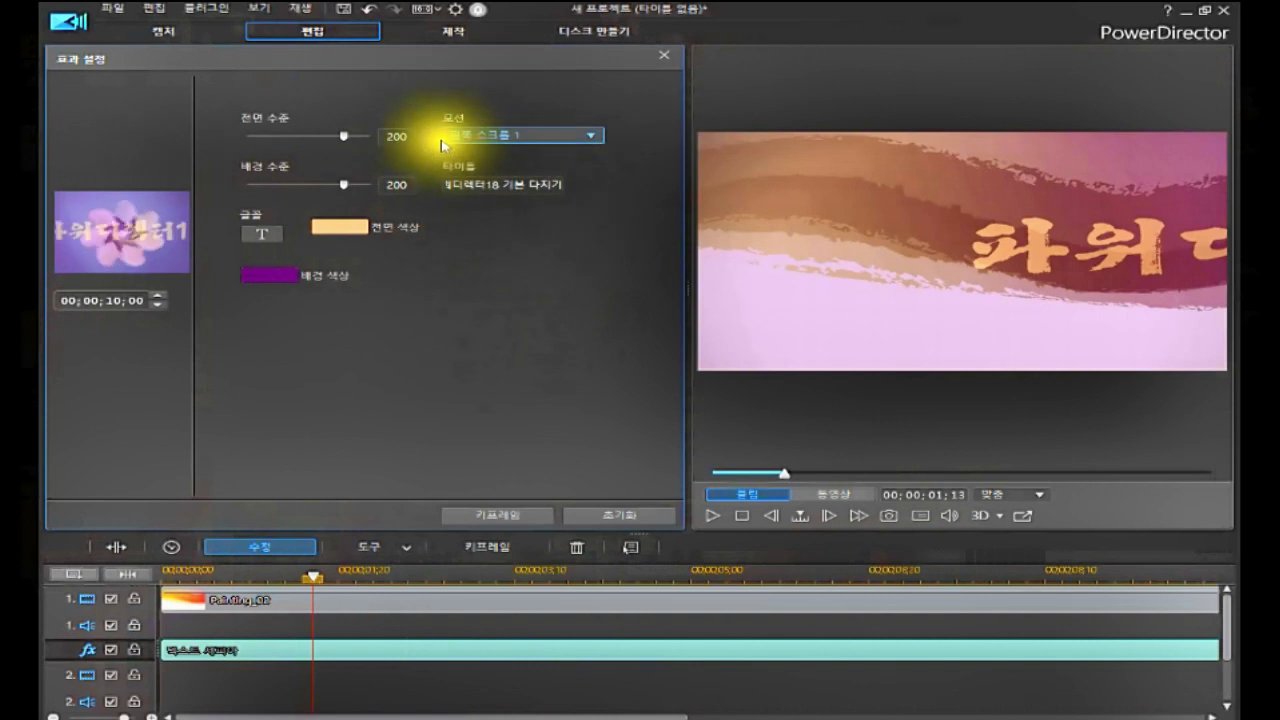
pyautogui.click(593, 137)
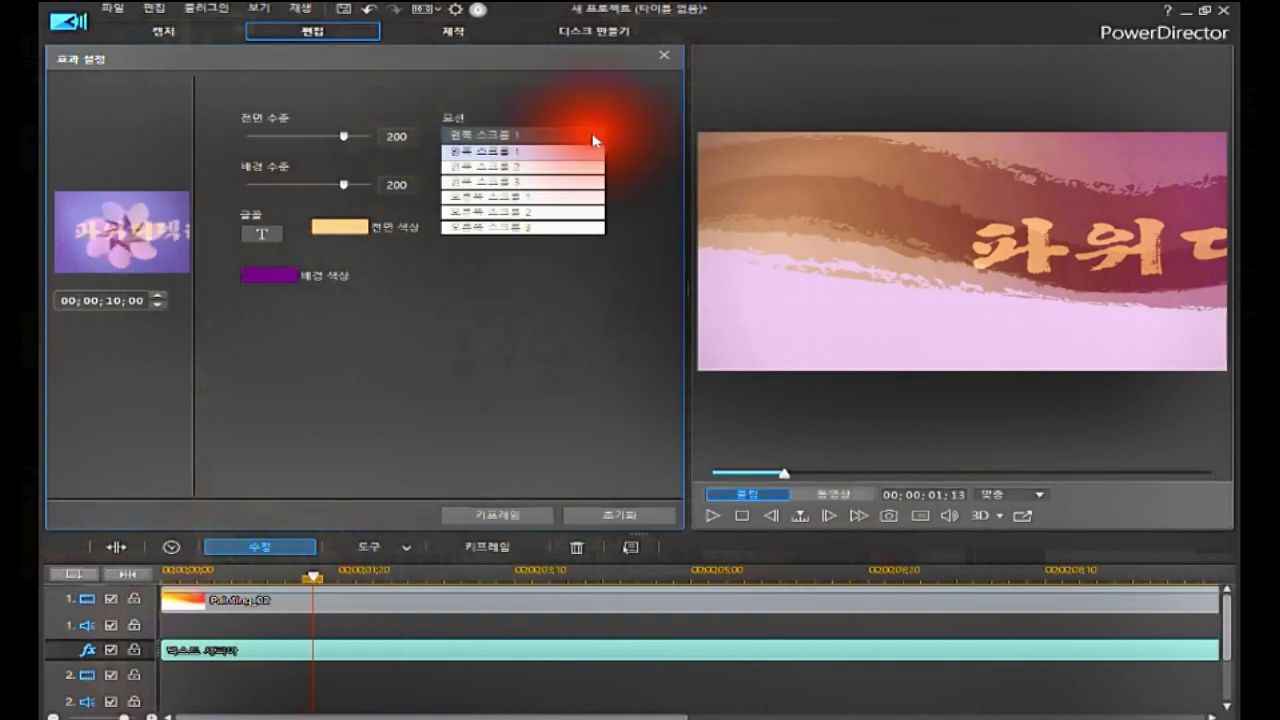
pyautogui.click(541, 153)
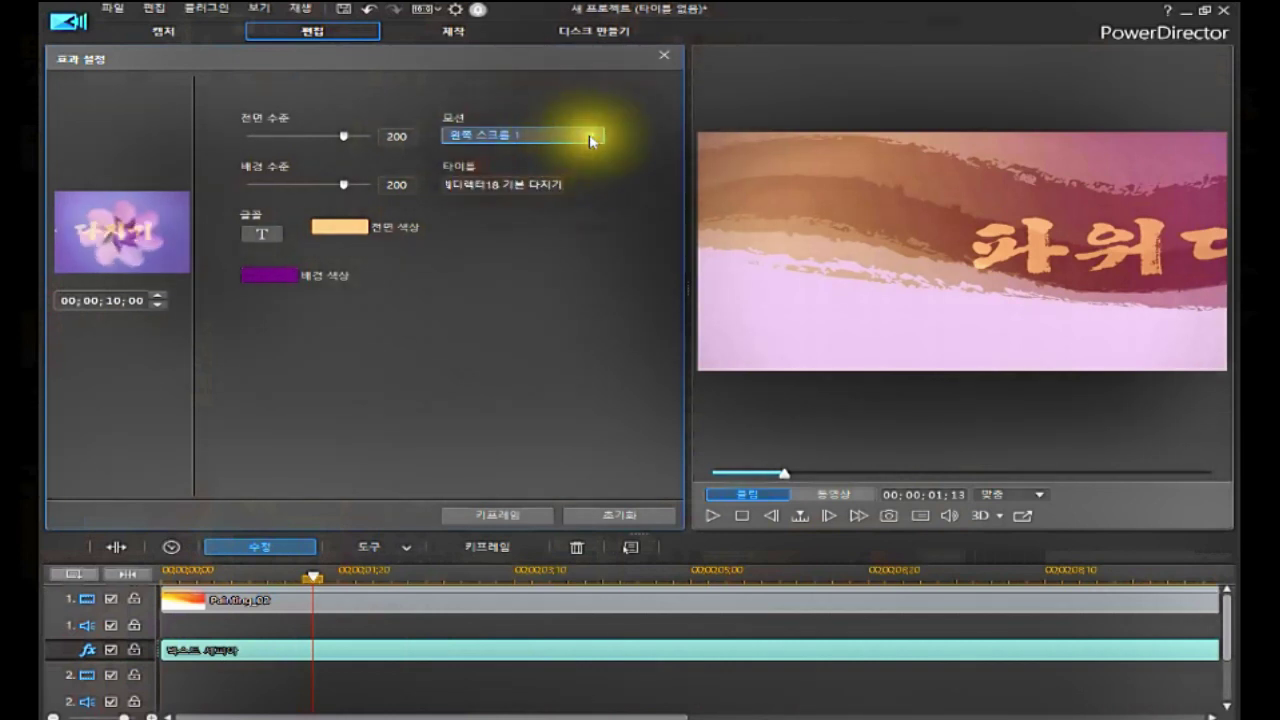
# Step: Try the 모션 options 왼쪽 스크롤 2, 왼쪽 스크롤 3, 오른쪽 스크롤 1 and 오른쪽 스크롤 2, and return to 왼쪽 스크롤 1
pyautogui.click(590, 140)
pyautogui.click(501, 165)
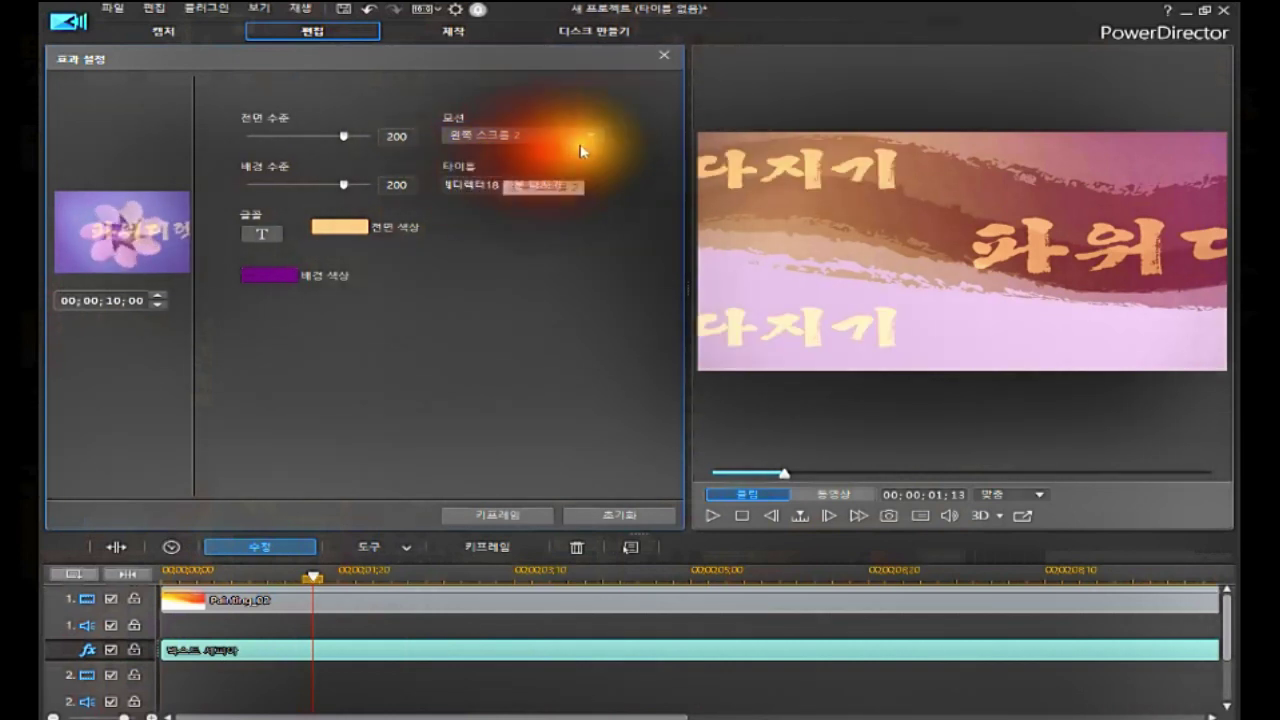
pyautogui.click(592, 138)
pyautogui.click(506, 178)
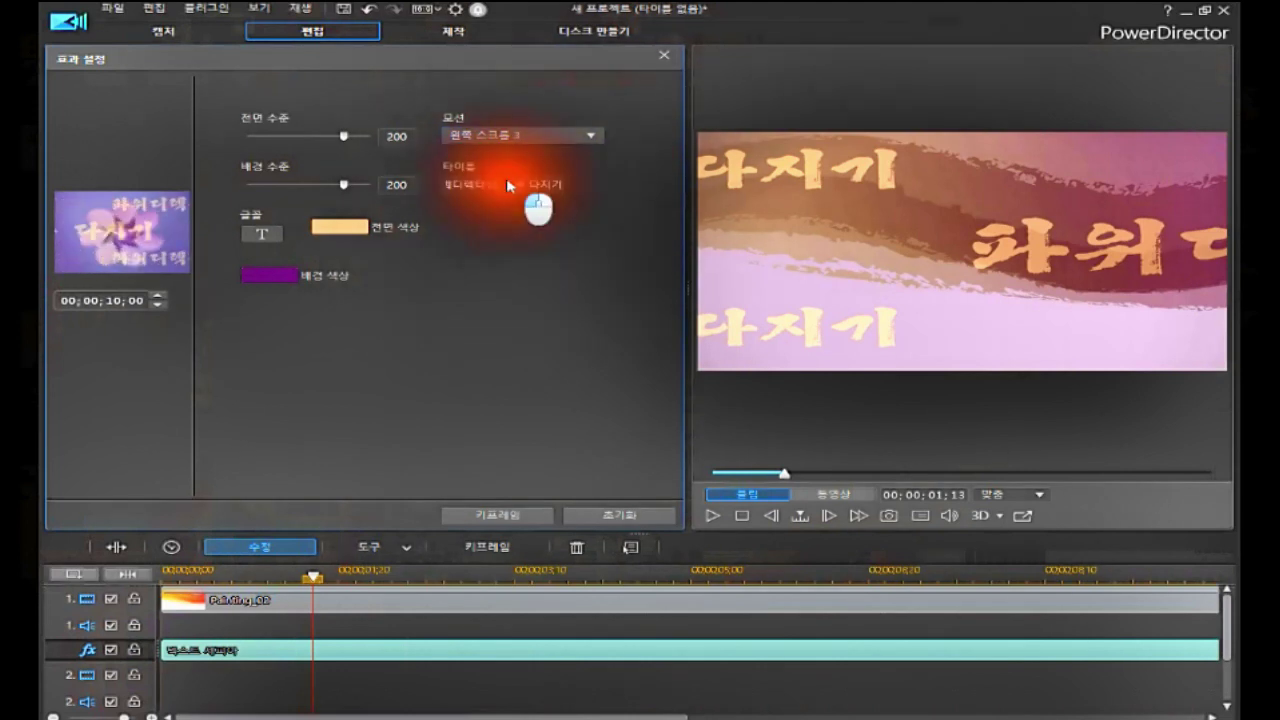
pyautogui.click(590, 136)
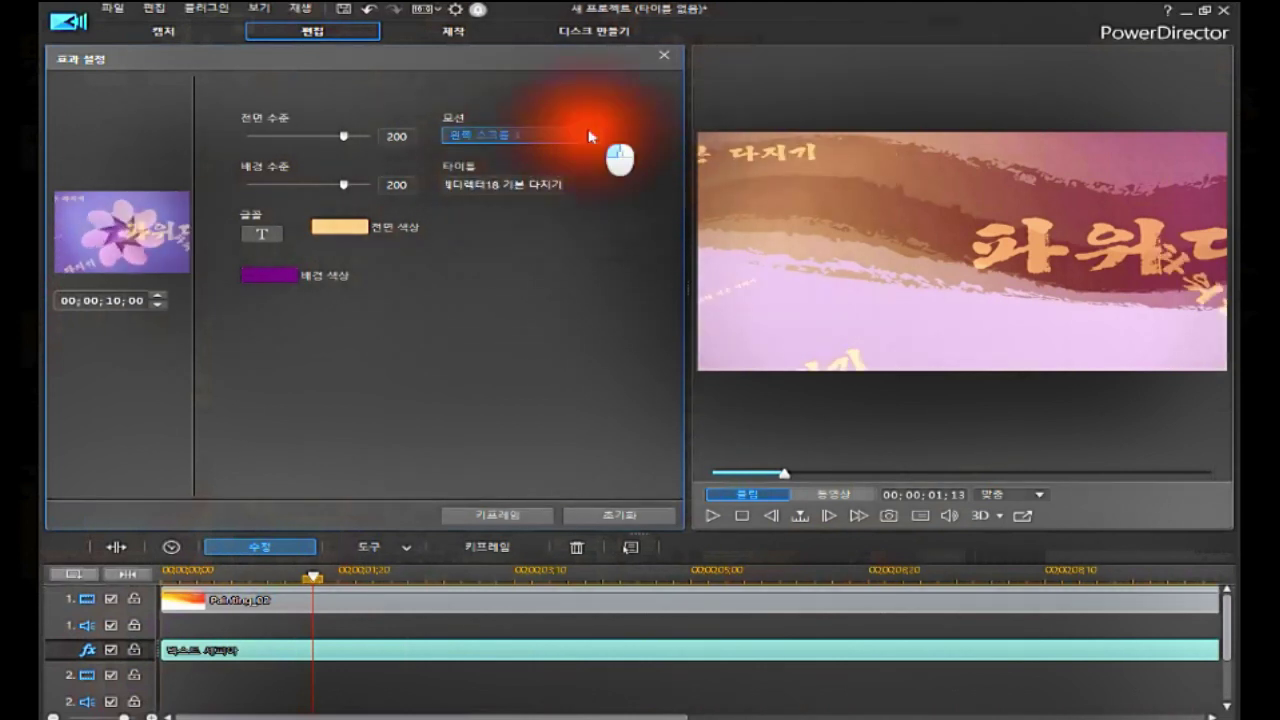
pyautogui.click(512, 197)
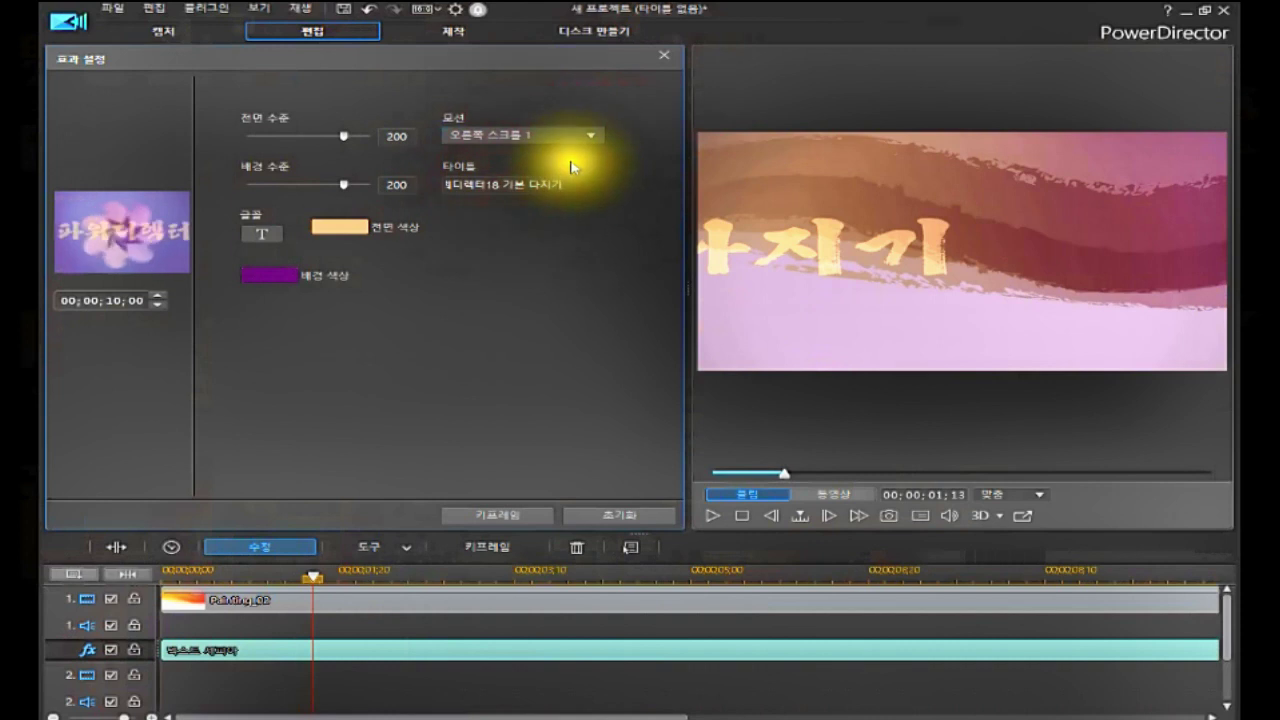
pyautogui.click(592, 139)
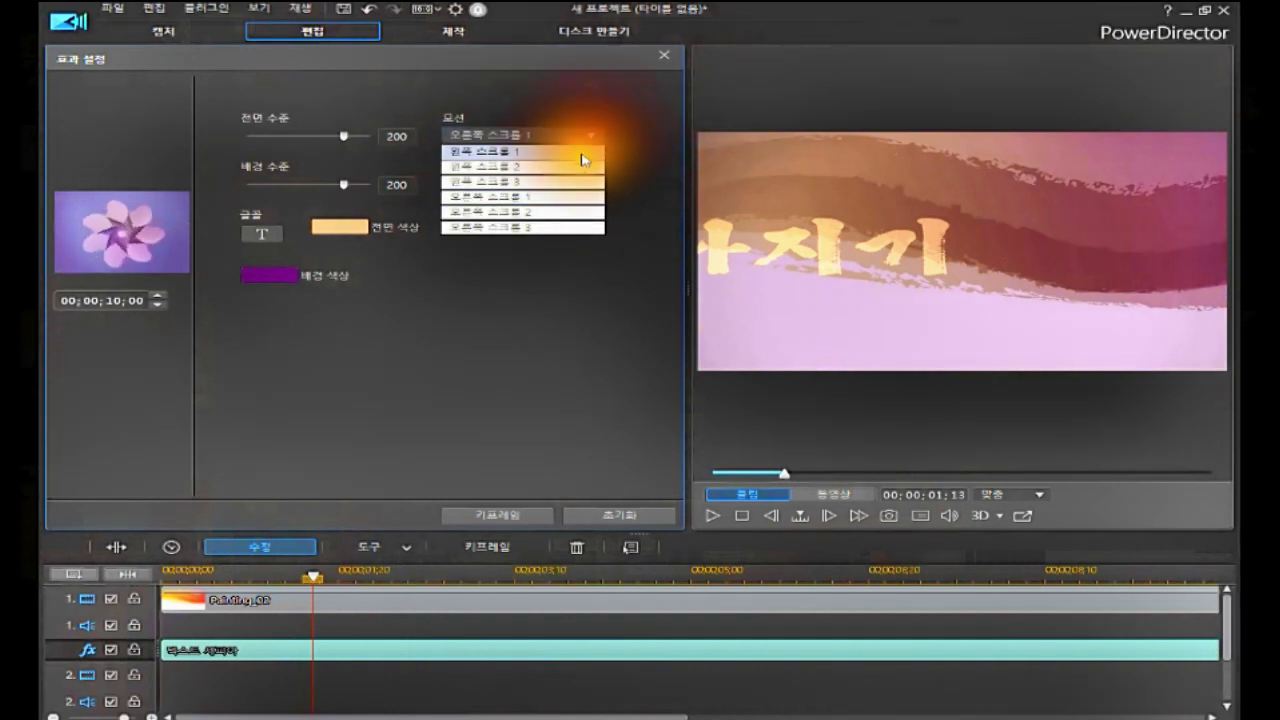
pyautogui.click(513, 213)
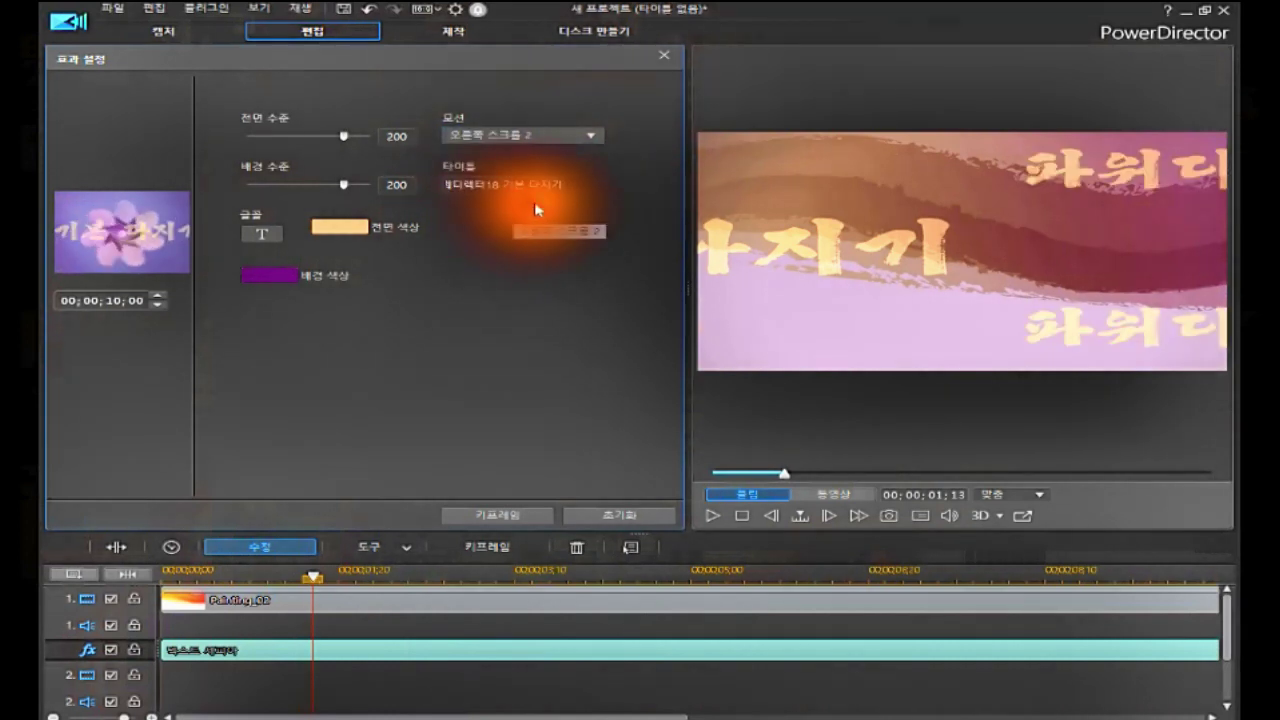
pyautogui.click(591, 137)
pyautogui.click(510, 153)
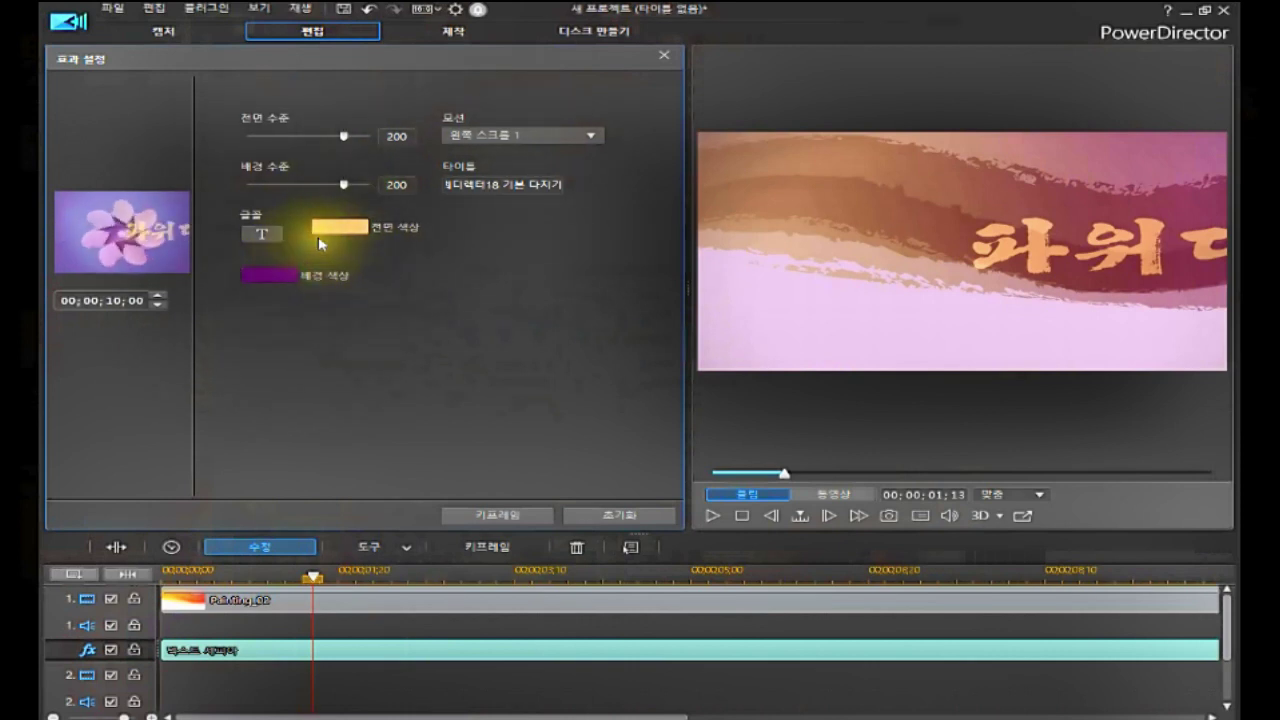
# Step: Try the 배경 수준 at 0, 191 and 115, and set it to 212
pyautogui.moveTo(335, 190); pyautogui.dragTo(234, 187)
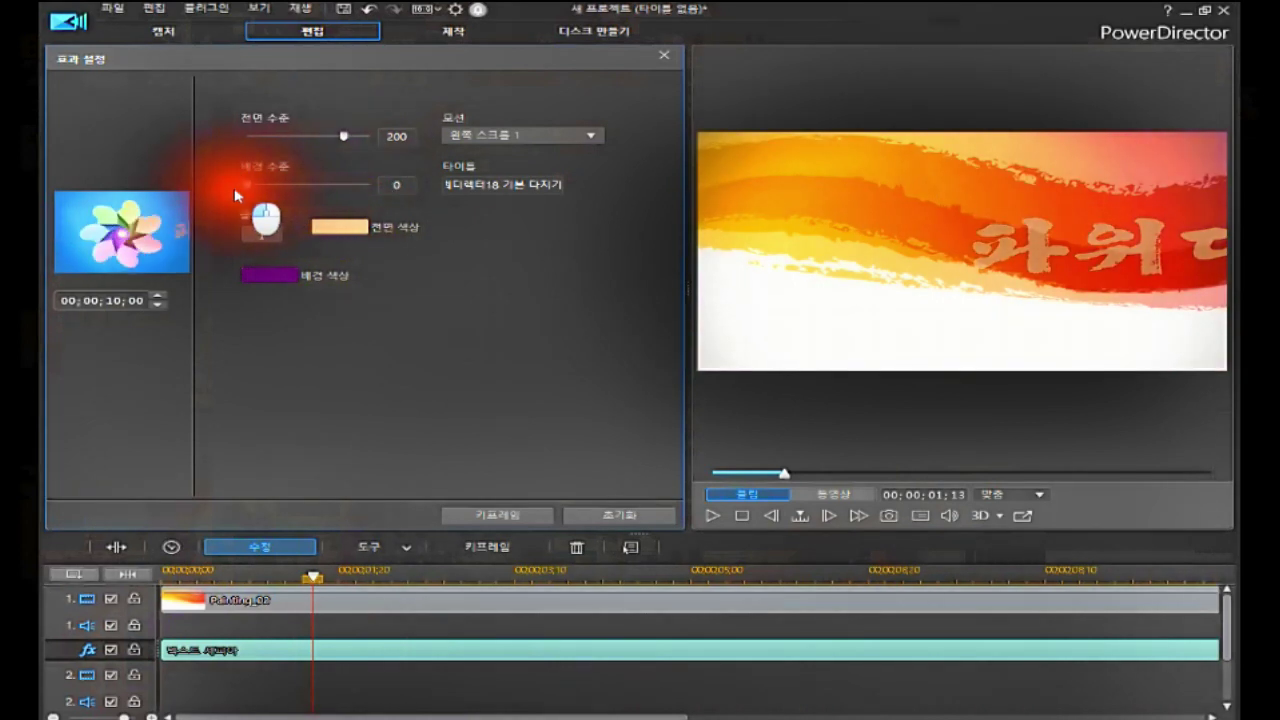
pyautogui.moveTo(246, 185); pyautogui.dragTo(335, 226)
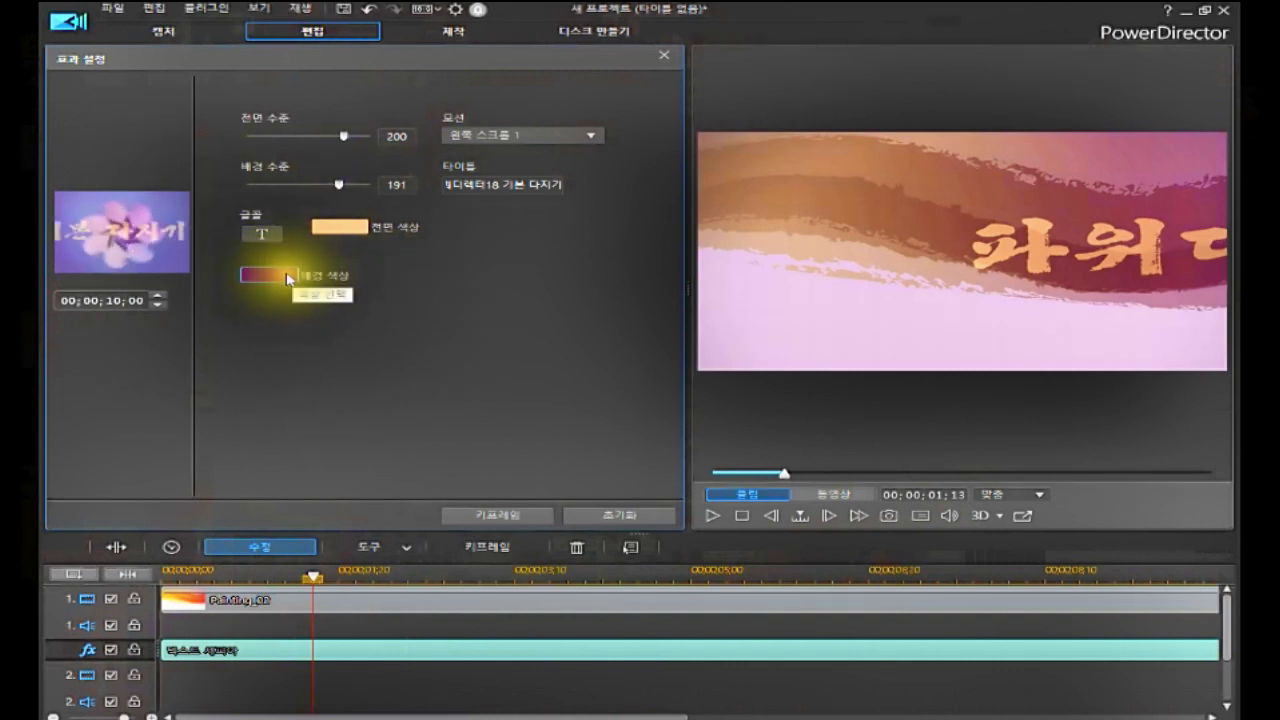
pyautogui.moveTo(340, 189); pyautogui.dragTo(242, 189)
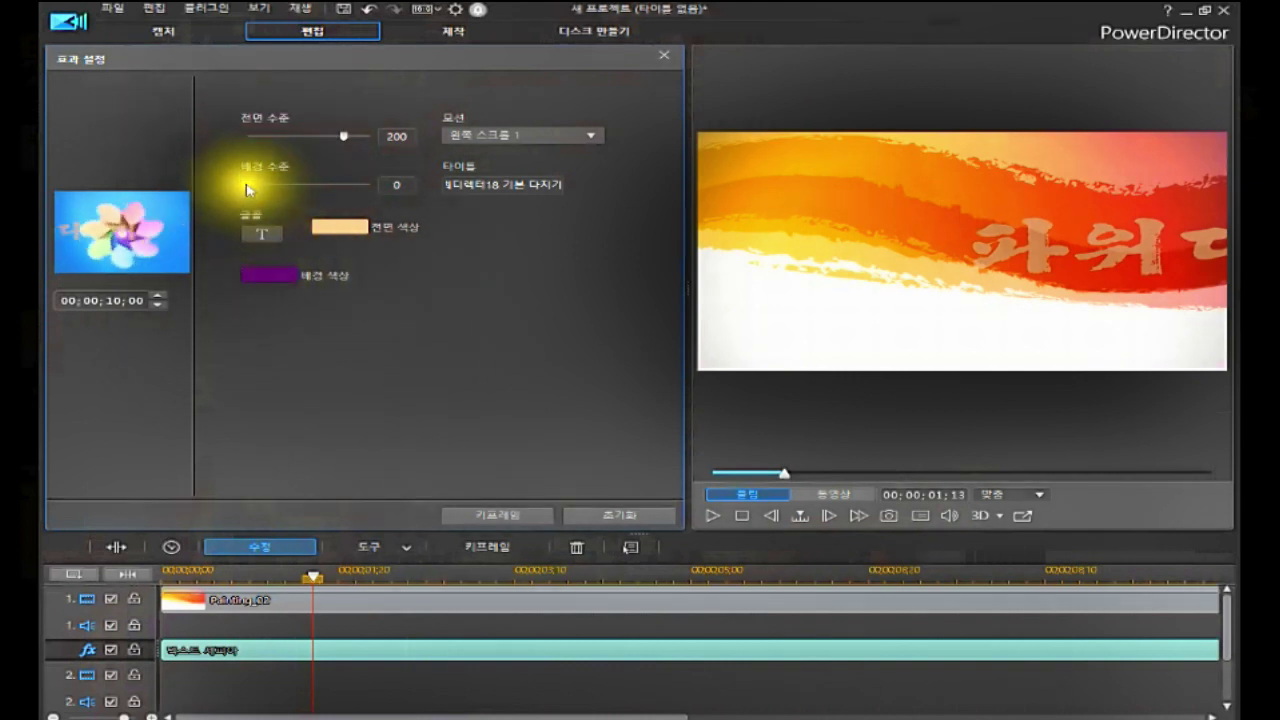
pyautogui.moveTo(247, 187); pyautogui.dragTo(302, 208)
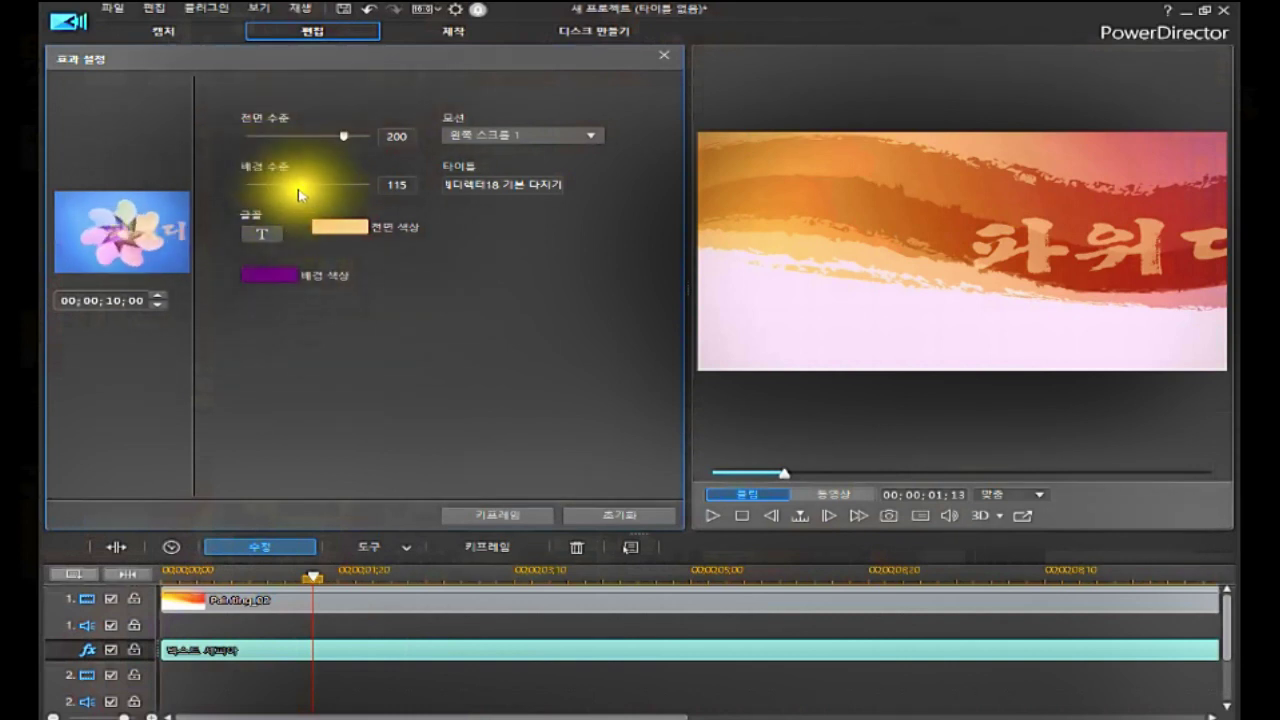
pyautogui.moveTo(300, 184); pyautogui.dragTo(349, 210)
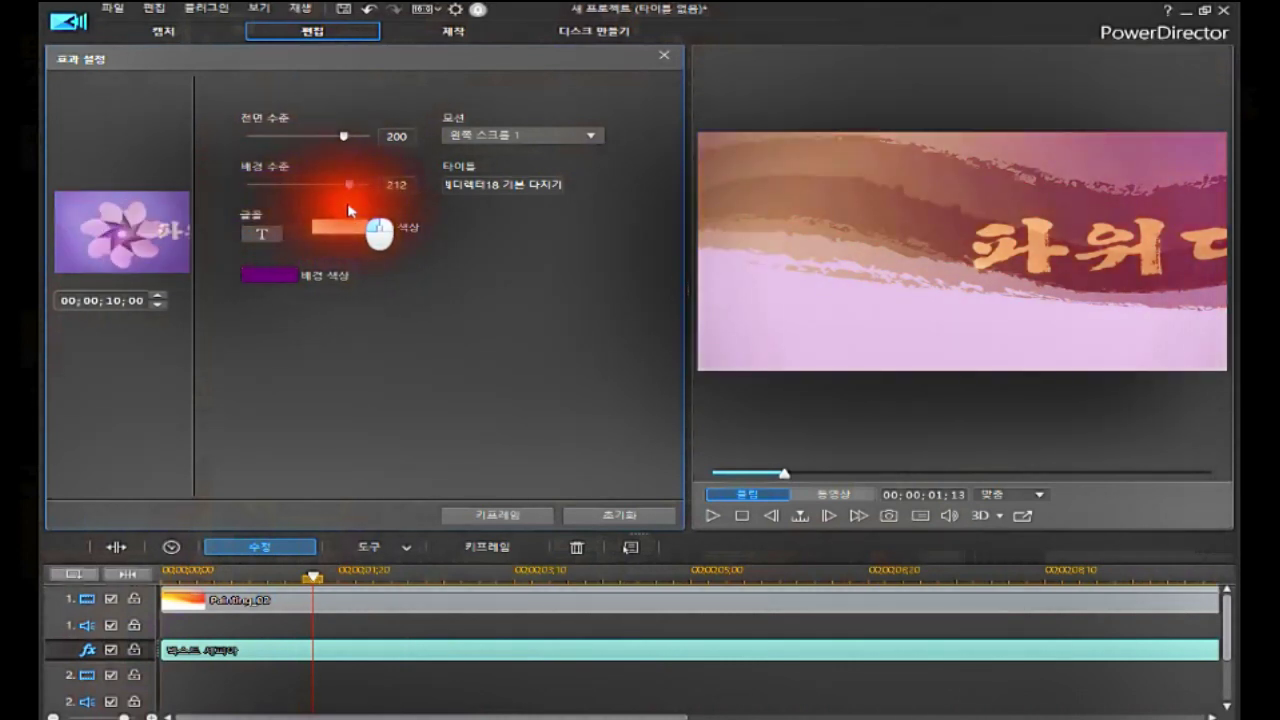
# Step: Try the 전면 수준 at 0 and 255, and set it to 121
pyautogui.click(344, 137)
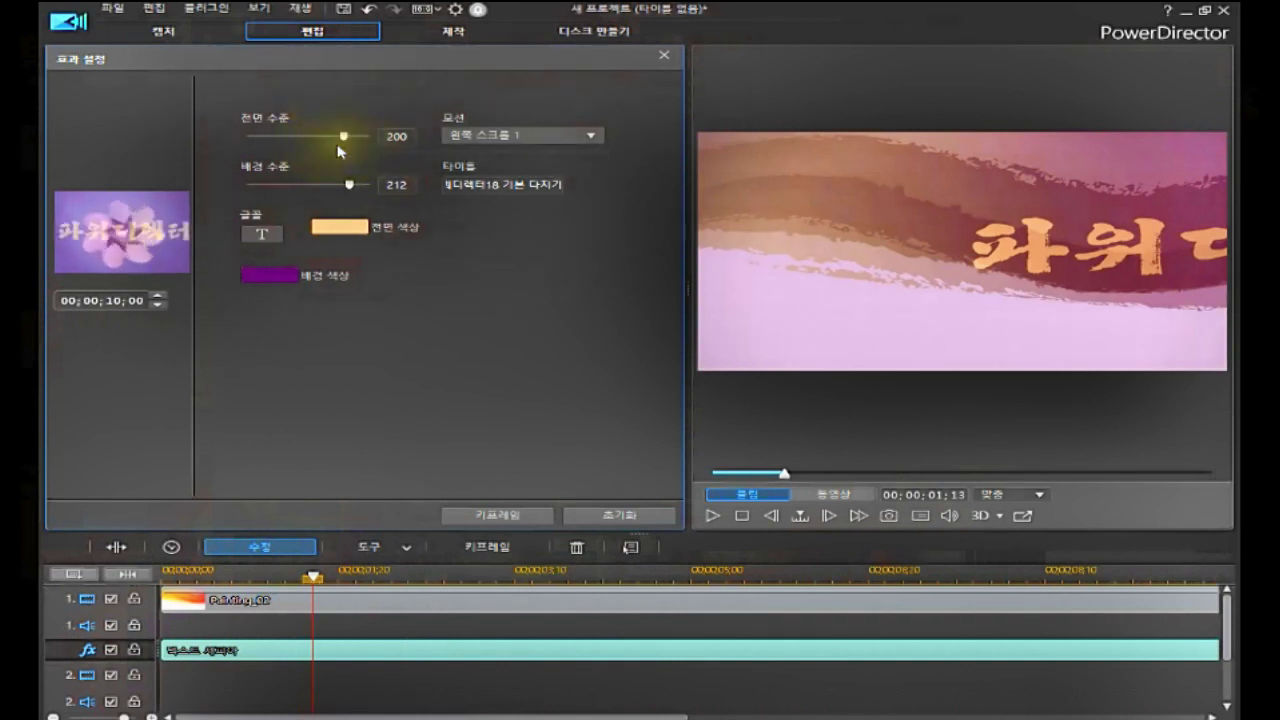
pyautogui.click(346, 137)
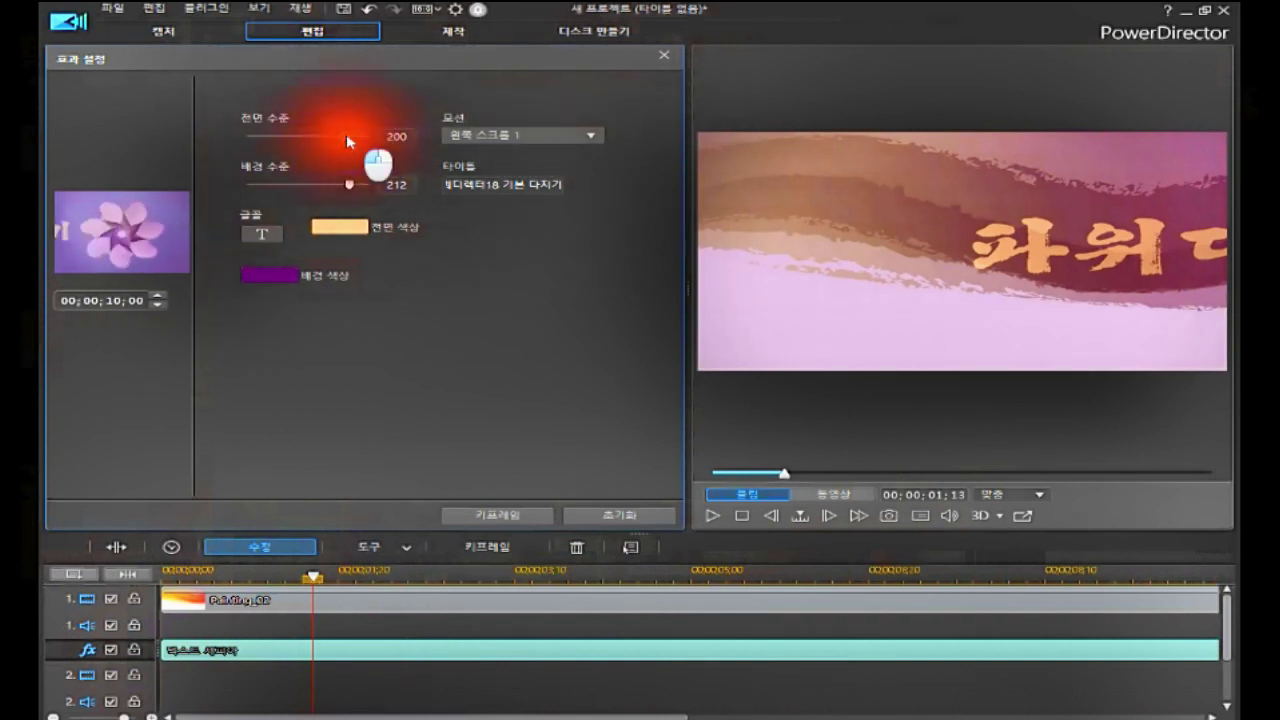
pyautogui.moveTo(343, 137); pyautogui.dragTo(263, 151)
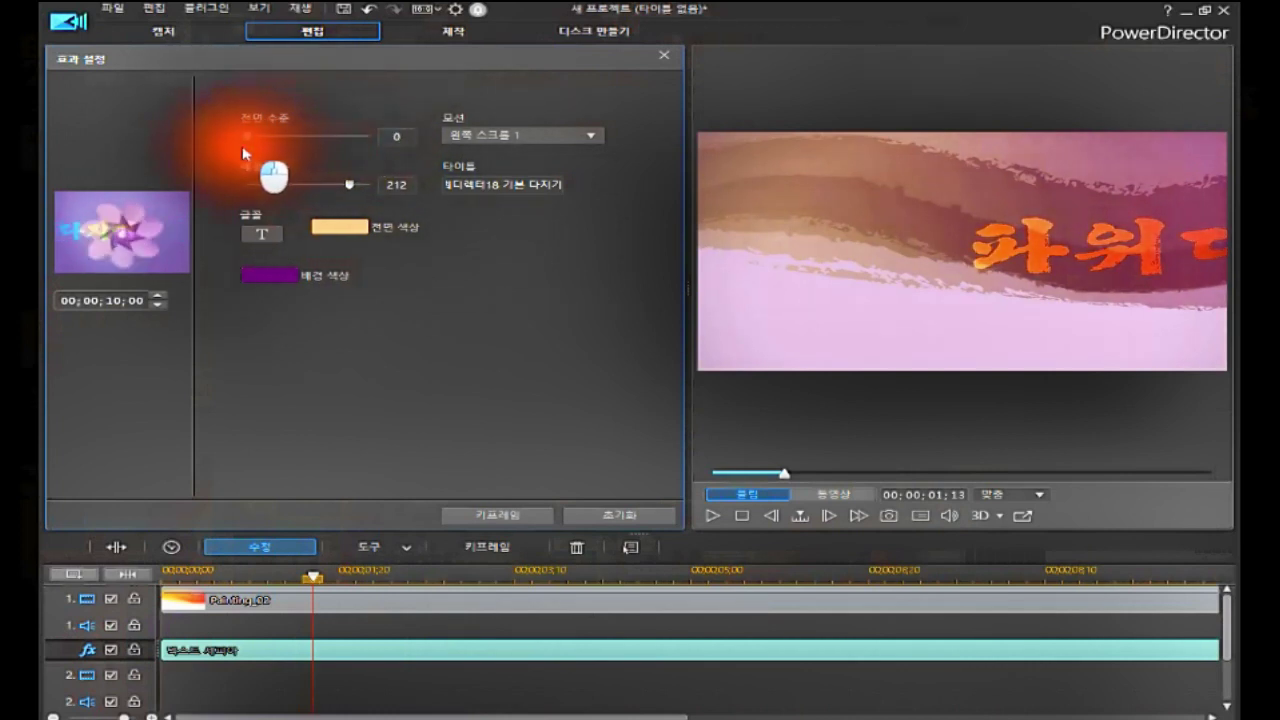
pyautogui.click(247, 142)
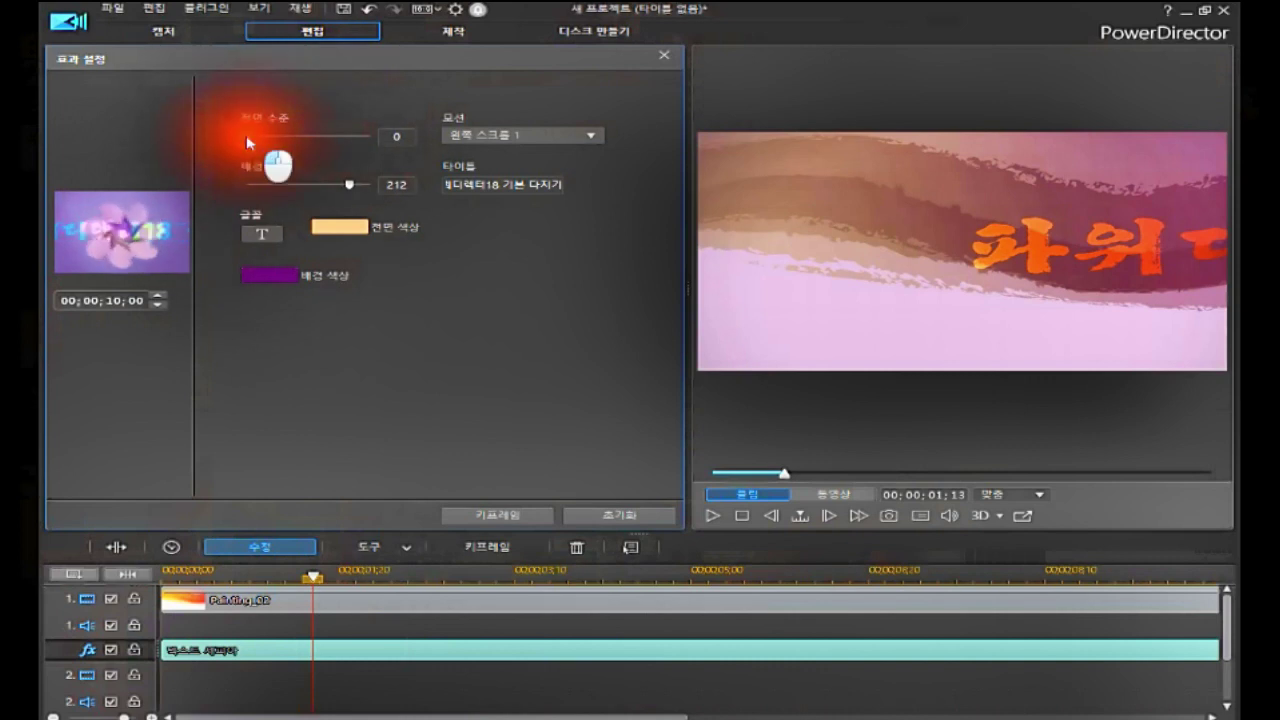
pyautogui.moveTo(247, 142); pyautogui.dragTo(248, 172)
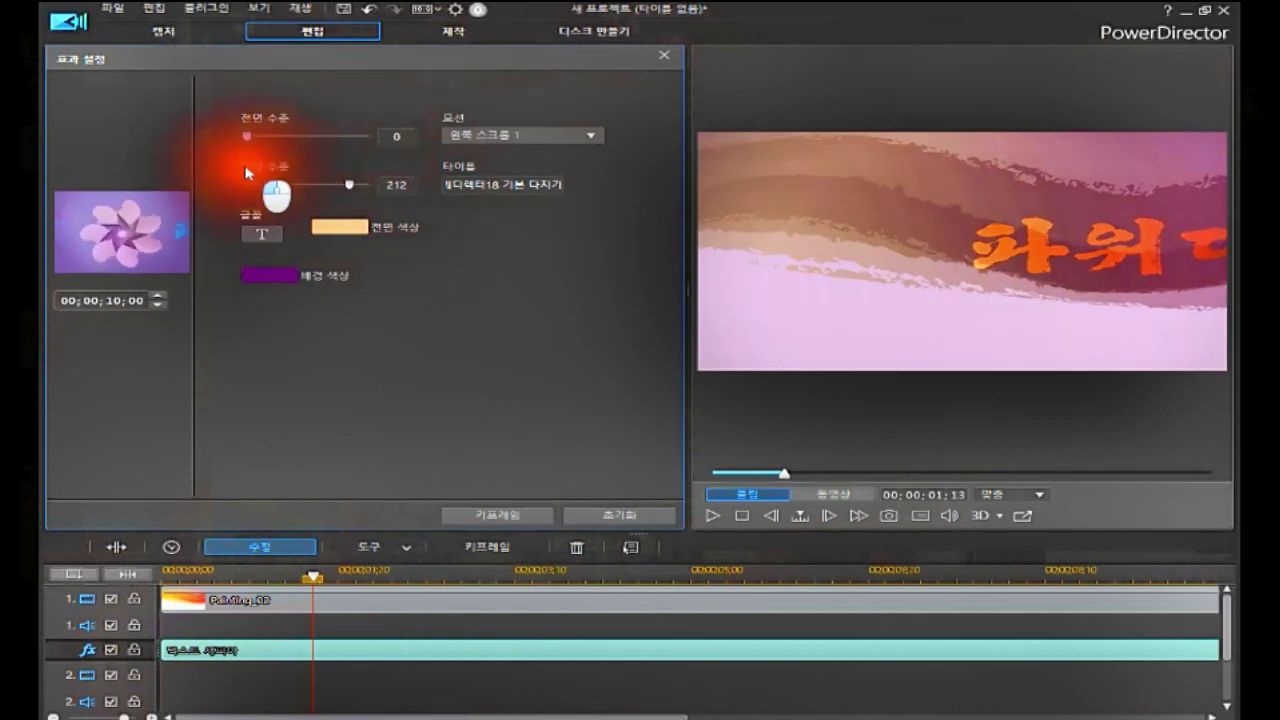
pyautogui.moveTo(256, 167); pyautogui.dragTo(372, 180)
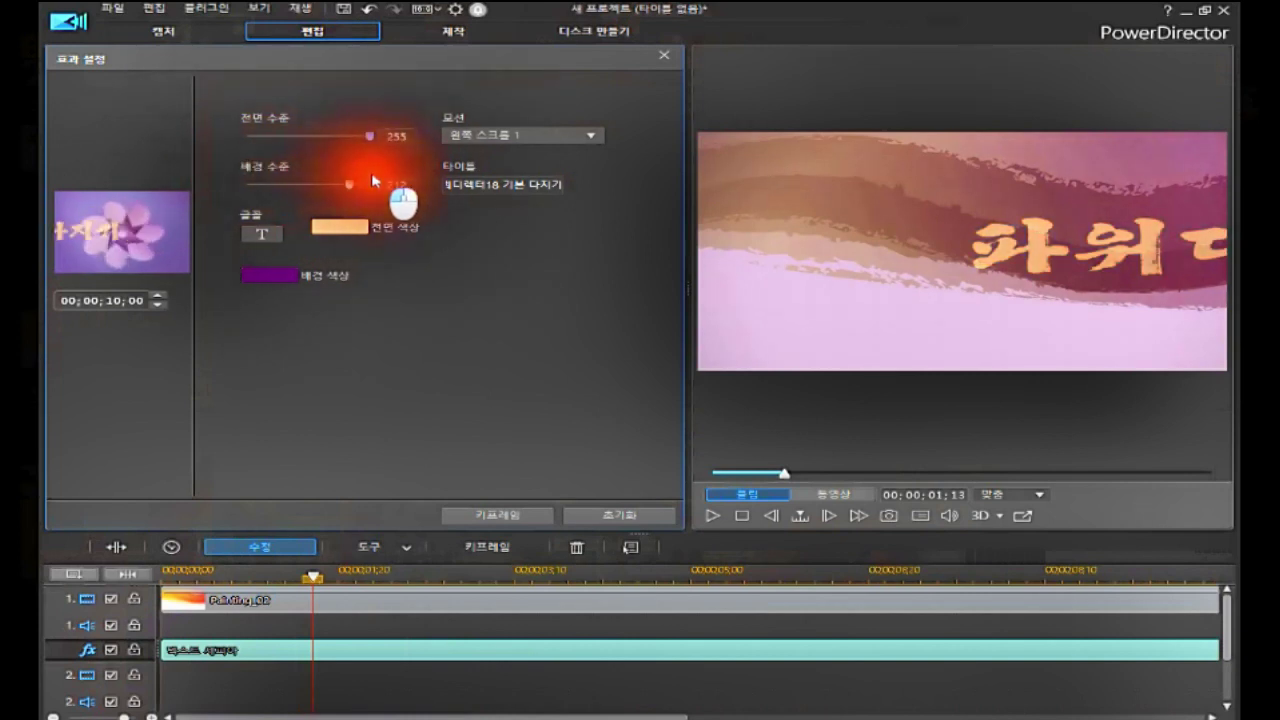
pyautogui.moveTo(372, 180); pyautogui.dragTo(306, 182)
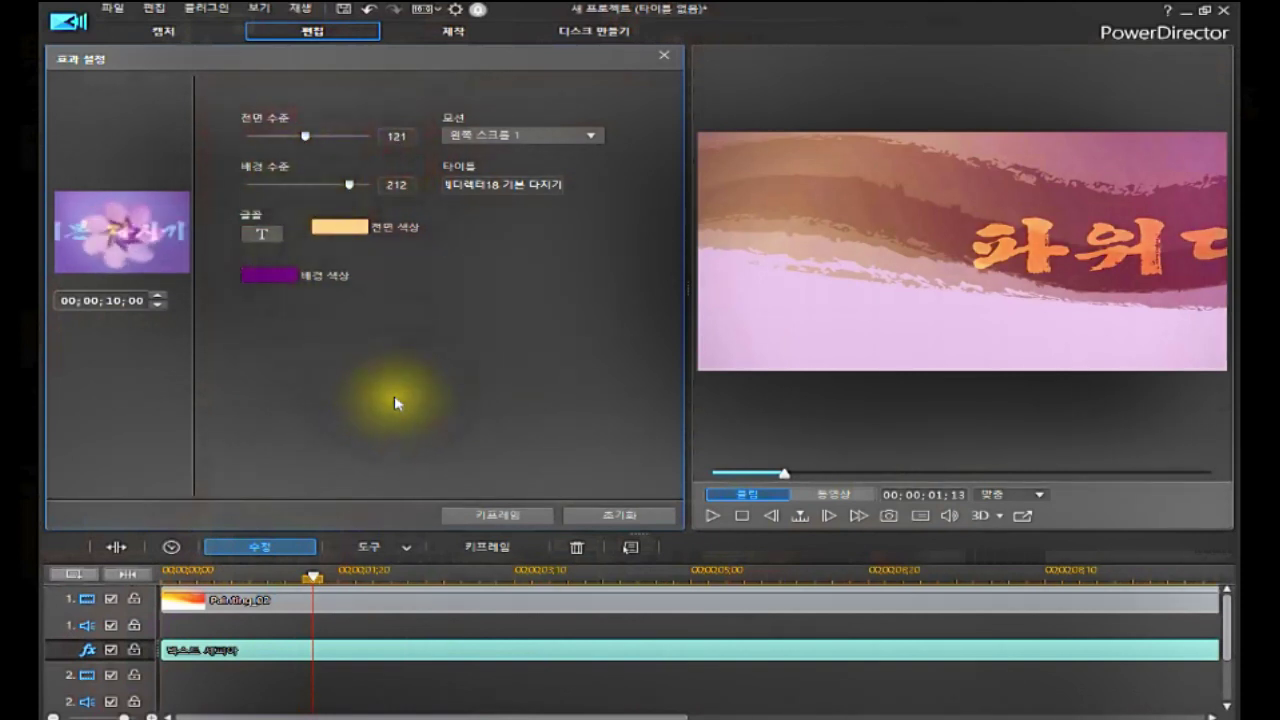
# Step: Play the clip from the beginning to check the scrolling title text with the adjusted levels
pyautogui.click(739, 516)
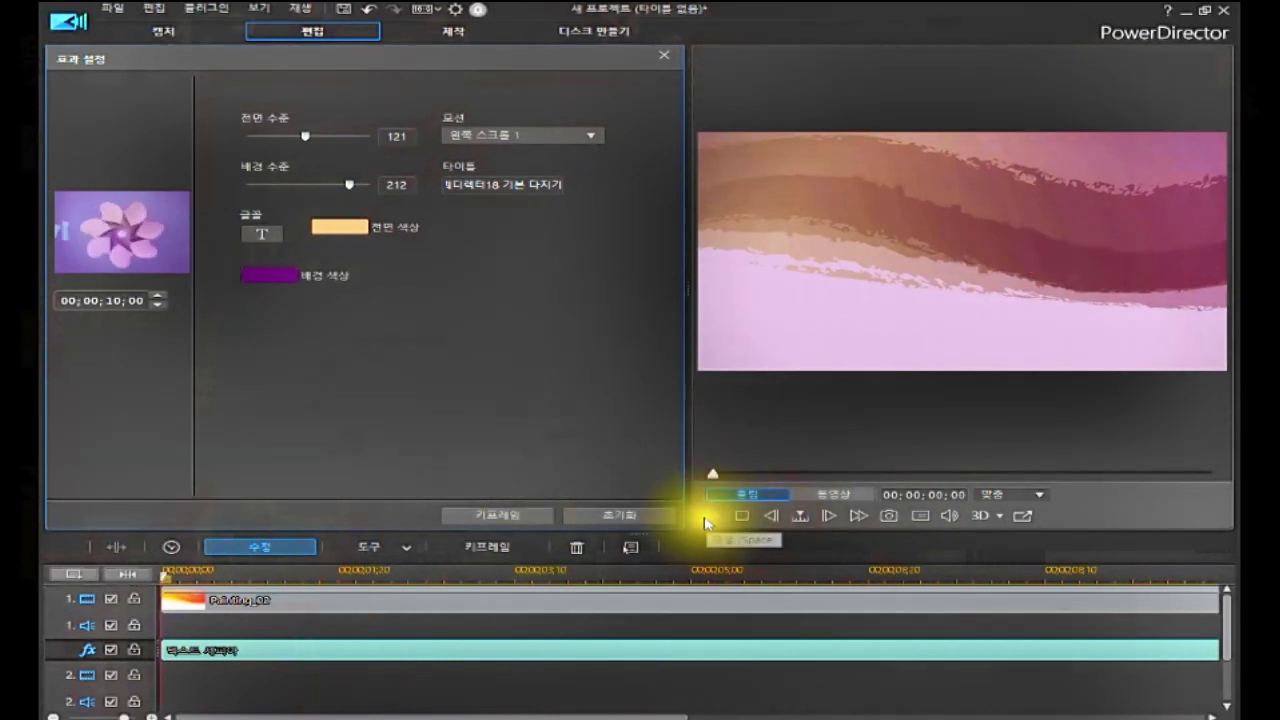
pyautogui.click(708, 517)
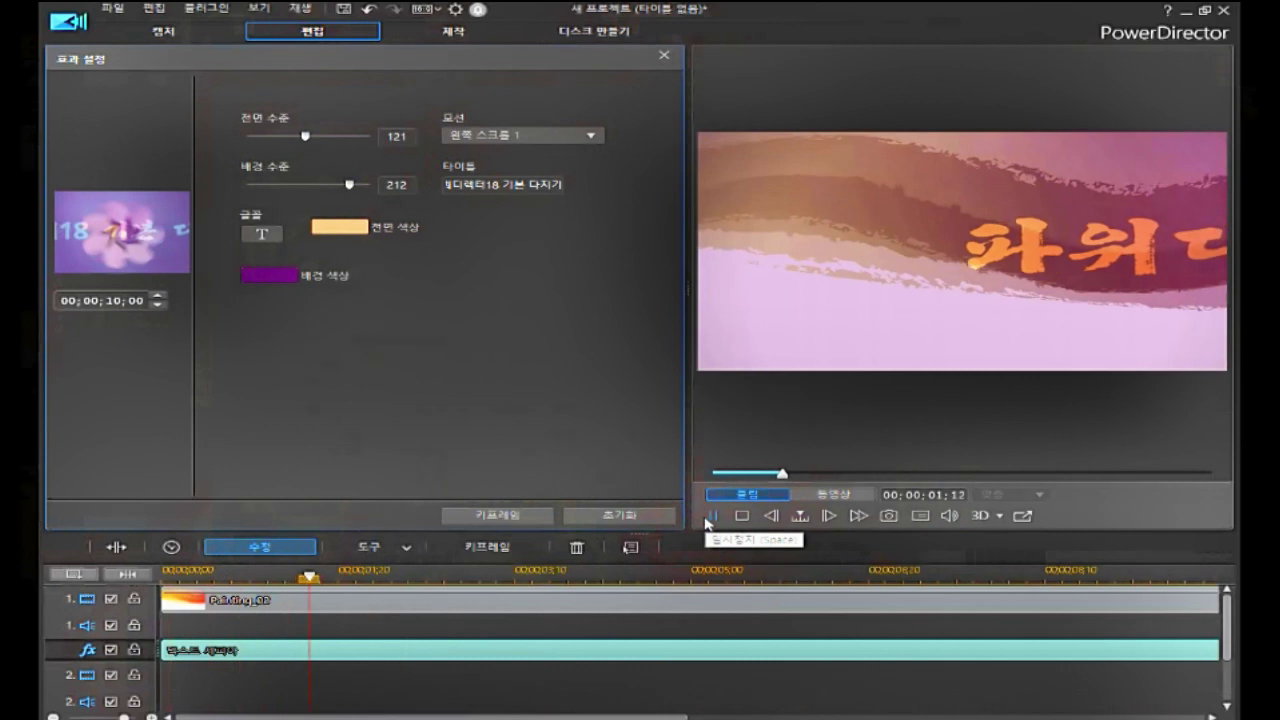